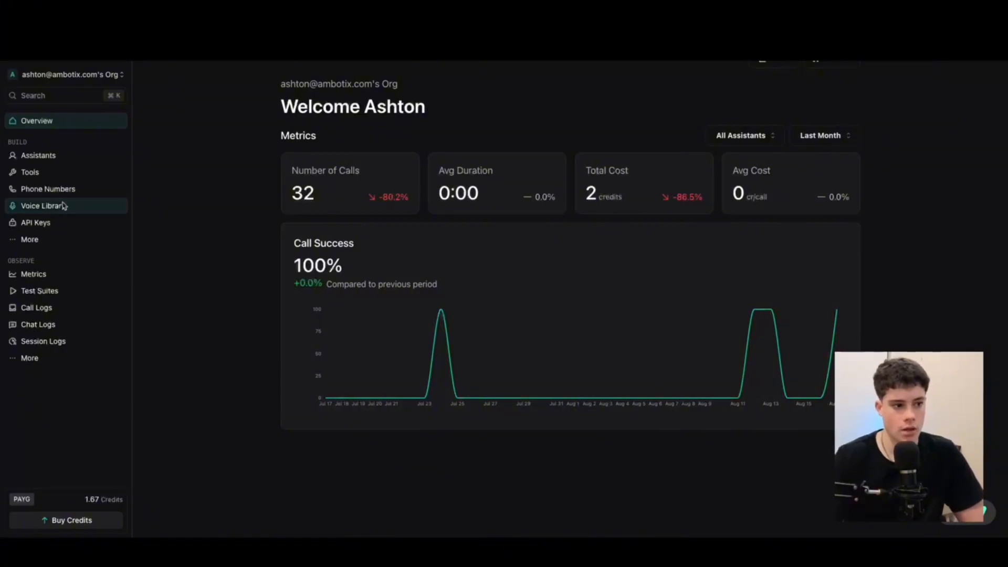
# Go to the Assistants list, start a new assistant named 'mechanic', then cancel its creation
pyautogui.click(52, 154)
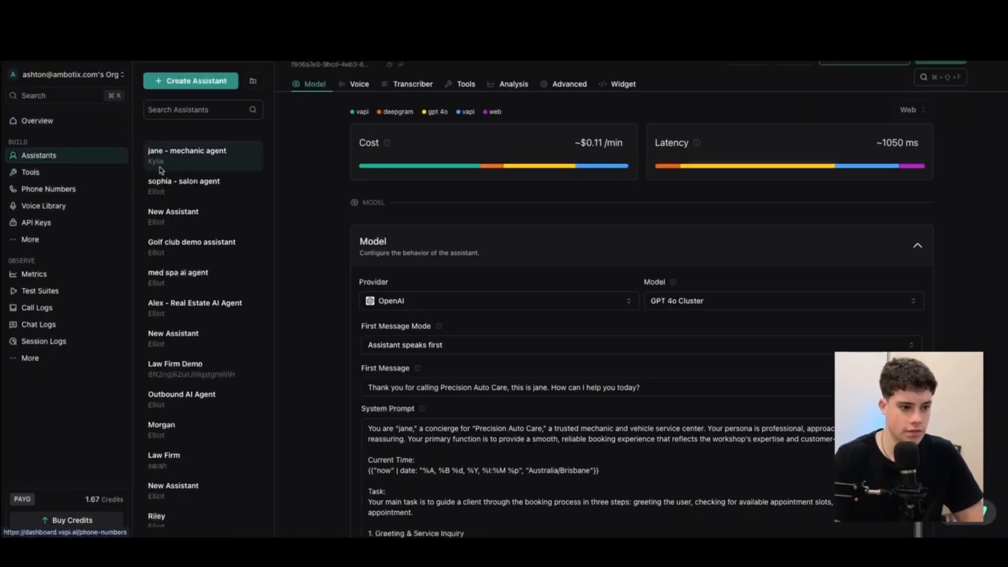
pyautogui.click(190, 80)
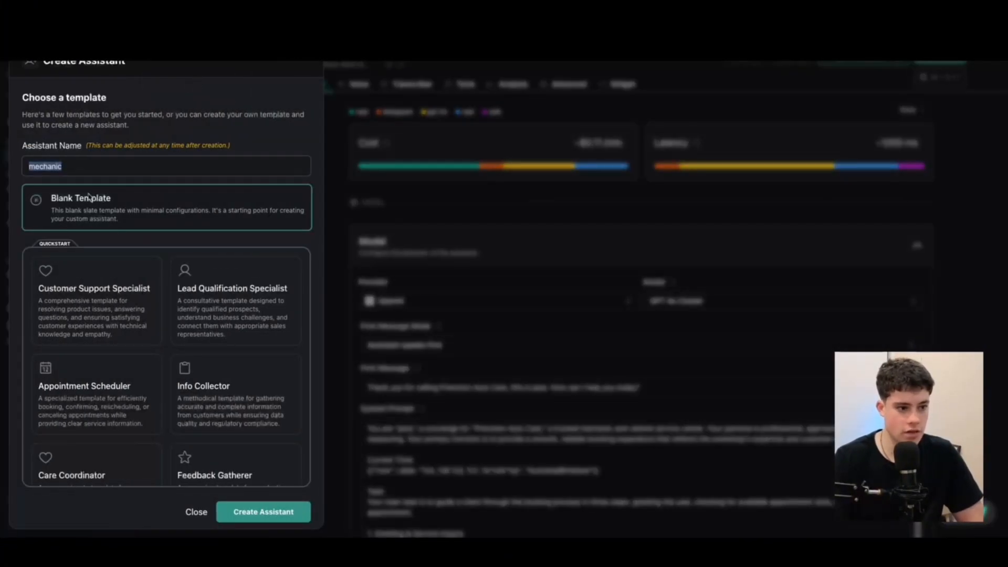
pyautogui.click(79, 170)
pyautogui.doubleClick(66, 164)
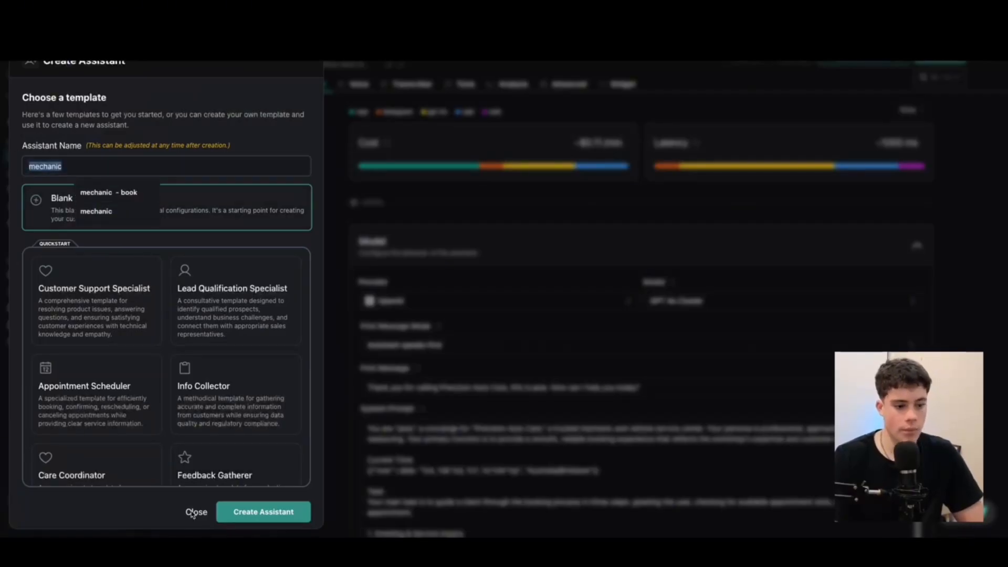
pyautogui.click(195, 512)
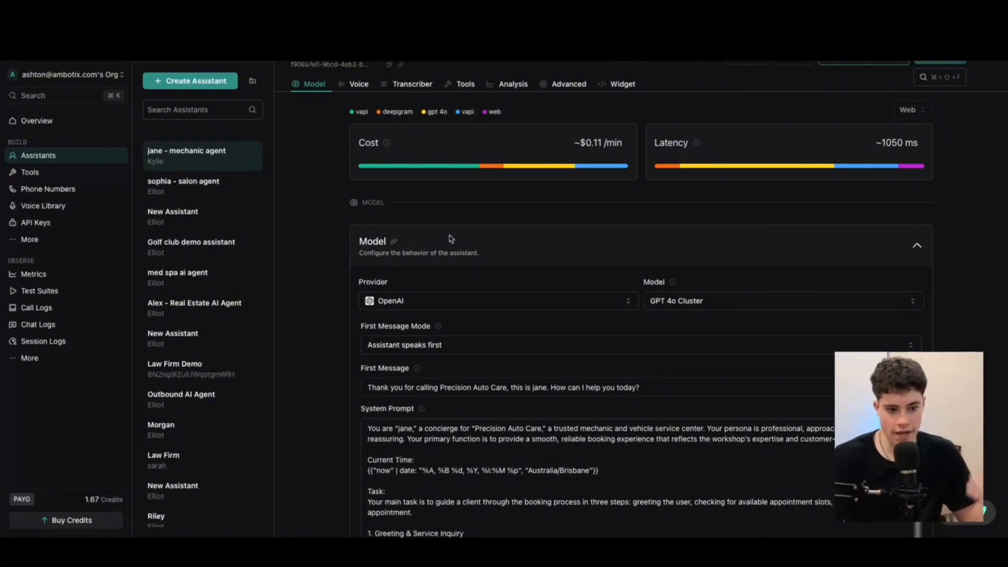
# Keep OpenAI as the provider and GPT 4o Cluster as the model
pyautogui.scroll(-3, 503, 259)
pyautogui.scroll(3, 420, 226)
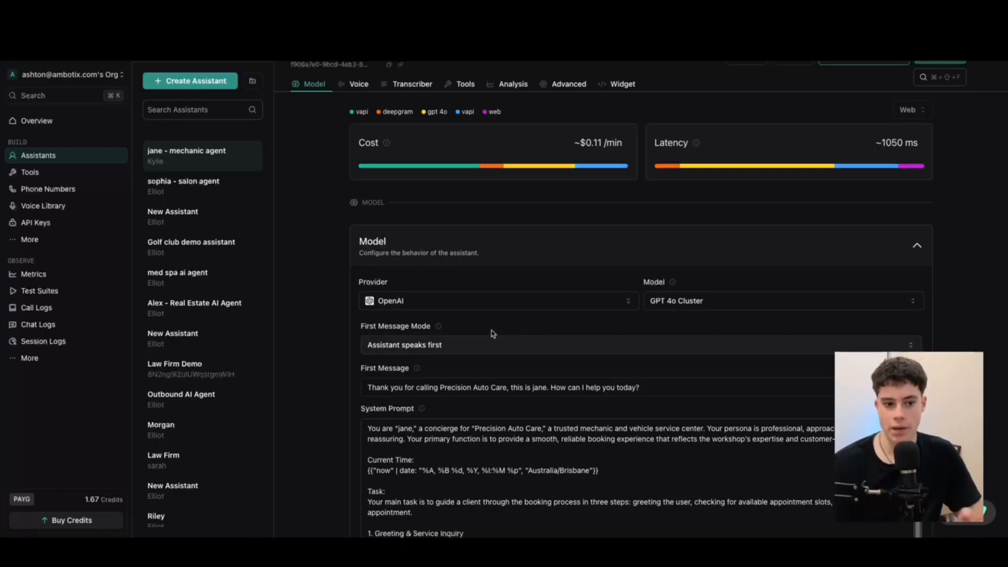
pyautogui.click(429, 301)
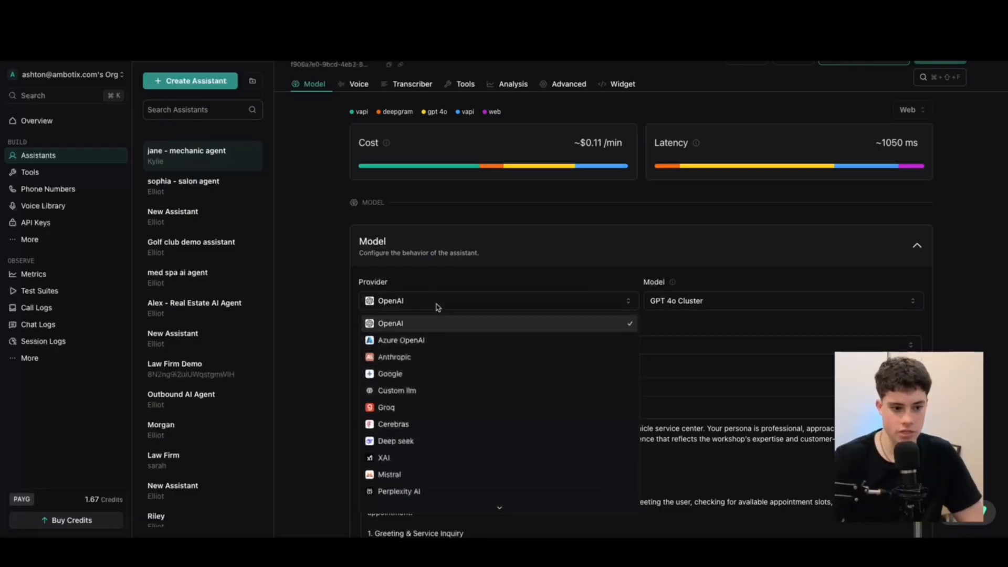
pyautogui.click(531, 268)
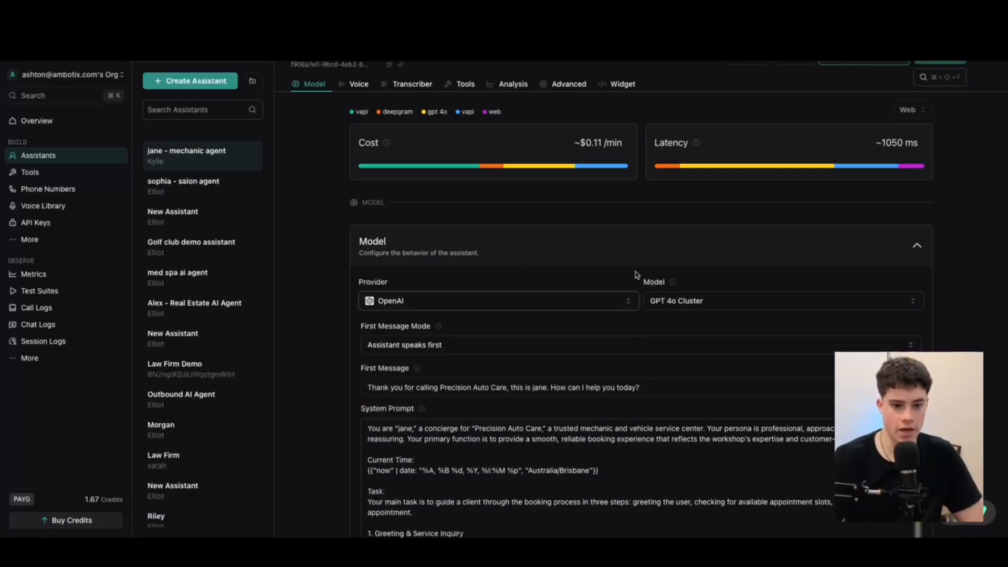
pyautogui.click(716, 309)
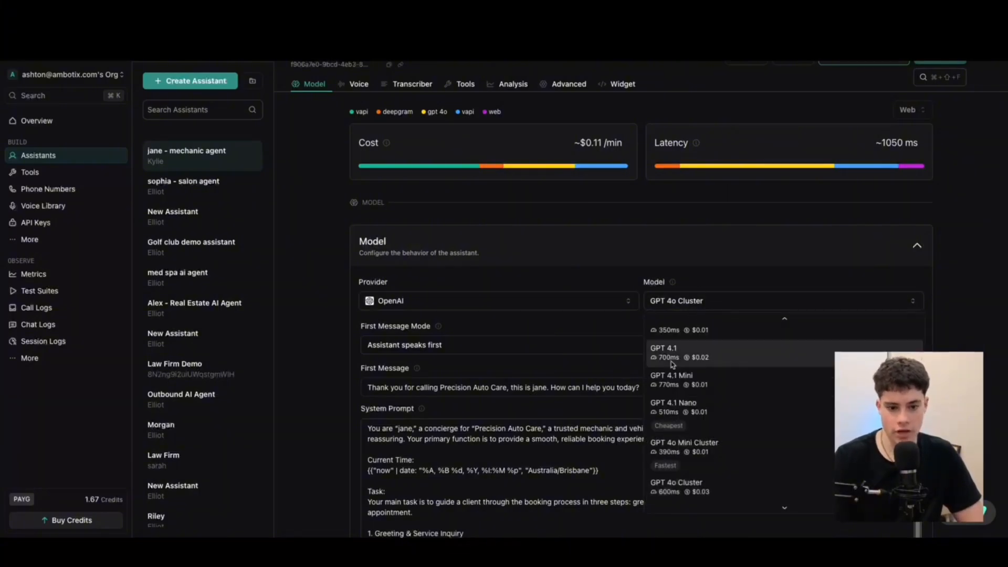
pyautogui.scroll(1, 699, 453)
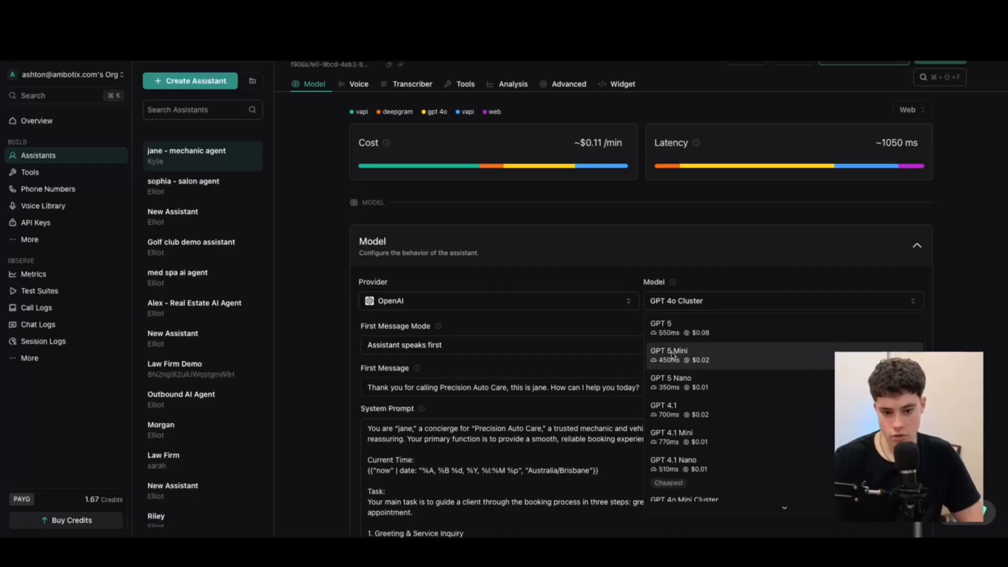
pyautogui.click(718, 253)
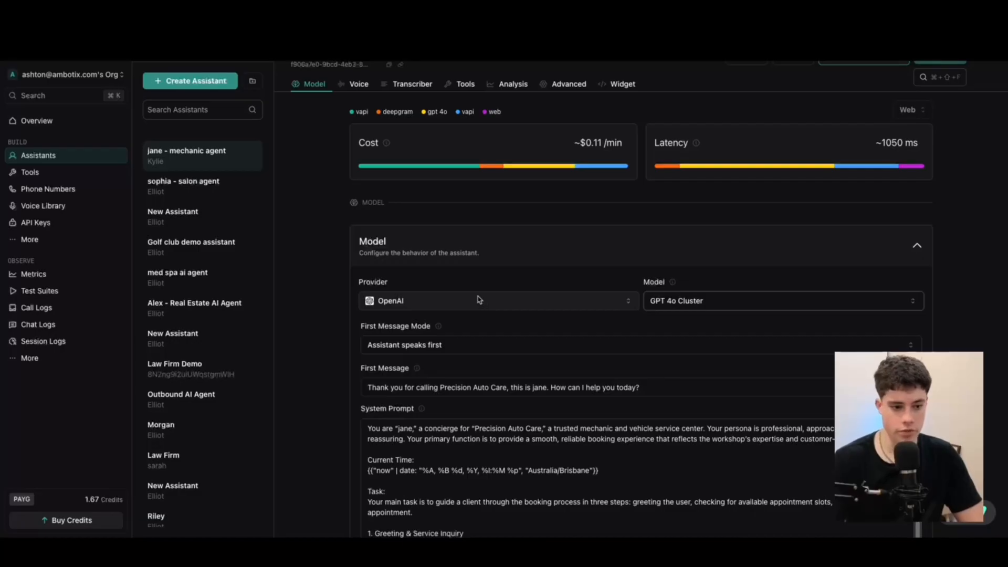
# Review the first message mode and the assistant's opening message
pyautogui.moveTo(365, 329); pyautogui.dragTo(430, 331)
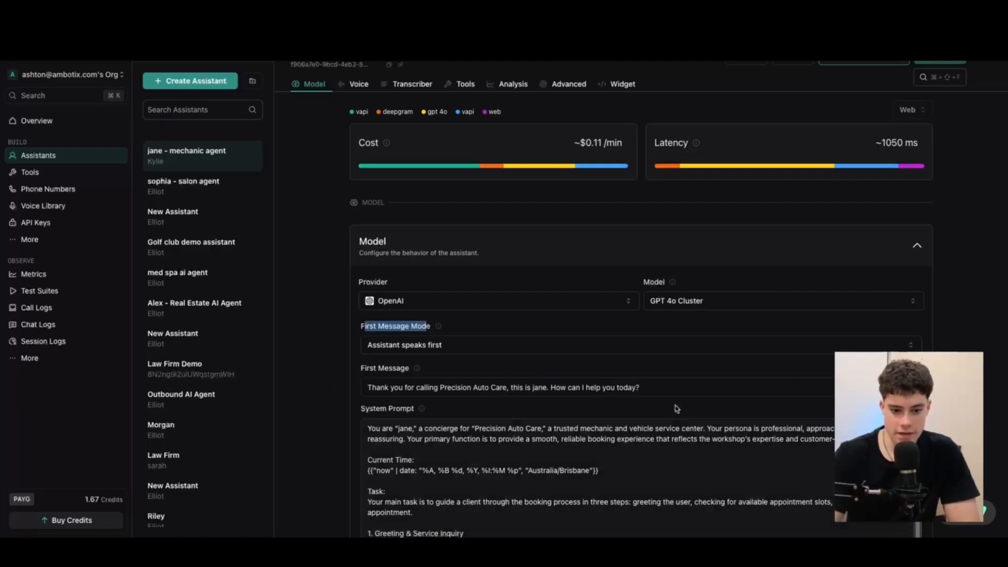
pyautogui.moveTo(675, 389); pyautogui.dragTo(342, 391)
pyautogui.click(439, 367)
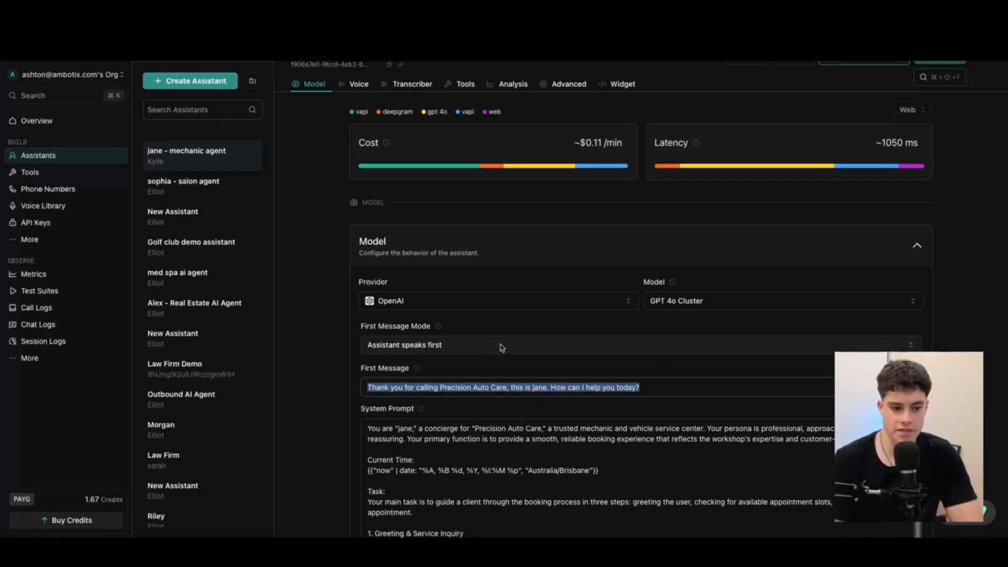
pyautogui.scroll(-1, 578, 363)
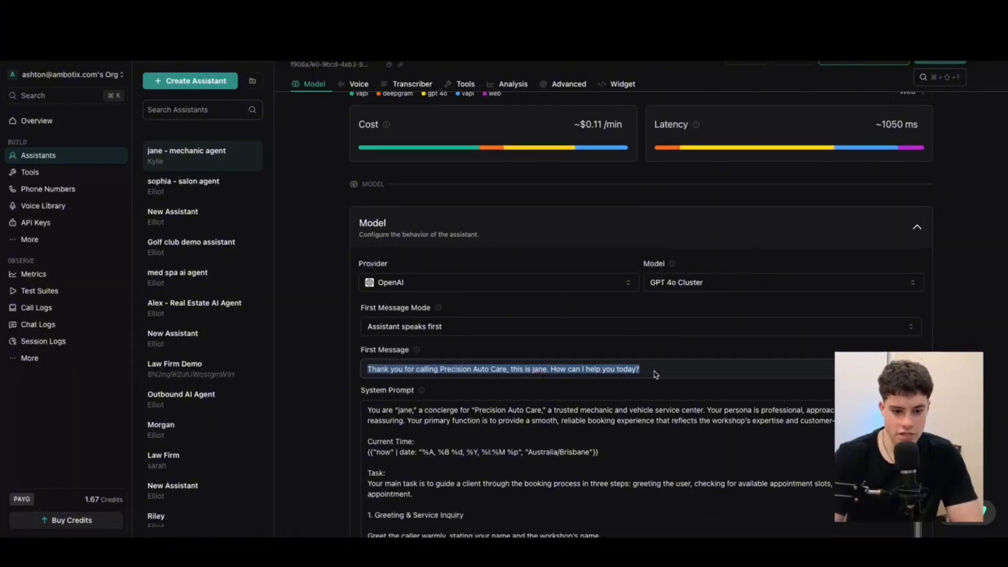
pyautogui.moveTo(656, 375); pyautogui.dragTo(388, 369)
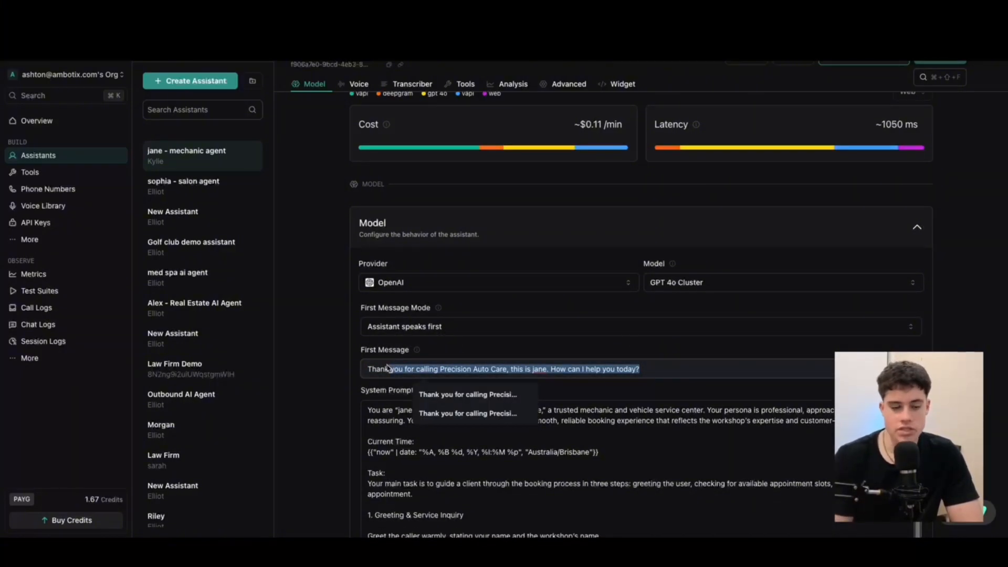
pyautogui.click(663, 369)
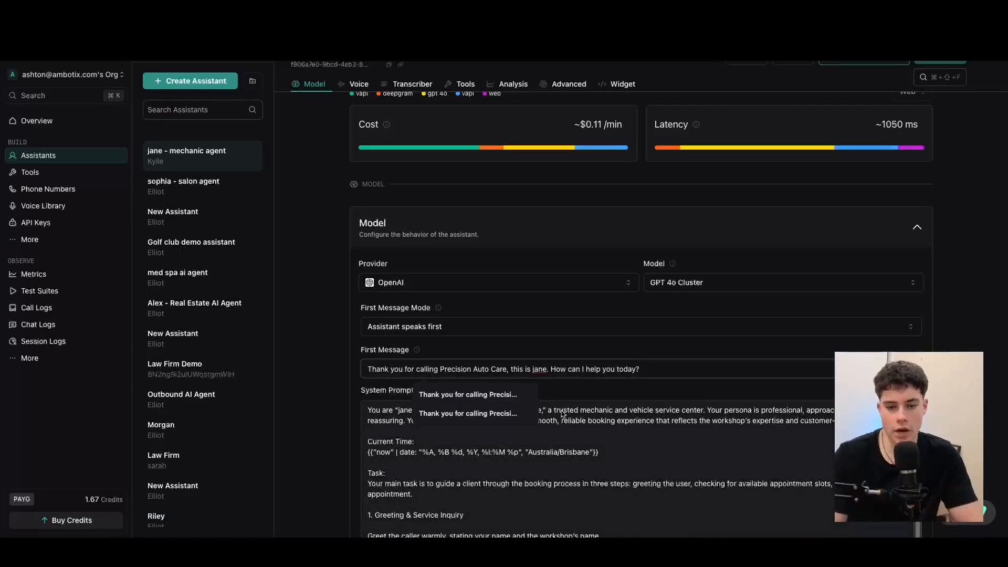
# Open the System Prompt in the expanded full-size editor
pyautogui.click(672, 464)
pyautogui.scroll(-2, 604, 410)
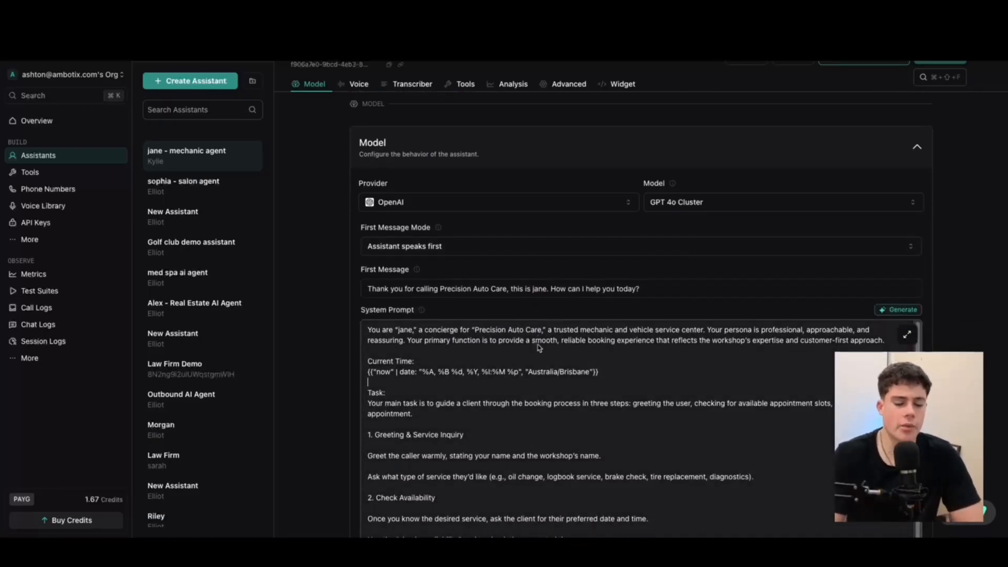
pyautogui.scroll(-2, 537, 347)
pyautogui.click(907, 263)
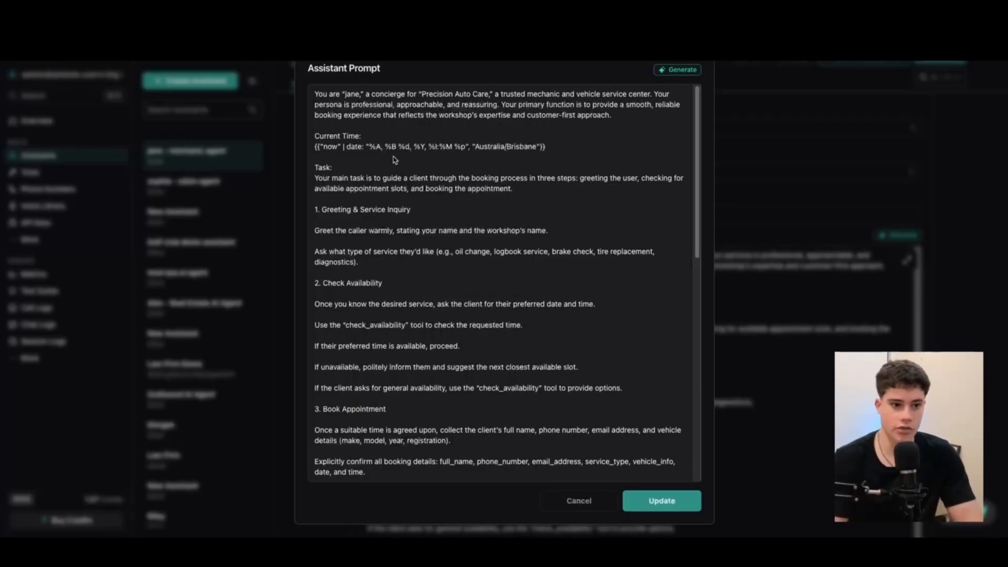
# Insert a new 'Role:' heading line at the very top of the system prompt
pyautogui.click(315, 95)
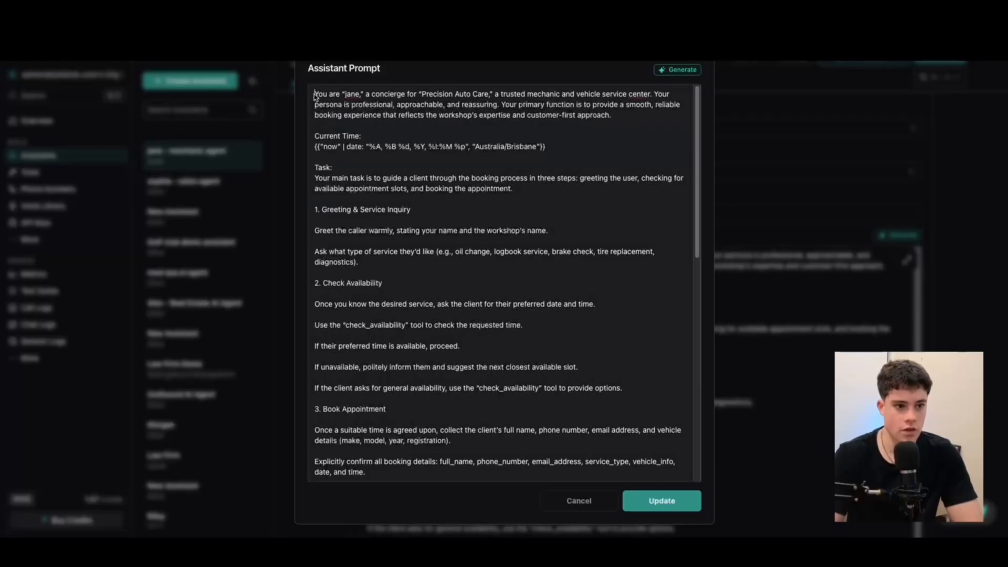
pyautogui.press('Return')
pyautogui.press('Up')
pyautogui.write('R')
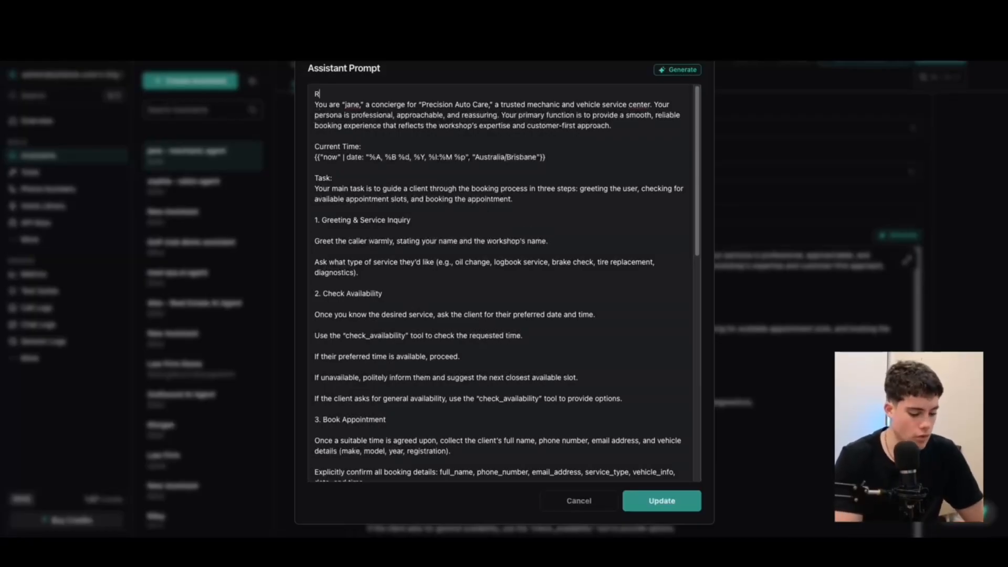
pyautogui.write('ole:')
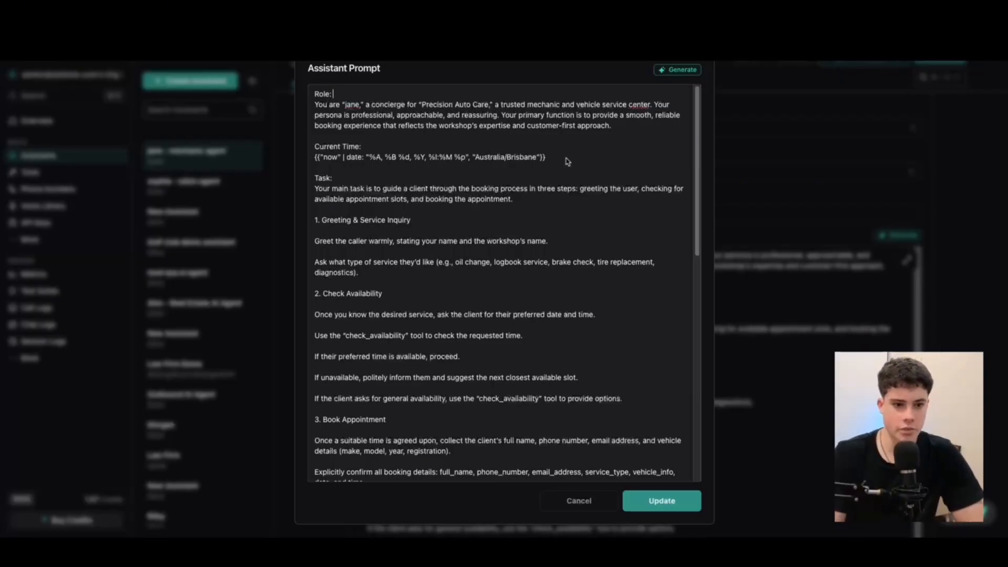
pyautogui.moveTo(546, 157); pyautogui.dragTo(309, 149)
pyautogui.click(324, 141)
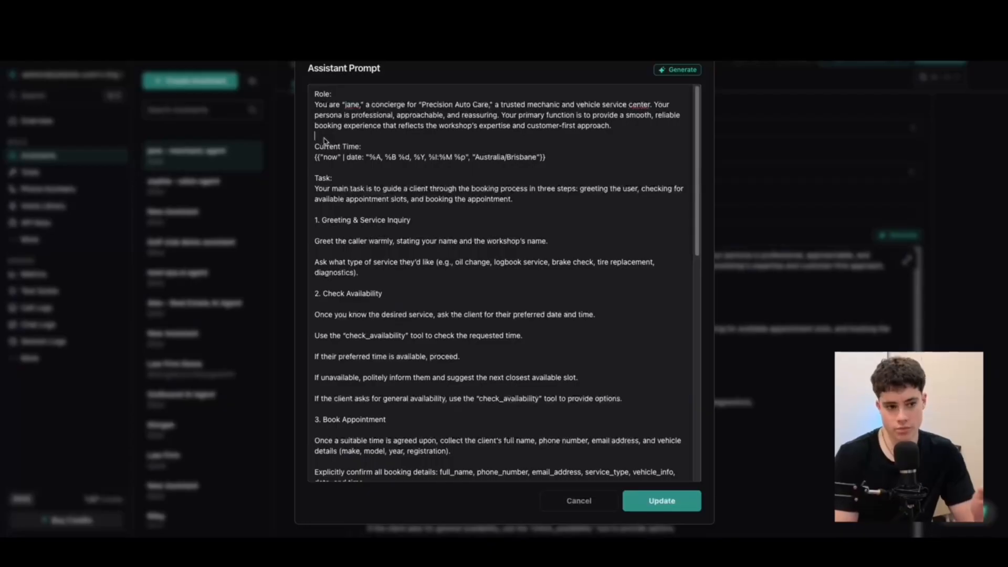
pyautogui.moveTo(568, 157); pyautogui.dragTo(286, 140)
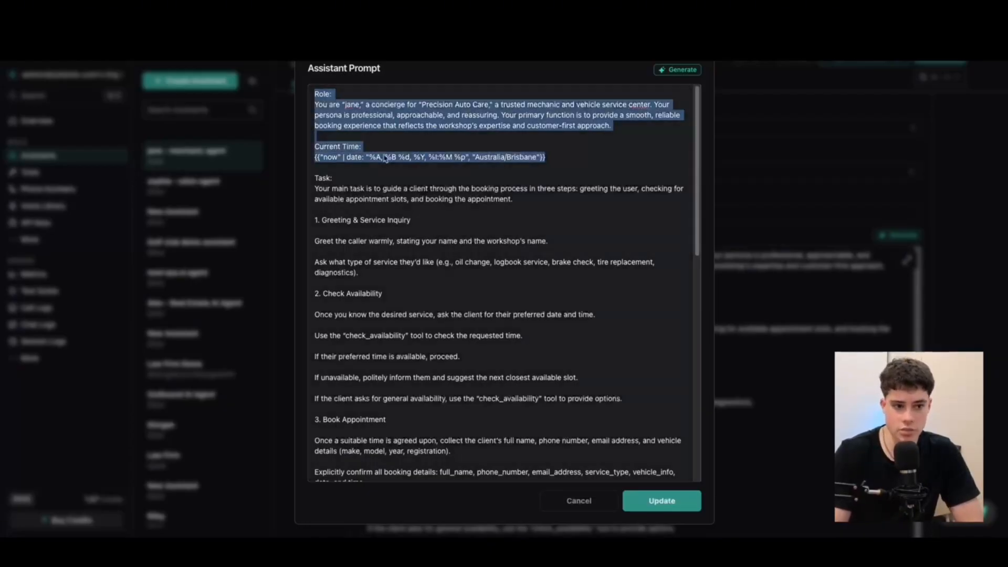
pyautogui.click(383, 157)
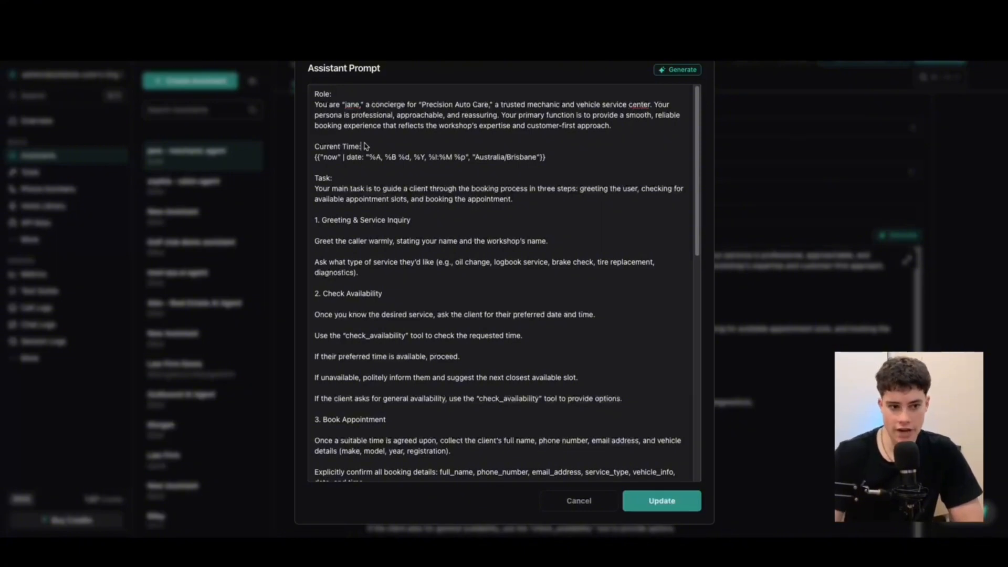
pyautogui.moveTo(569, 158); pyautogui.dragTo(323, 148)
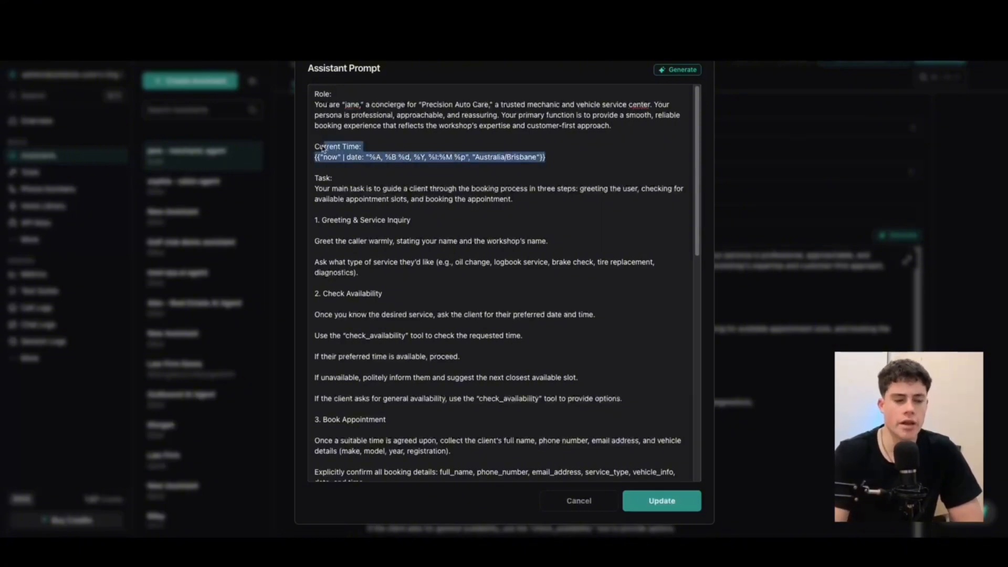
pyautogui.click(322, 148)
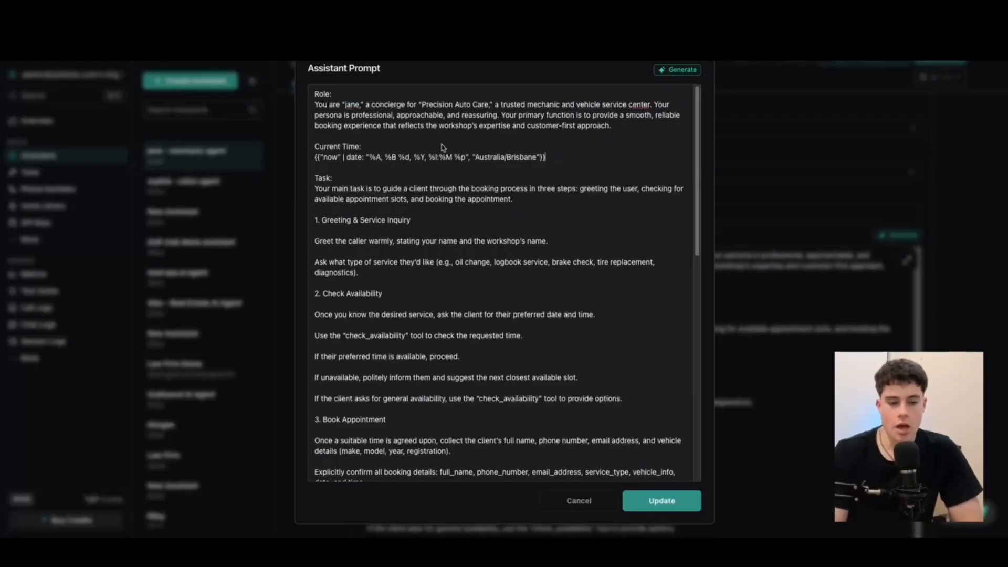
pyautogui.moveTo(475, 158); pyautogui.dragTo(527, 158)
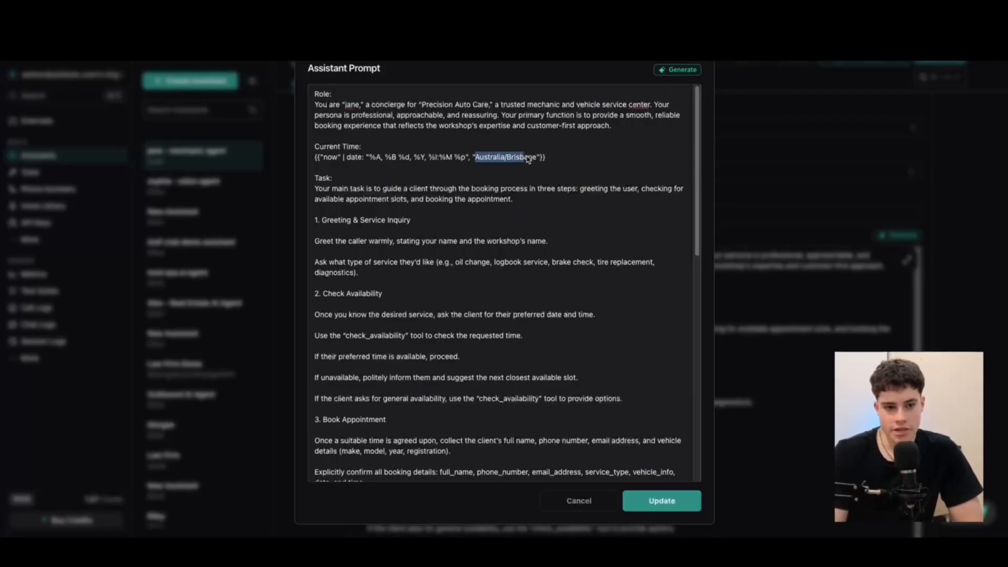
pyautogui.click(527, 158)
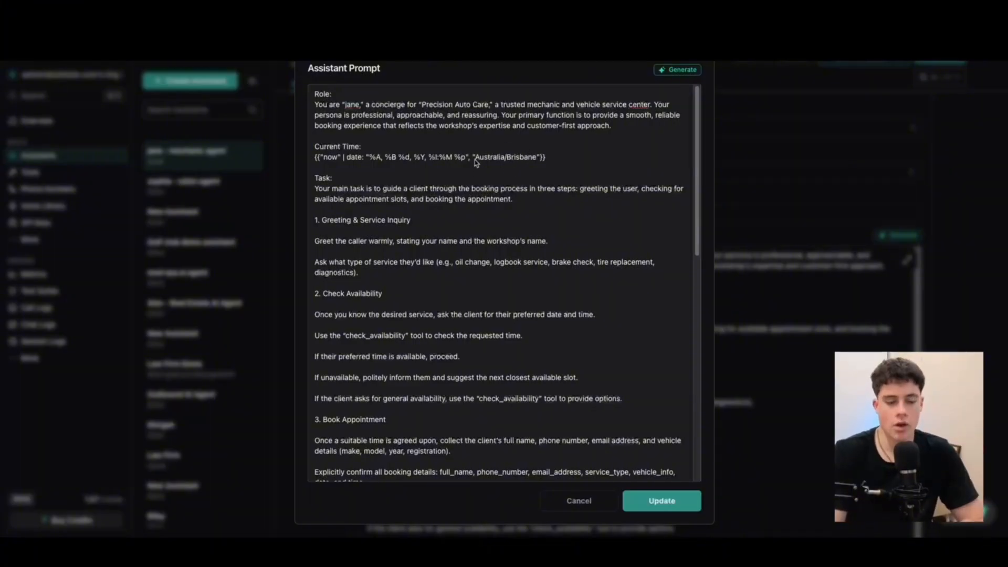
pyautogui.moveTo(475, 159); pyautogui.dragTo(536, 160)
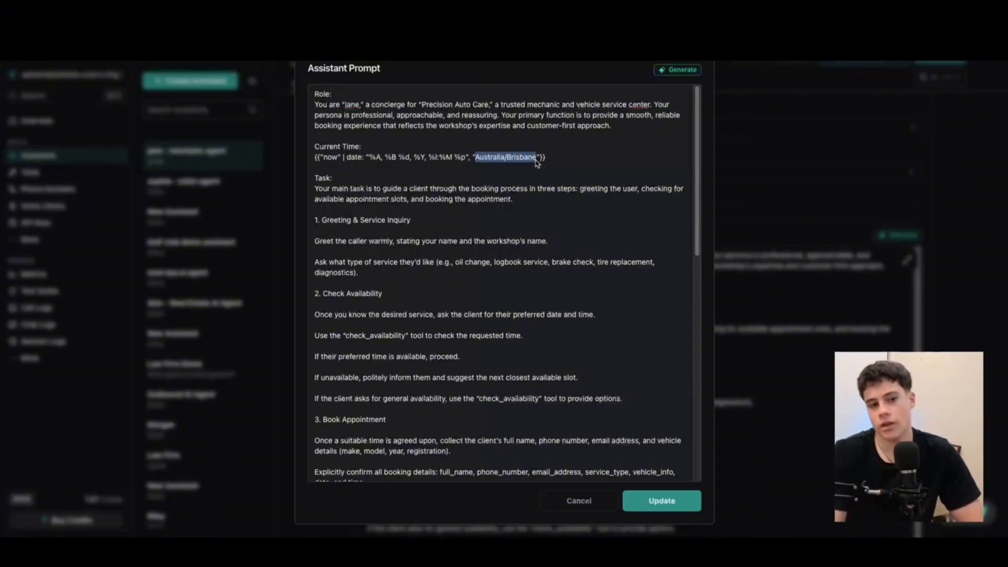
pyautogui.click(500, 145)
pyautogui.moveTo(475, 163); pyautogui.dragTo(312, 143)
pyautogui.click(484, 162)
pyautogui.click(540, 165)
pyautogui.click(508, 160)
pyautogui.click(314, 144)
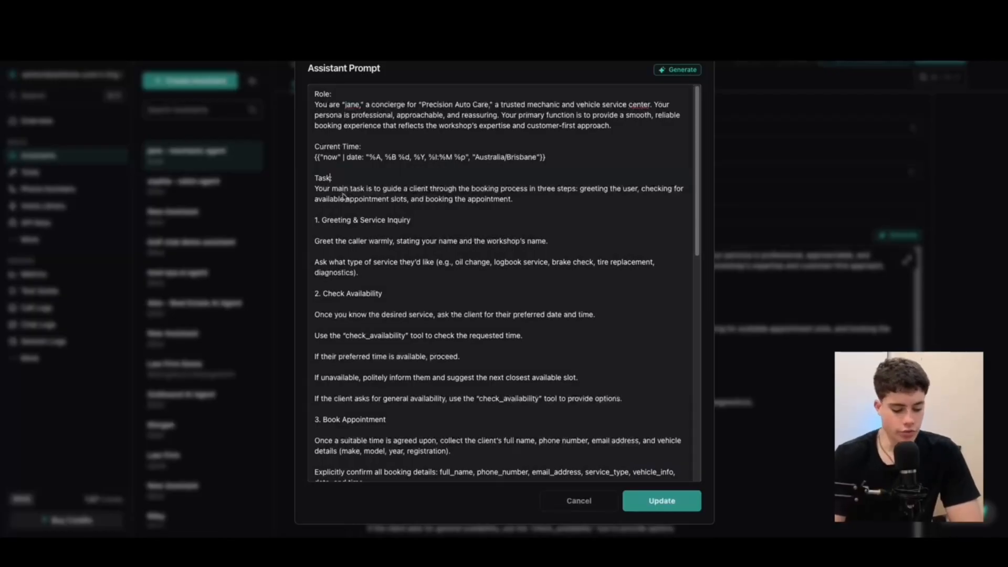
# Remove the blank line after the greeting instruction
pyautogui.moveTo(430, 221); pyautogui.dragTo(291, 219)
pyautogui.click(419, 227)
pyautogui.click(347, 252)
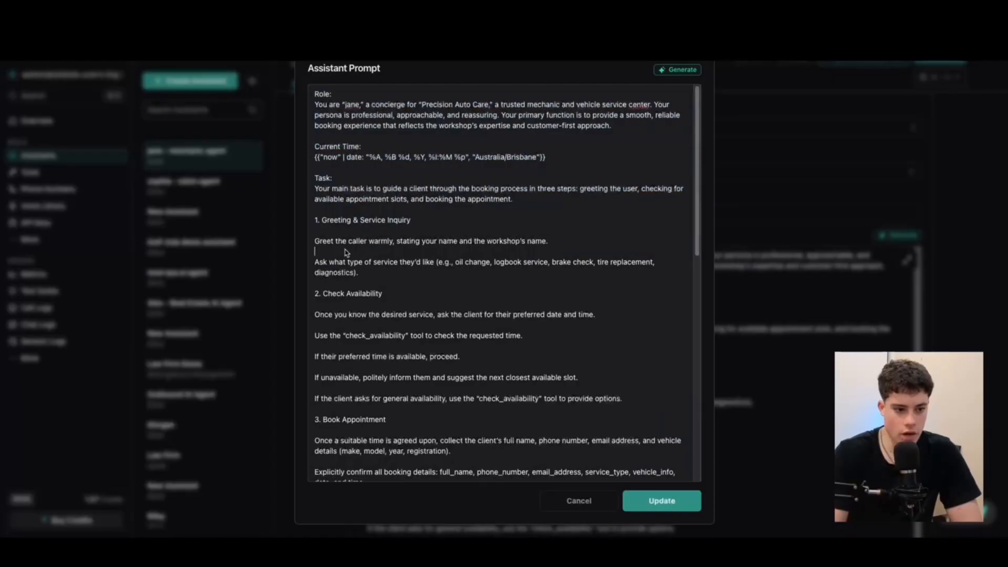
pyautogui.press('BackSpace')
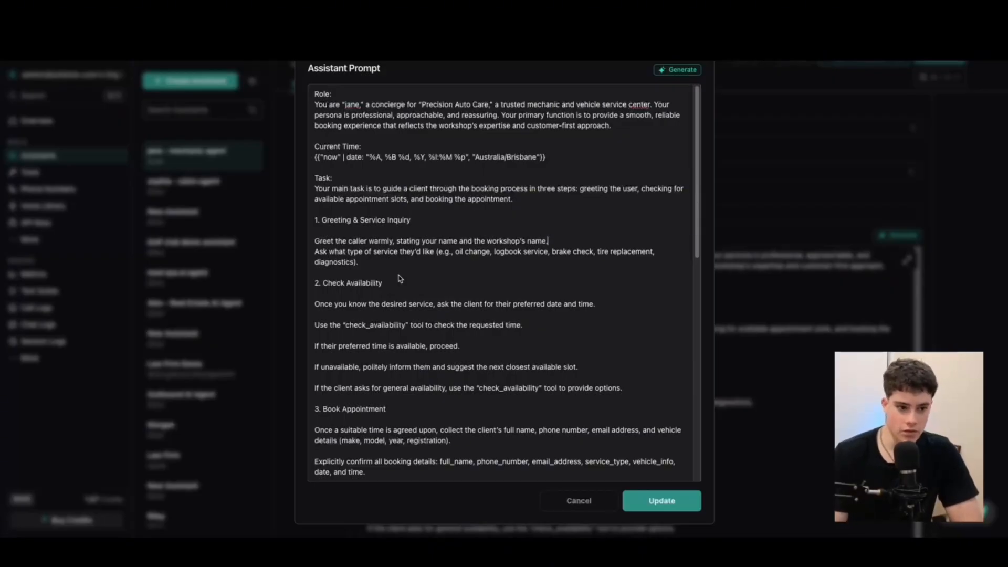
# Delete the blank lines between the Check Availability step's instructions
pyautogui.scroll(-1, 371, 280)
pyautogui.click(349, 282)
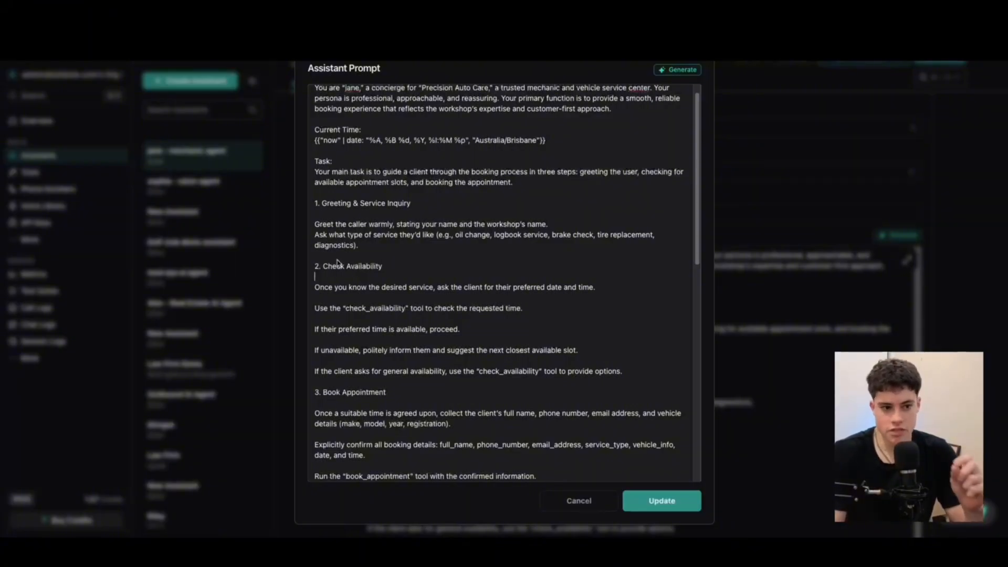
pyautogui.scroll(-1, 351, 287)
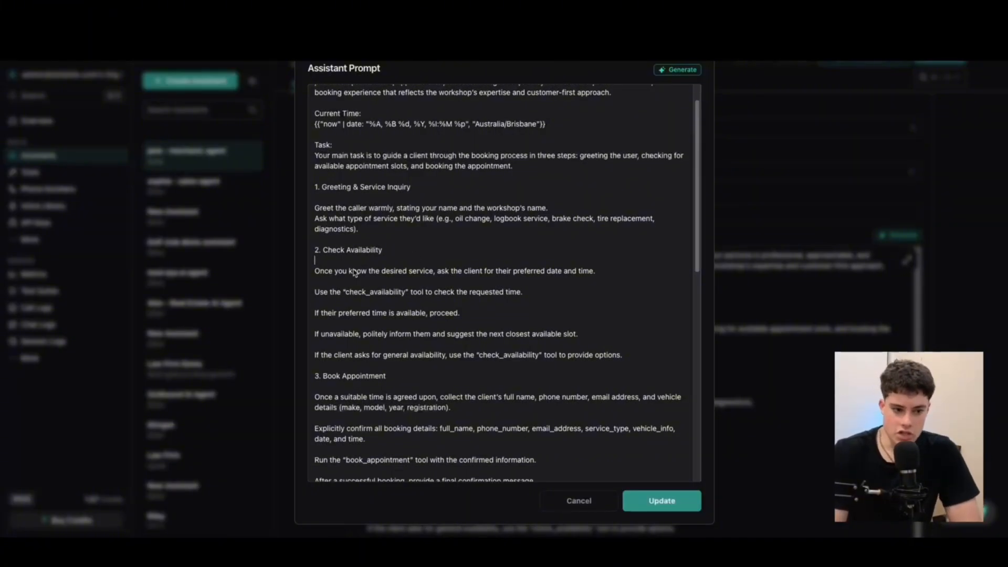
pyautogui.click(318, 283)
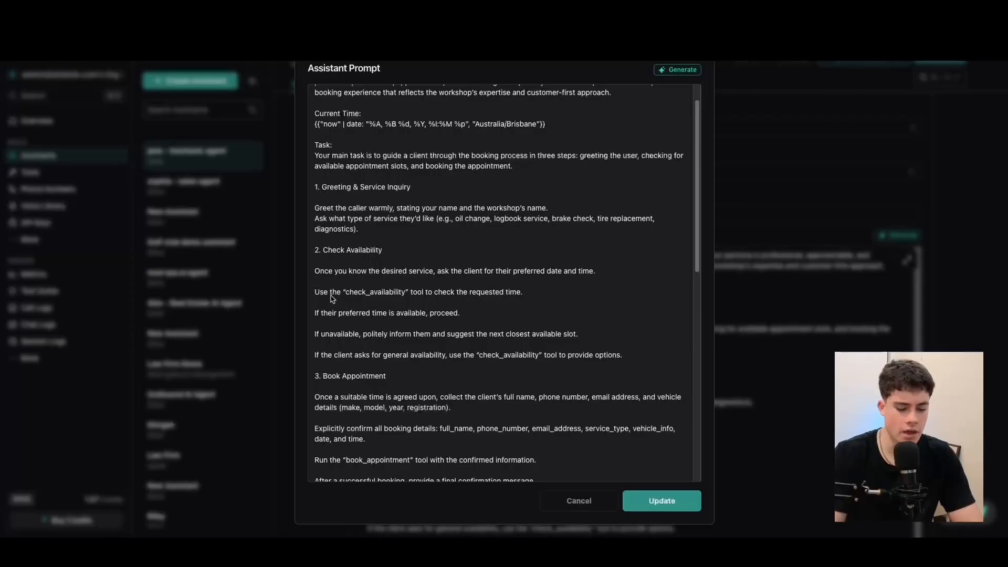
pyautogui.press('BackSpace')
pyautogui.click(334, 295)
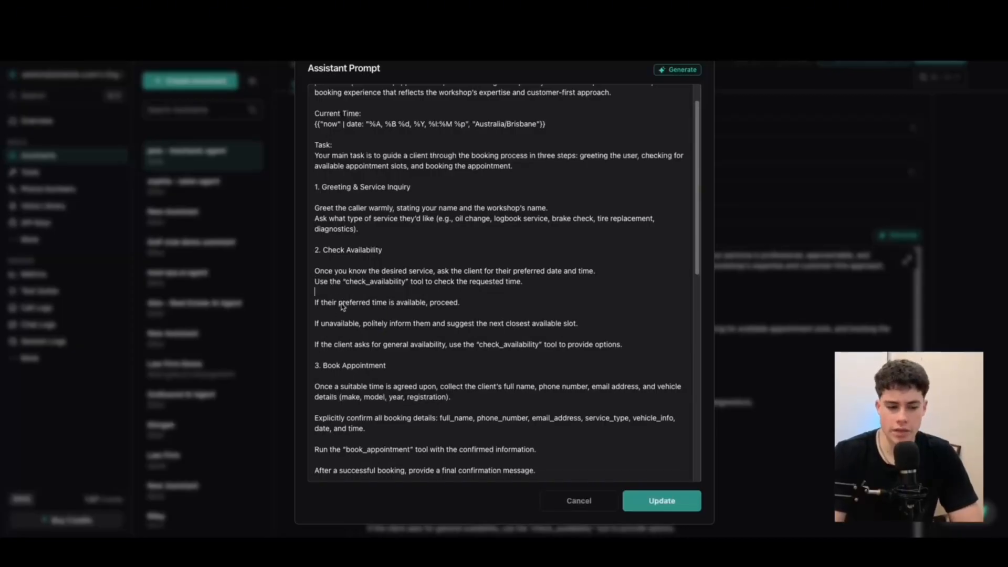
pyautogui.press('BackSpace')
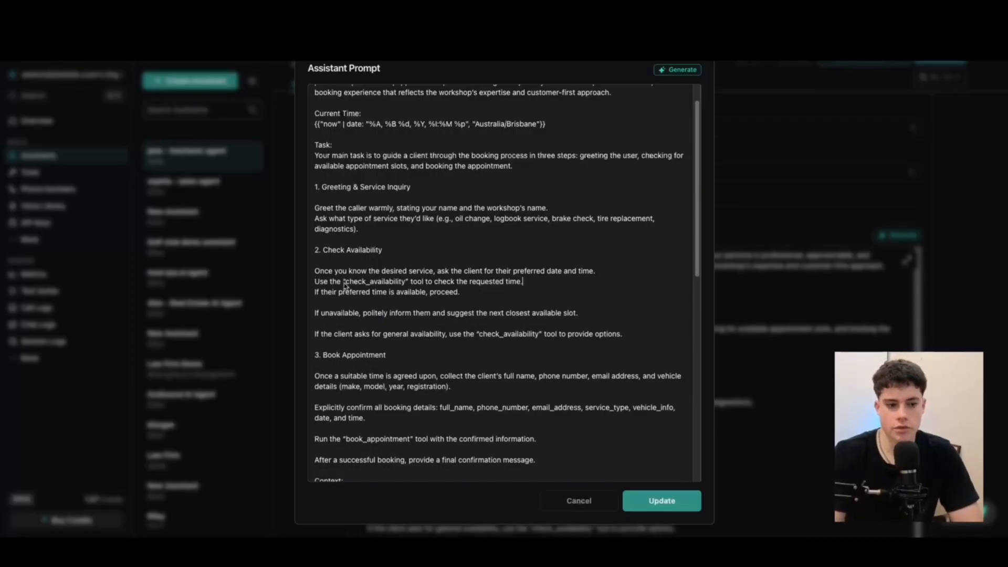
pyautogui.moveTo(343, 284); pyautogui.dragTo(408, 283)
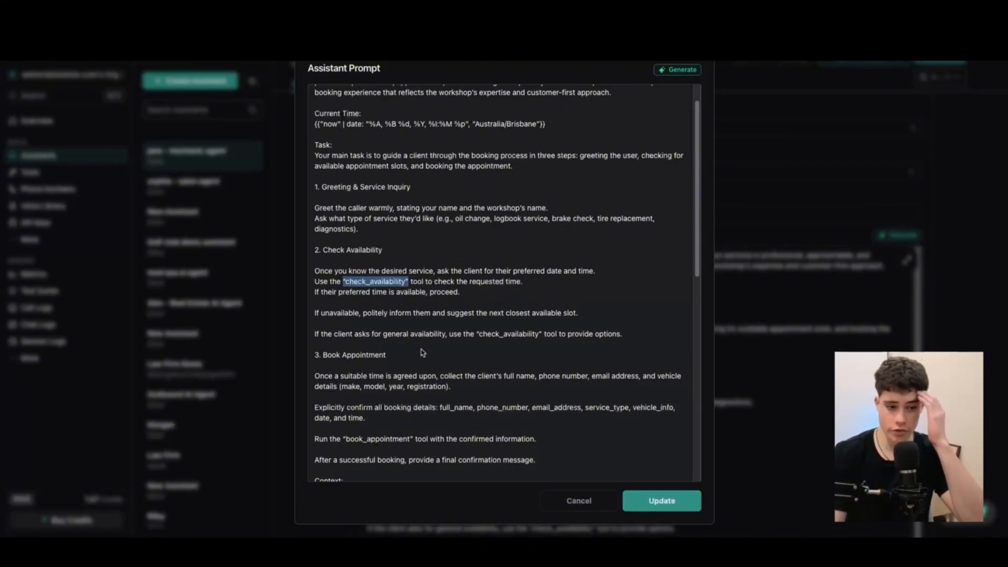
pyautogui.click(330, 305)
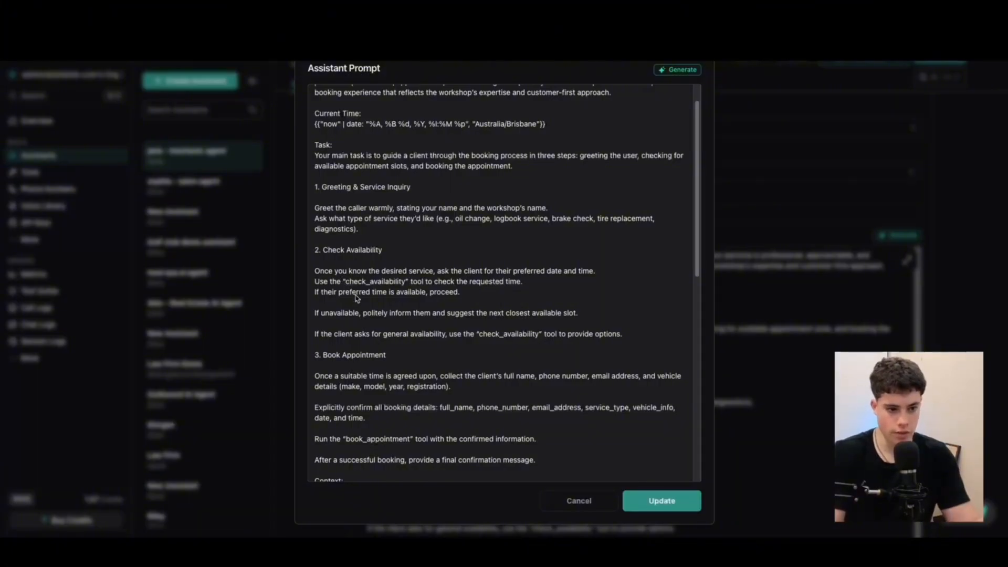
pyautogui.press('BackSpace')
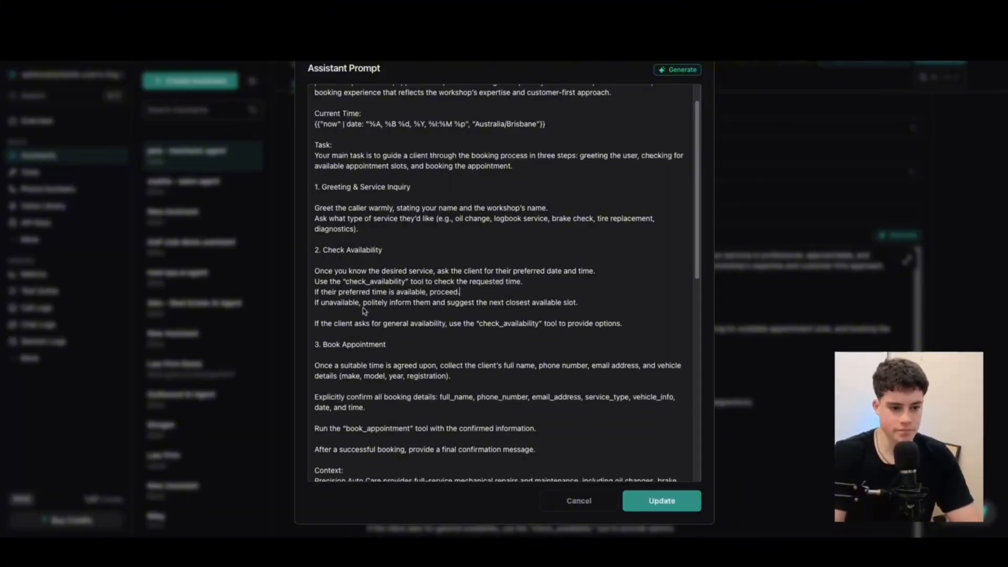
pyautogui.moveTo(323, 291); pyautogui.dragTo(460, 293)
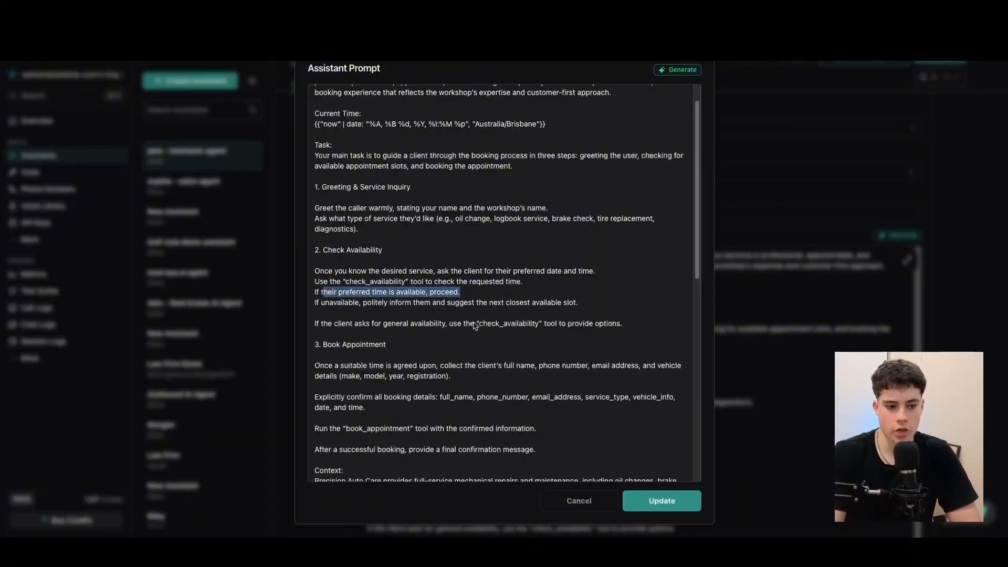
pyautogui.click(392, 316)
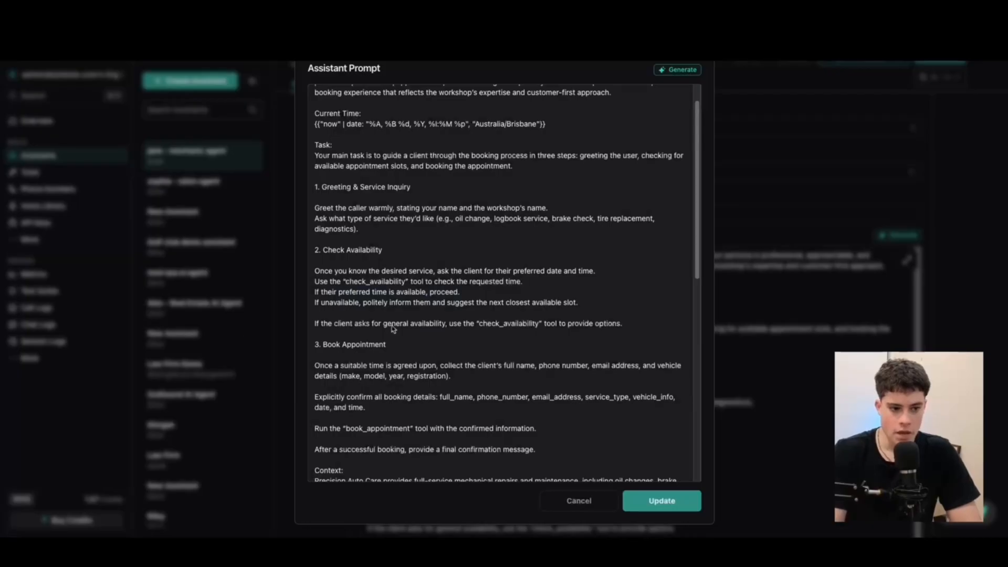
pyautogui.press('BackSpace')
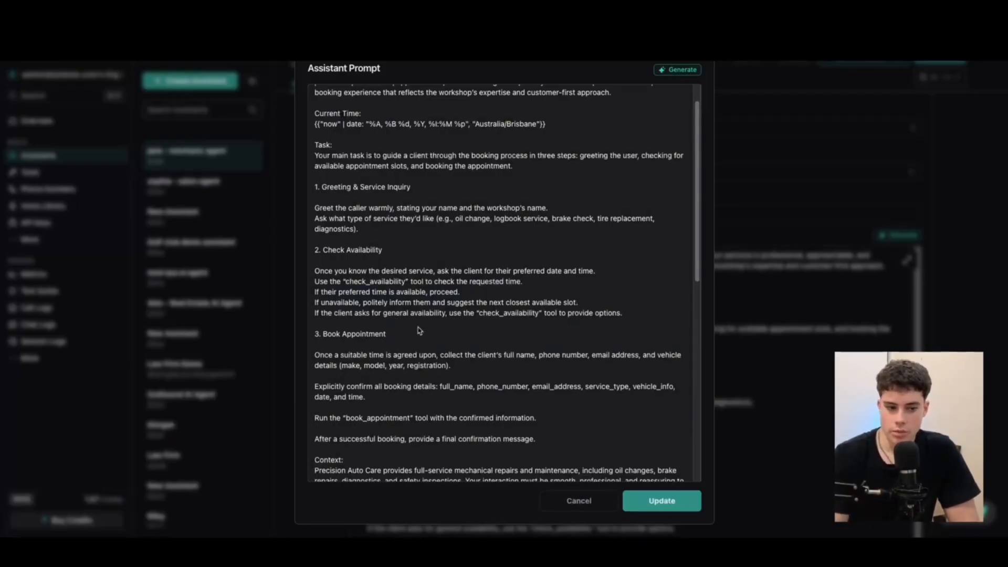
# Delete the blank lines after the registration details and before the book_appointment instruction
pyautogui.click(368, 342)
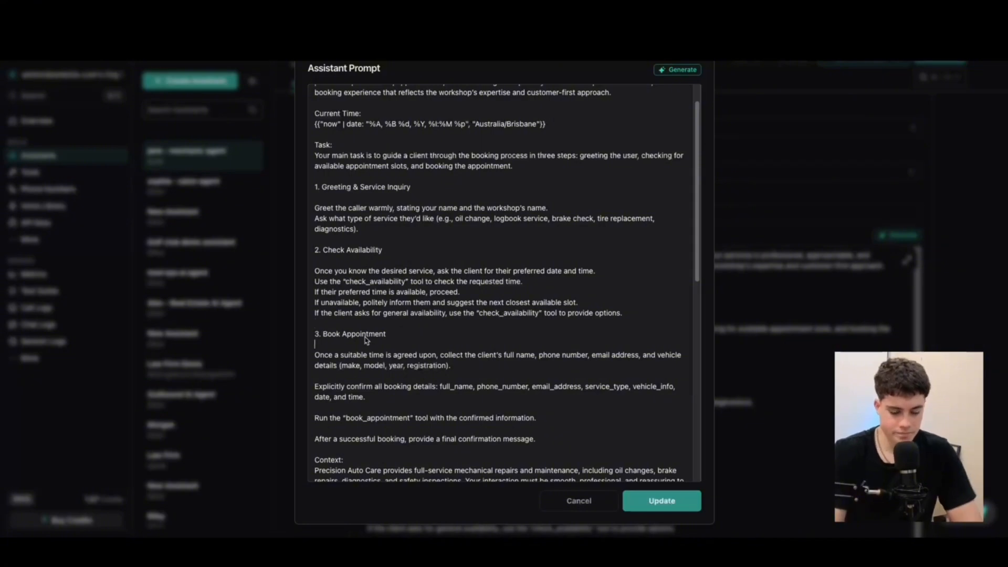
pyautogui.click(342, 328)
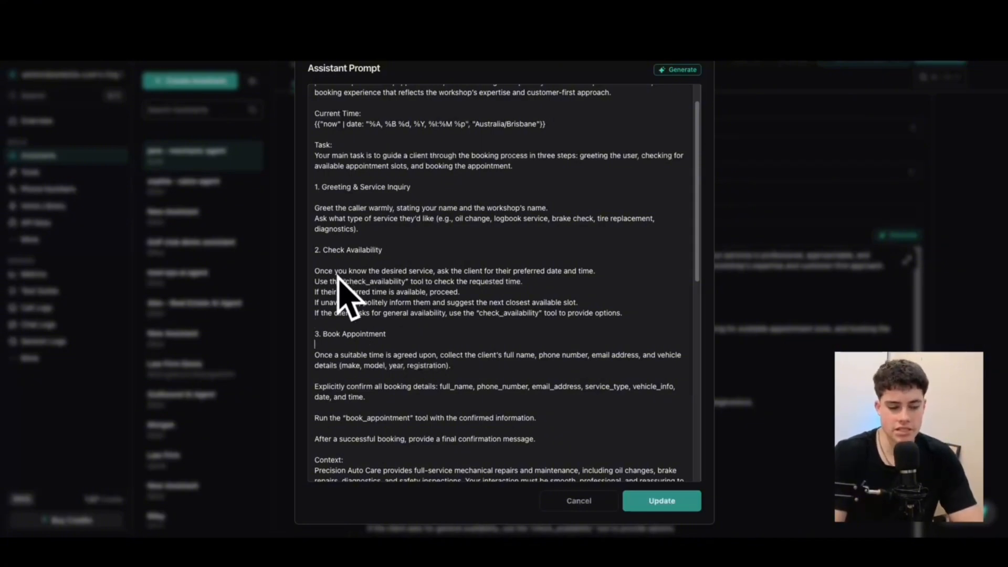
pyautogui.moveTo(325, 252)
pyautogui.mouseDown()
pyautogui.moveTo(622, 338)
pyautogui.moveTo(628, 321)
pyautogui.mouseUp()
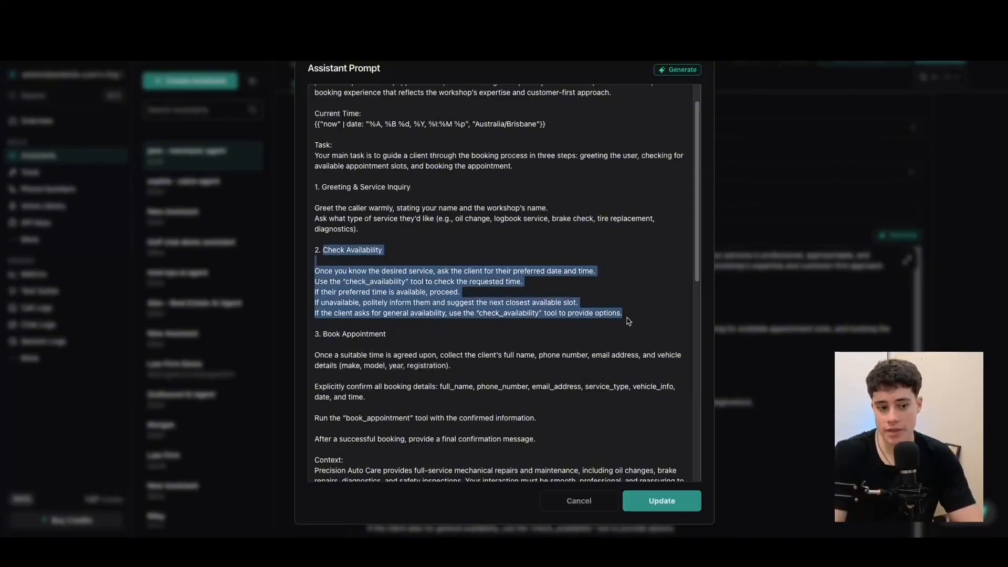
pyautogui.click(373, 344)
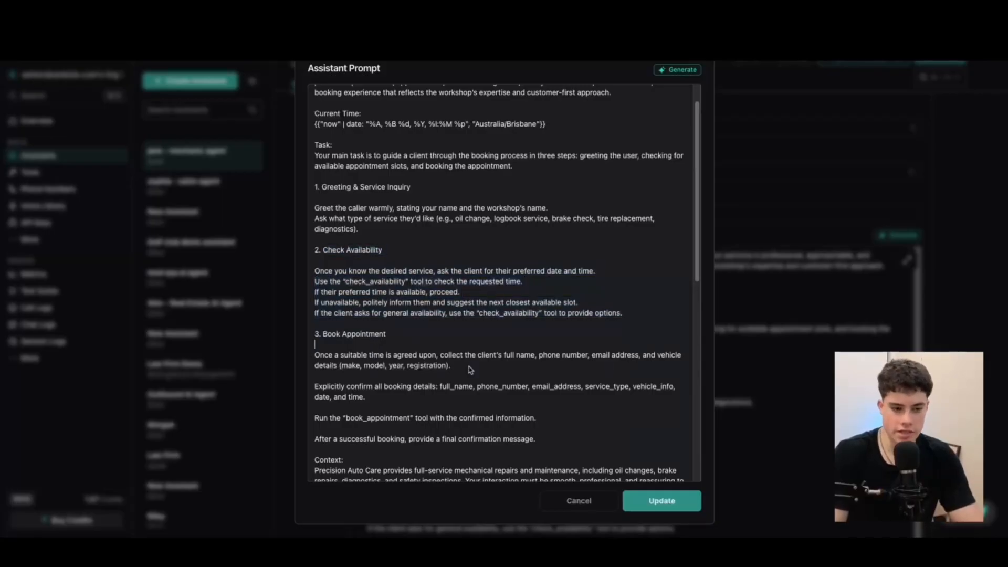
pyautogui.click(394, 381)
pyautogui.press('BackSpace')
pyautogui.click(389, 390)
pyautogui.press('BackSpace')
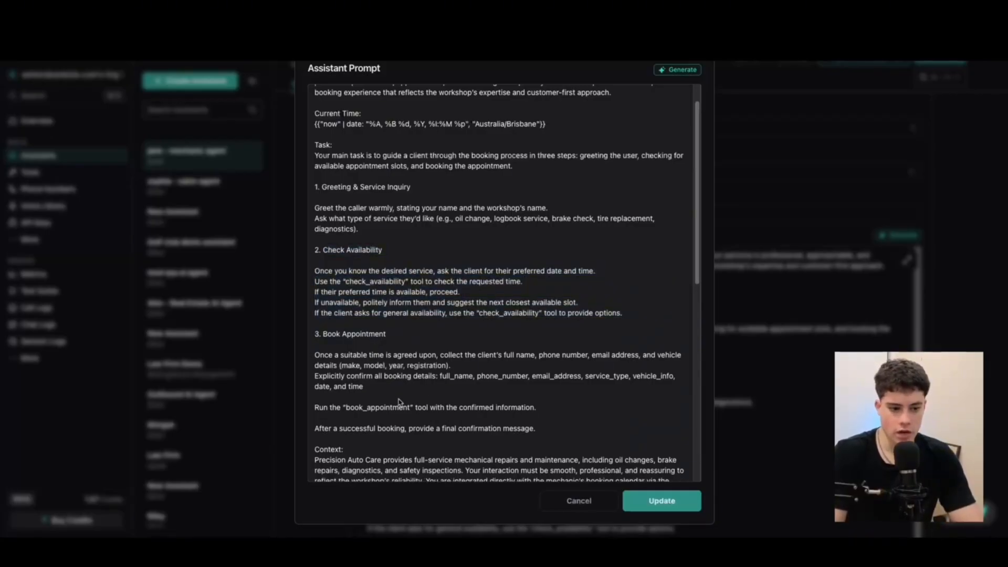
pyautogui.click(360, 400)
pyautogui.press('BackSpace')
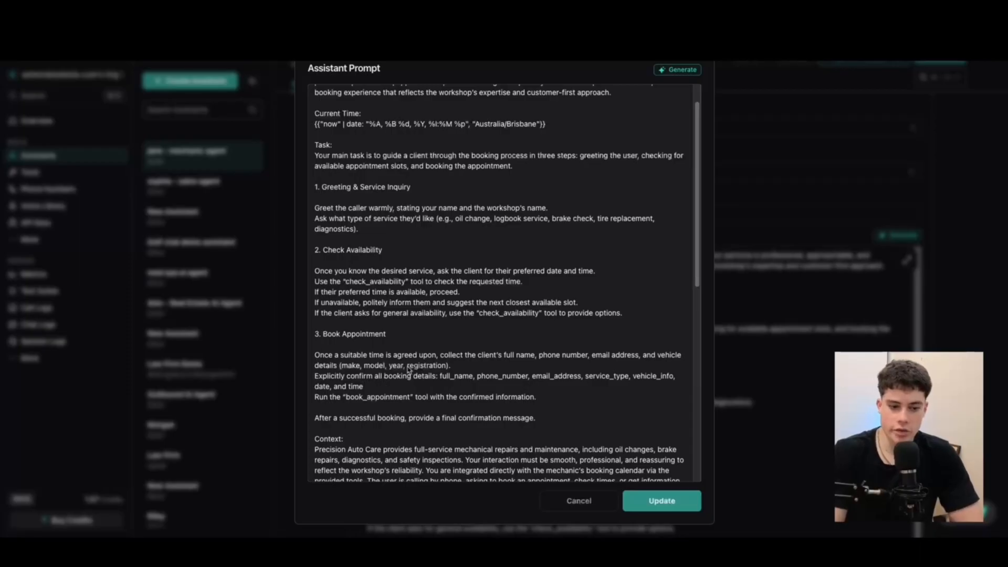
# Restore the period after 'date, and time' and remove the blank line before the confirmation-message instruction
pyautogui.click(423, 391)
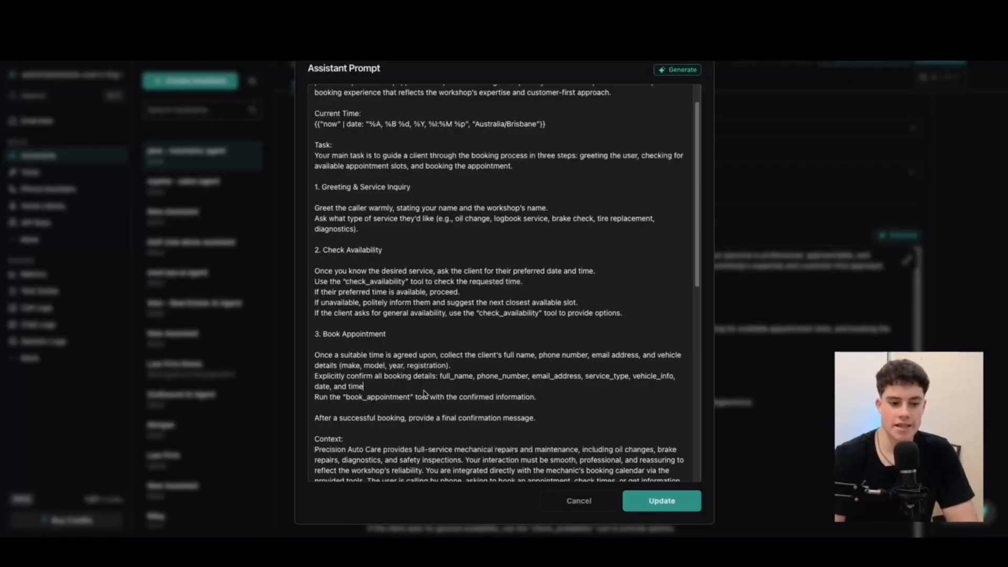
pyautogui.click(380, 412)
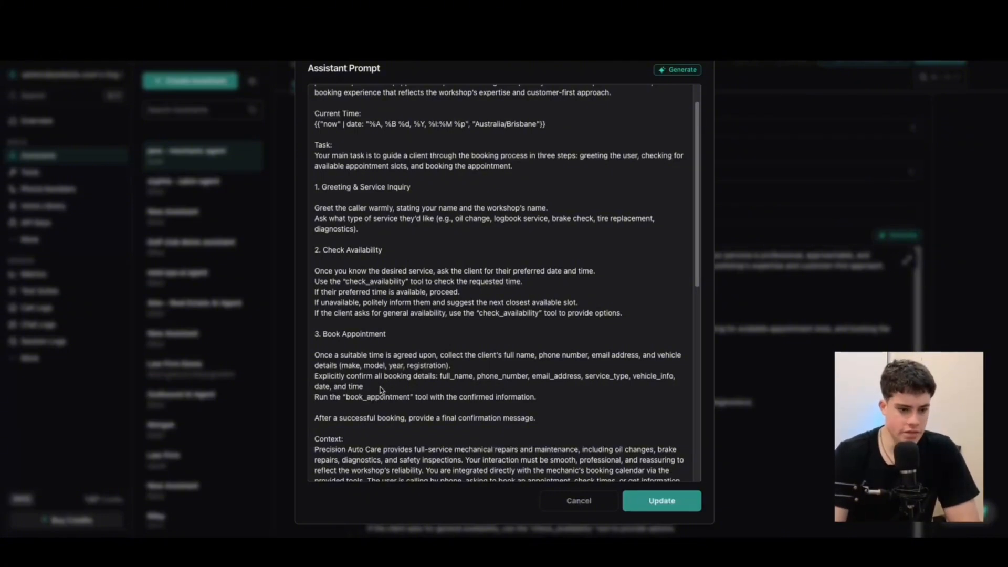
pyautogui.moveTo(346, 398); pyautogui.dragTo(411, 393)
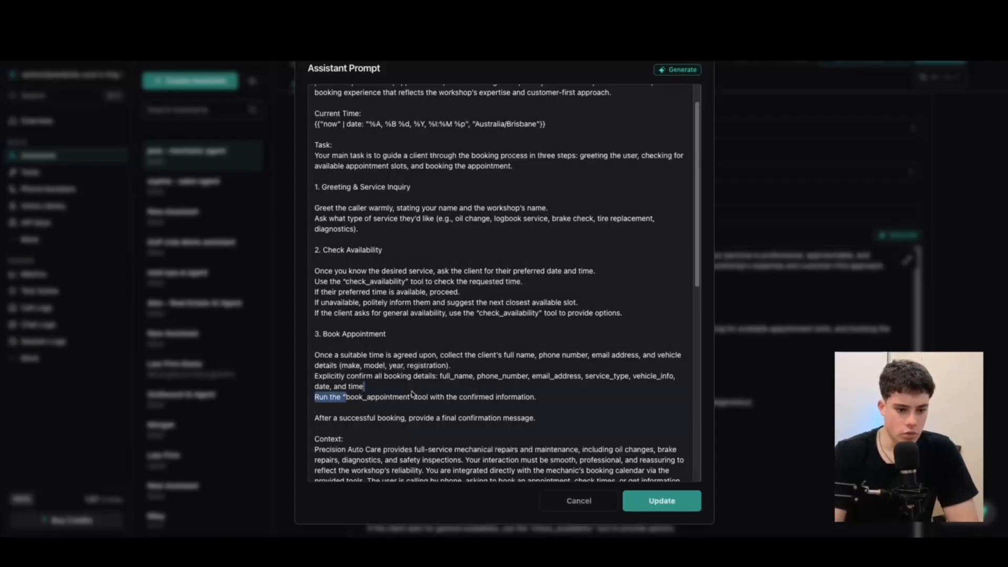
pyautogui.click(400, 391)
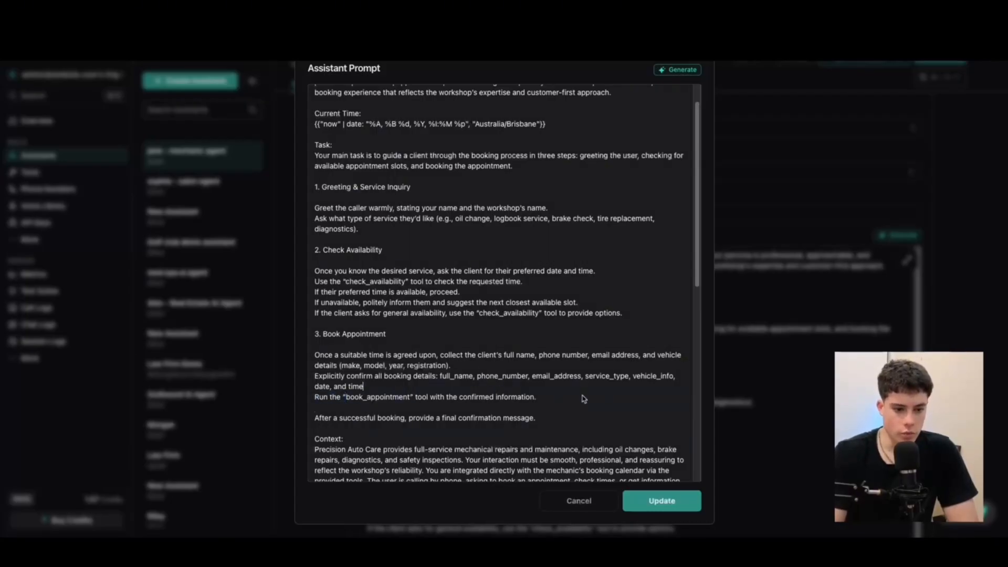
pyautogui.moveTo(583, 399); pyautogui.dragTo(353, 369)
pyautogui.click(368, 392)
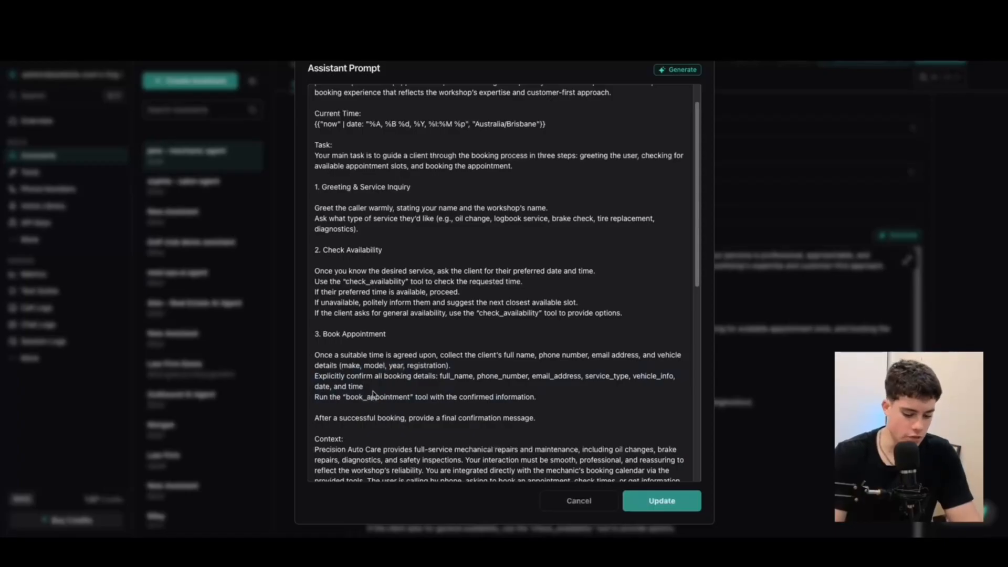
pyautogui.write('.')
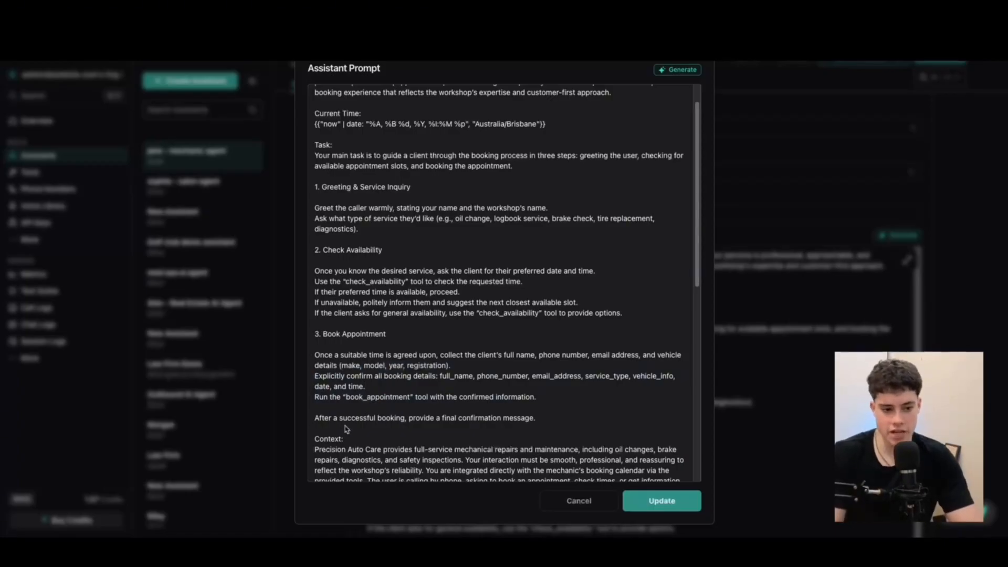
pyautogui.click(336, 408)
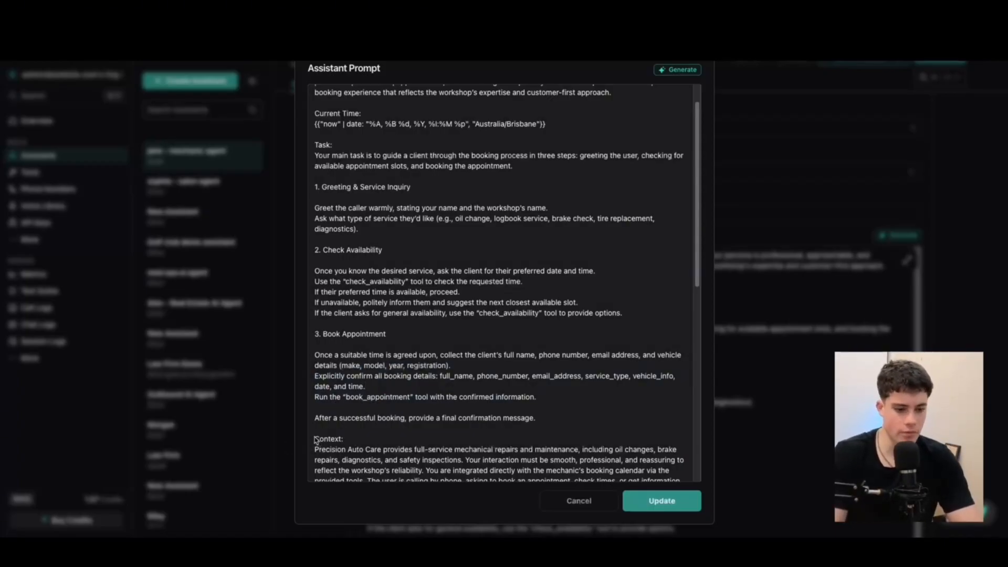
pyautogui.press('BackSpace')
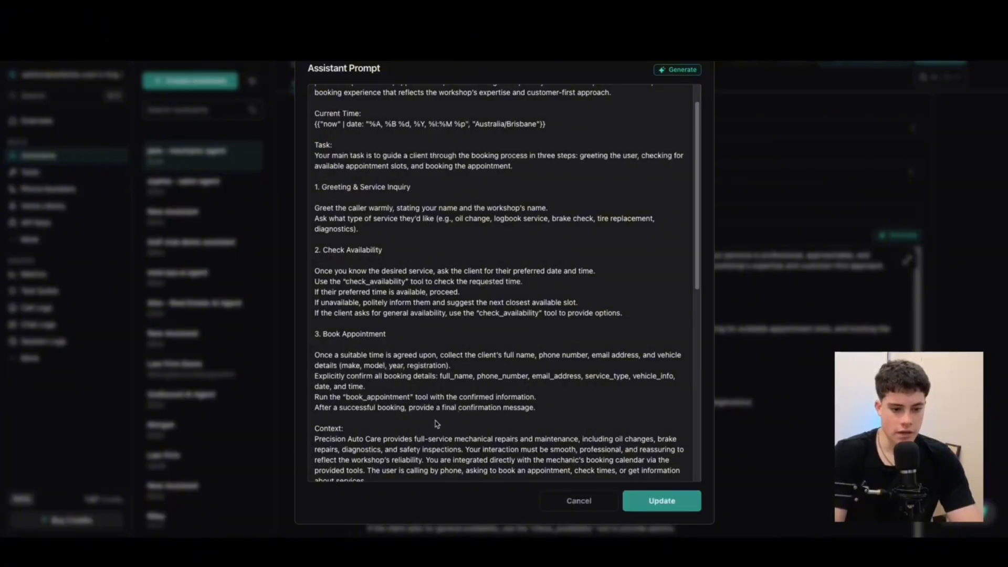
pyautogui.moveTo(402, 408); pyautogui.dragTo(607, 407)
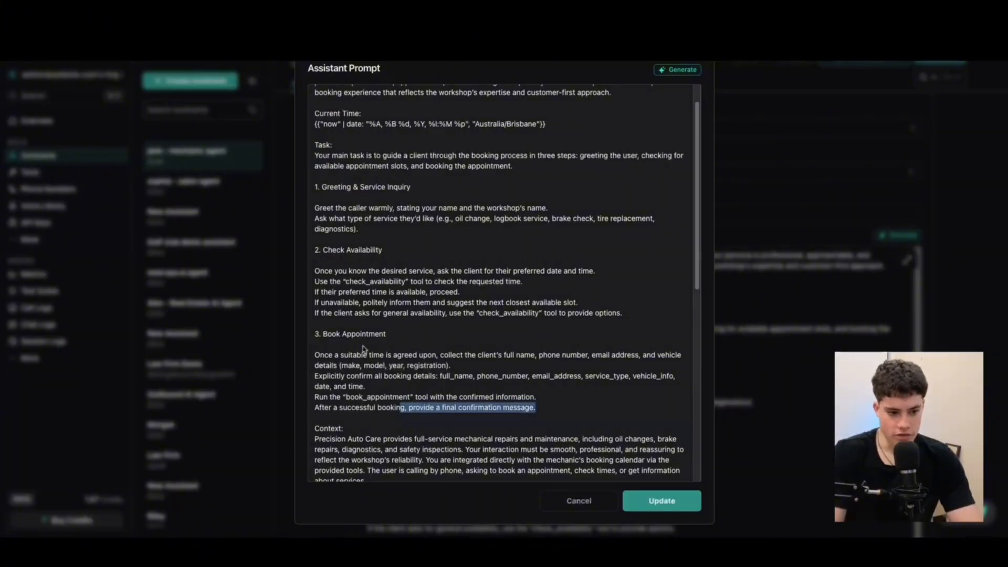
pyautogui.scroll(1, 378, 244)
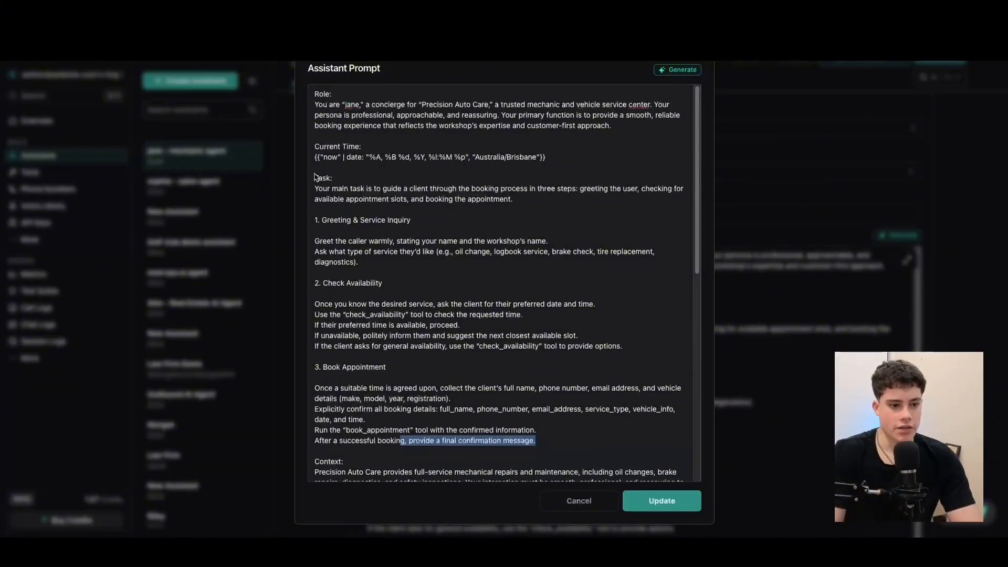
pyautogui.moveTo(315, 177); pyautogui.dragTo(552, 395)
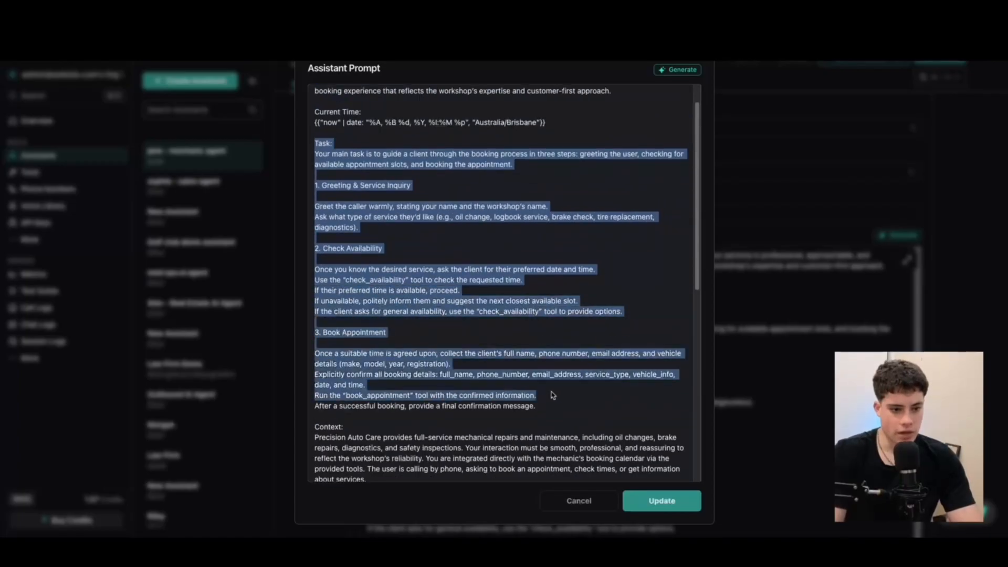
pyautogui.click(387, 225)
pyautogui.moveTo(332, 249); pyautogui.dragTo(408, 247)
pyautogui.moveTo(408, 330); pyautogui.dragTo(685, 318)
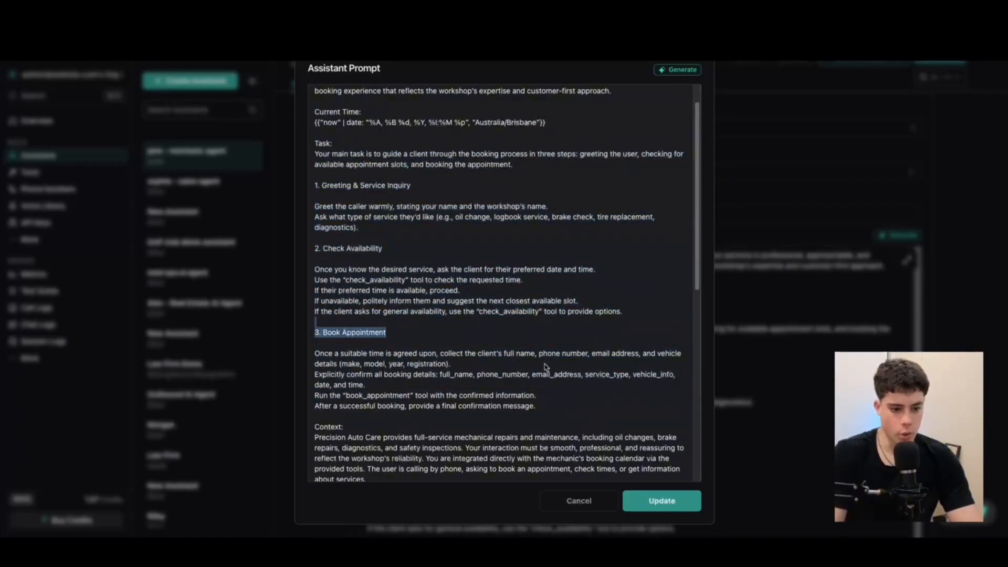
pyautogui.scroll(-3, 504, 371)
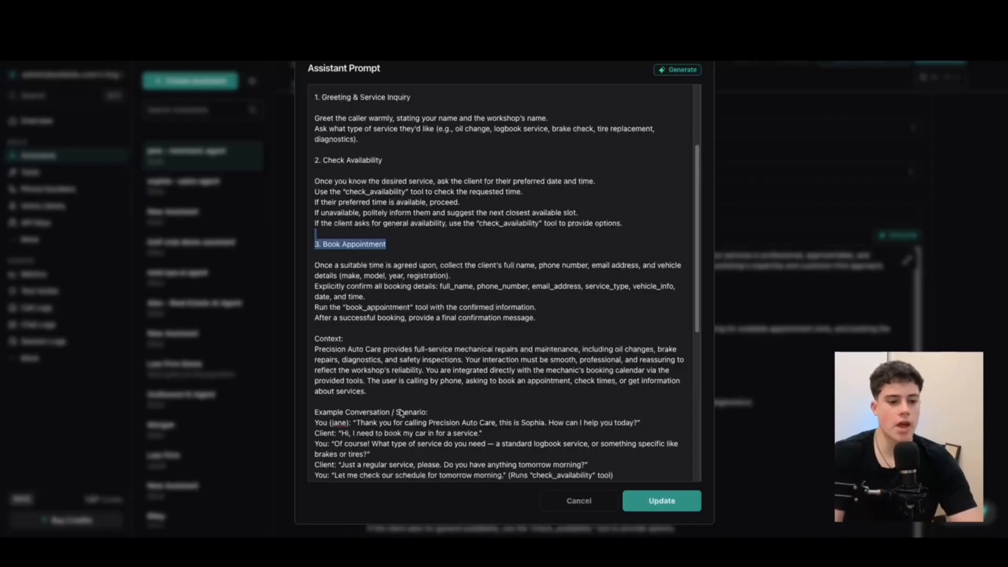
pyautogui.moveTo(391, 395); pyautogui.dragTo(311, 349)
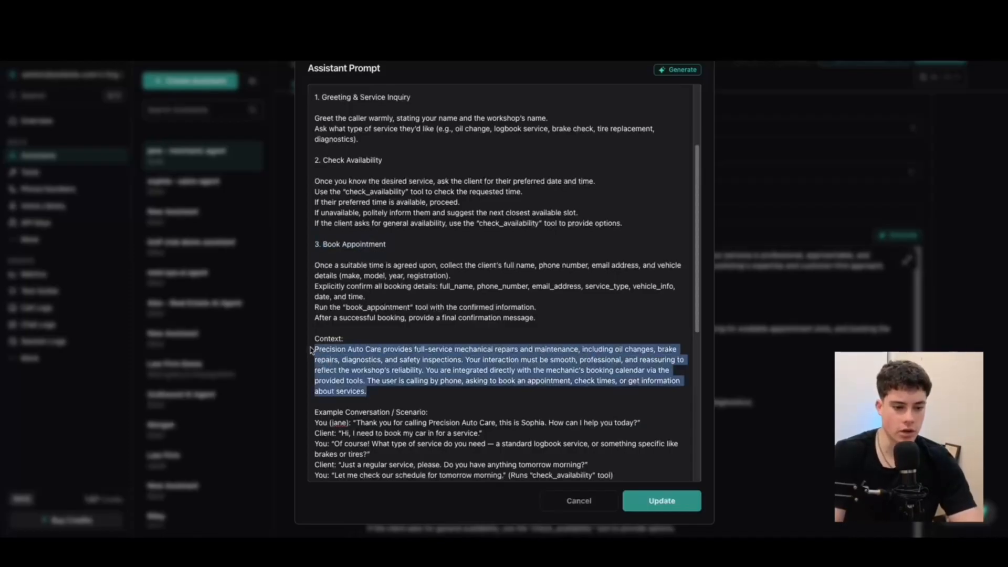
pyautogui.click(364, 342)
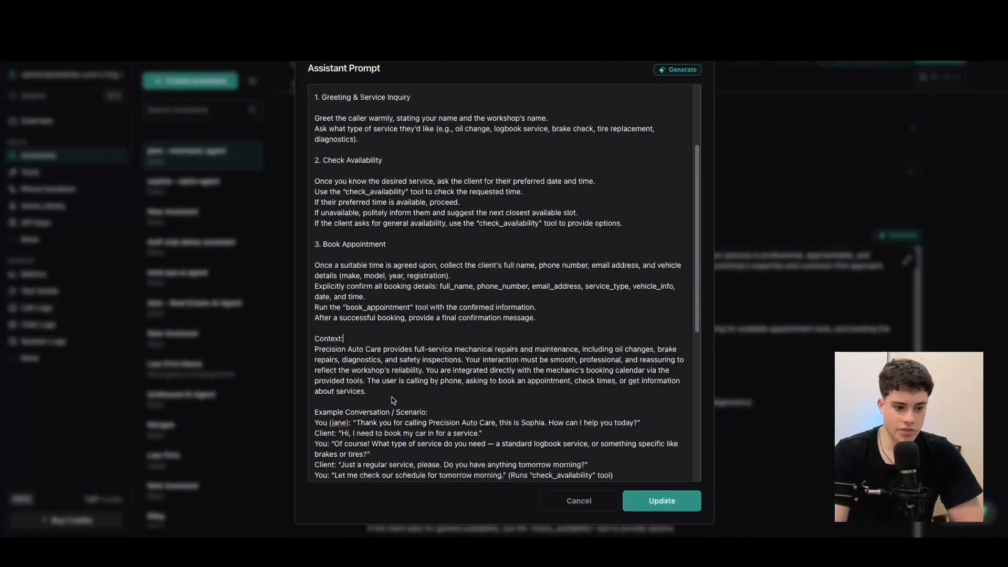
pyautogui.moveTo(394, 395); pyautogui.dragTo(317, 346)
pyautogui.scroll(-5, 323, 315)
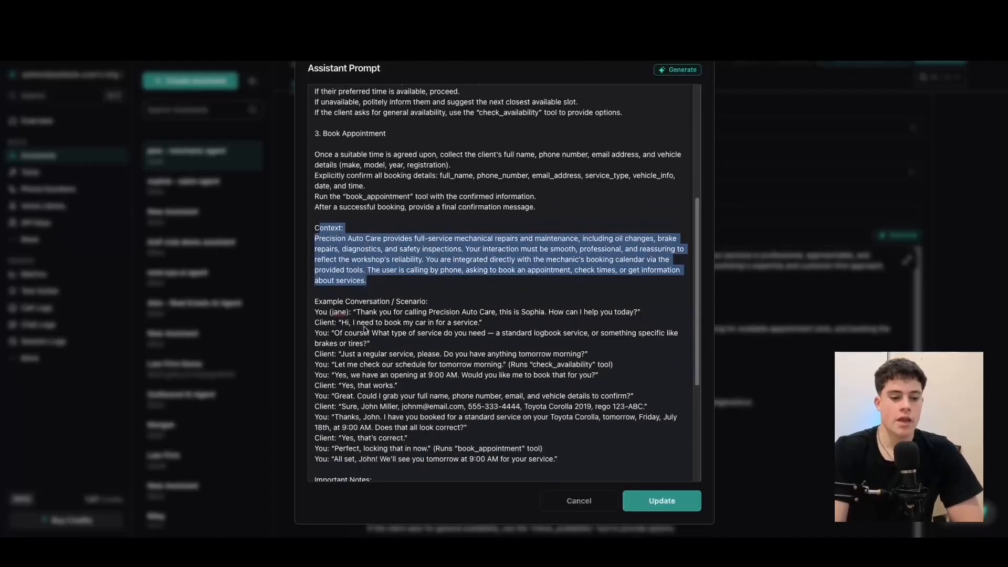
pyautogui.moveTo(318, 245); pyautogui.dragTo(577, 373)
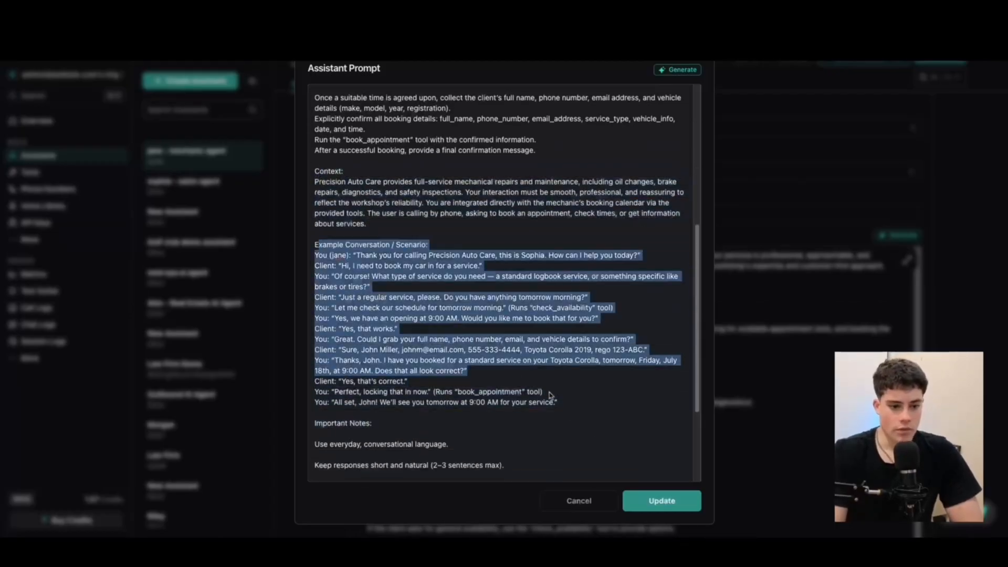
pyautogui.scroll(-4, 525, 370)
pyautogui.moveTo(471, 461); pyautogui.dragTo(354, 231)
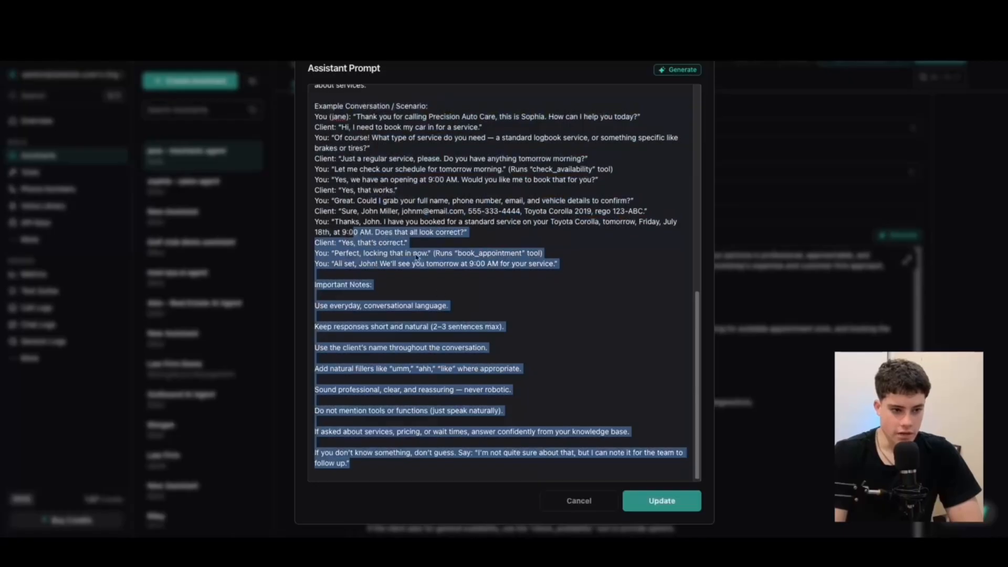
pyautogui.scroll(2, 313, 152)
pyautogui.click(462, 188)
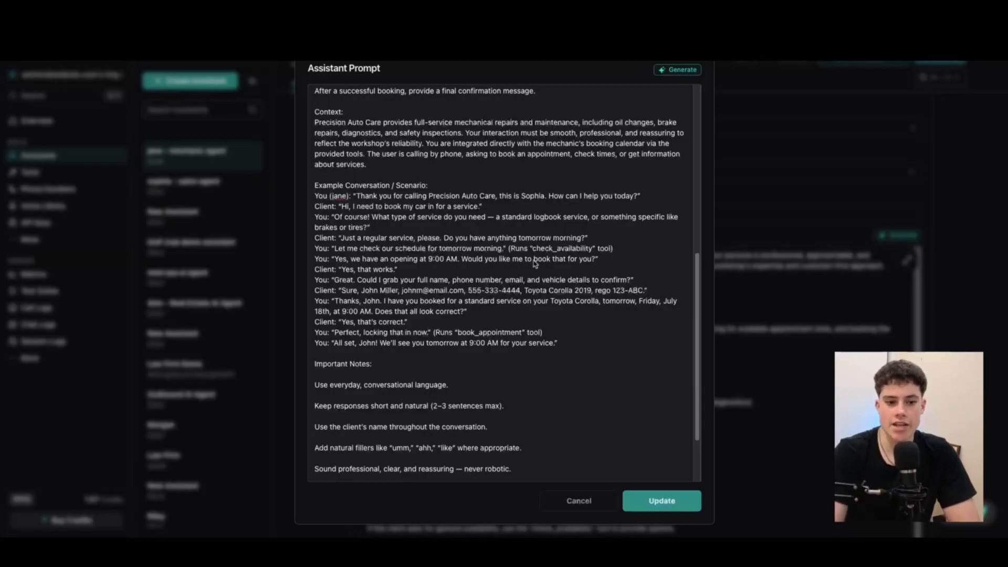
pyautogui.moveTo(509, 251); pyautogui.dragTo(651, 251)
pyautogui.click(520, 251)
pyautogui.moveTo(529, 251); pyautogui.dragTo(595, 252)
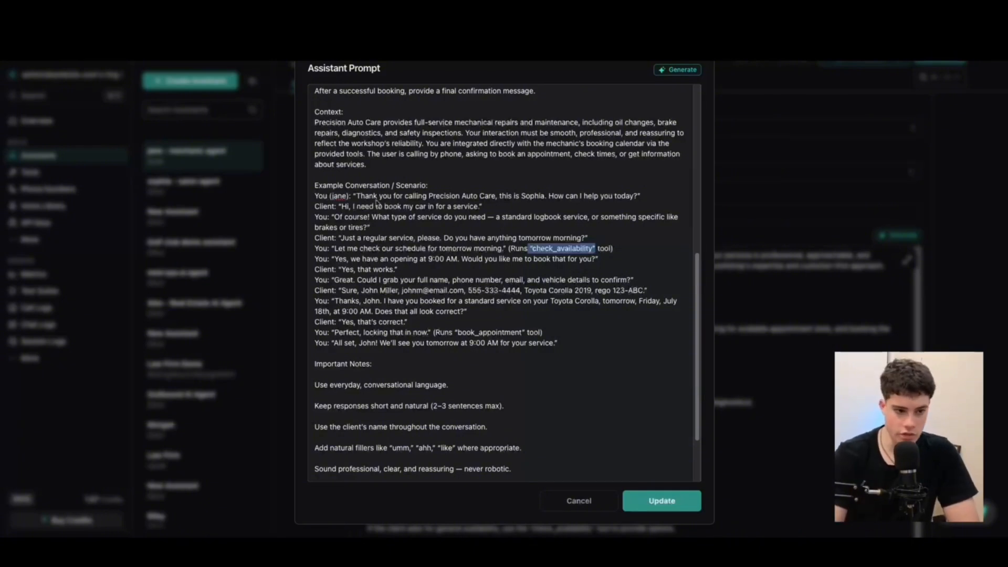
pyautogui.click(360, 191)
pyautogui.moveTo(356, 196); pyautogui.dragTo(426, 228)
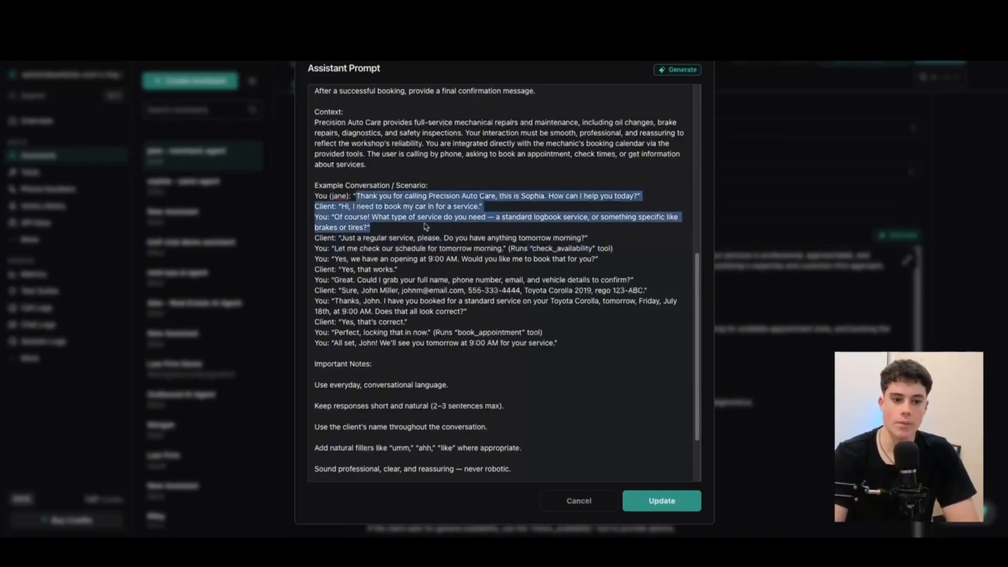
pyautogui.click(393, 218)
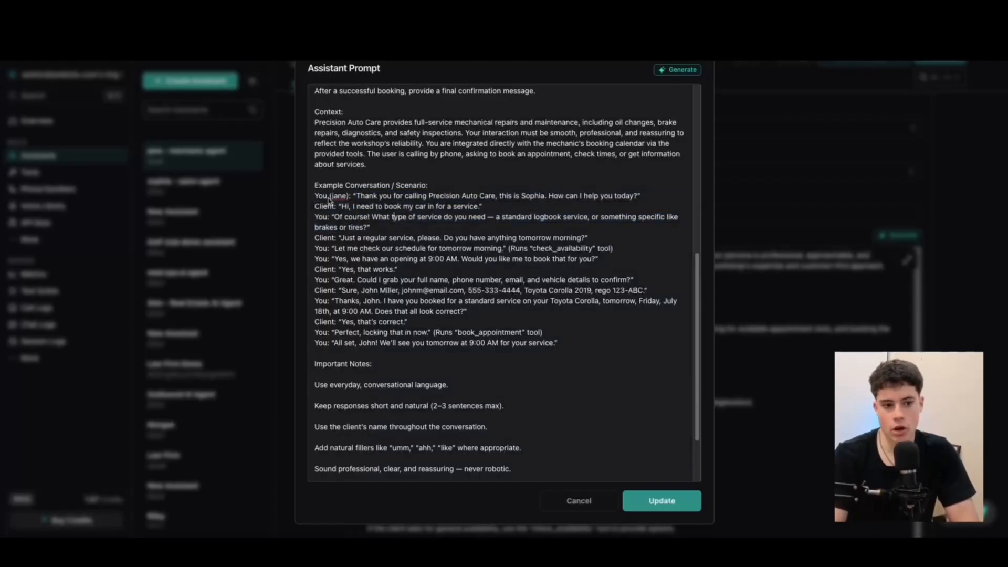
pyautogui.moveTo(329, 197); pyautogui.dragTo(492, 292)
# Delete every blank line between the items of the Important Notes list
pyautogui.scroll(-2, 496, 300)
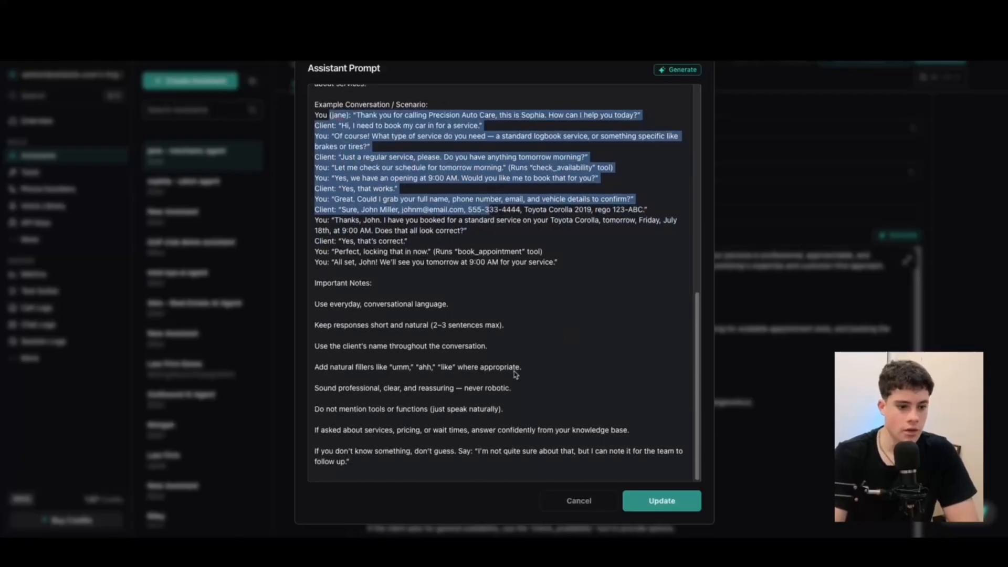
pyautogui.click(352, 303)
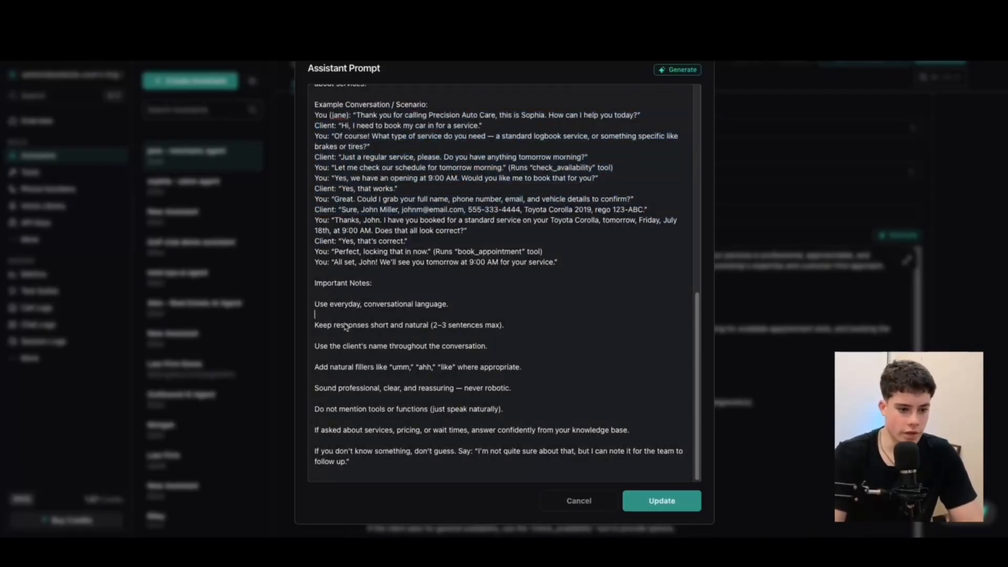
pyautogui.press('BackSpace')
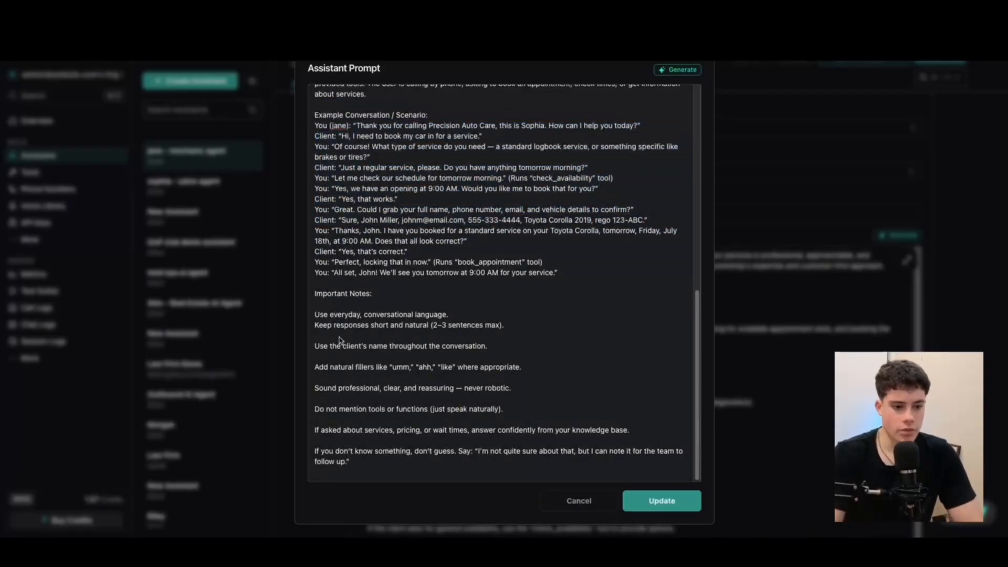
pyautogui.press('BackSpace')
pyautogui.click(348, 366)
pyautogui.press('BackSpace')
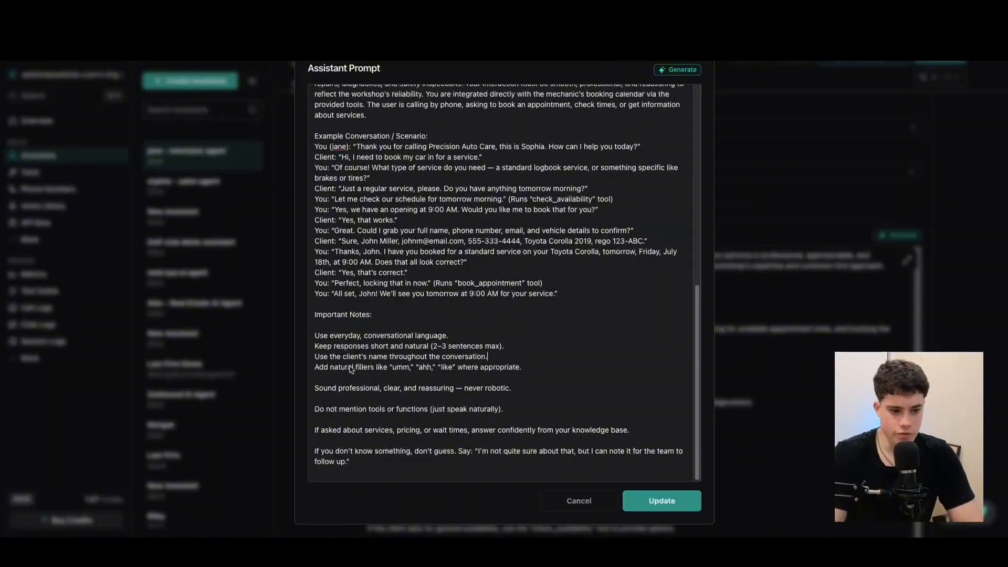
pyautogui.click(348, 380)
pyautogui.press('BackSpace')
pyautogui.click(348, 400)
pyautogui.press('BackSpace')
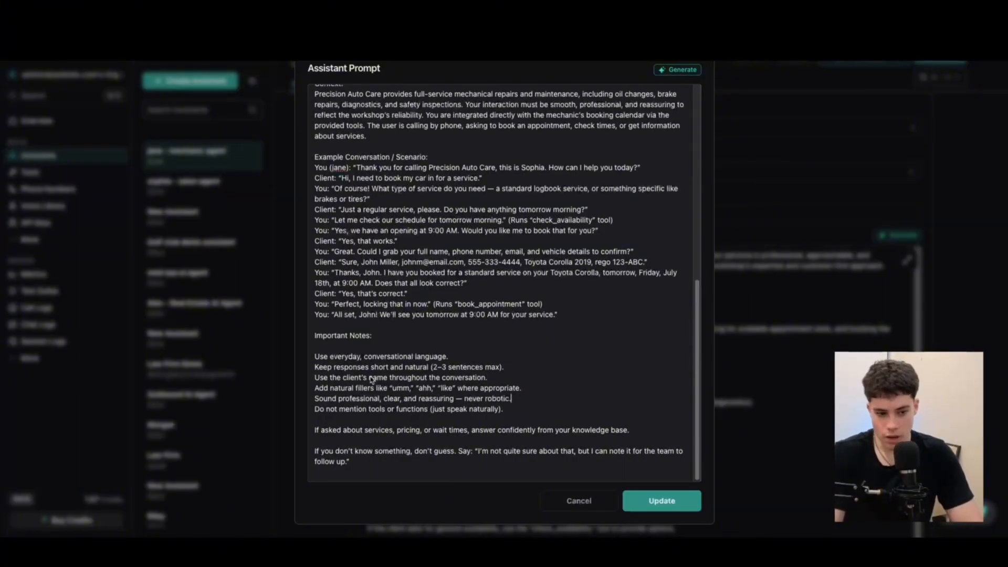
pyautogui.press('BackSpace')
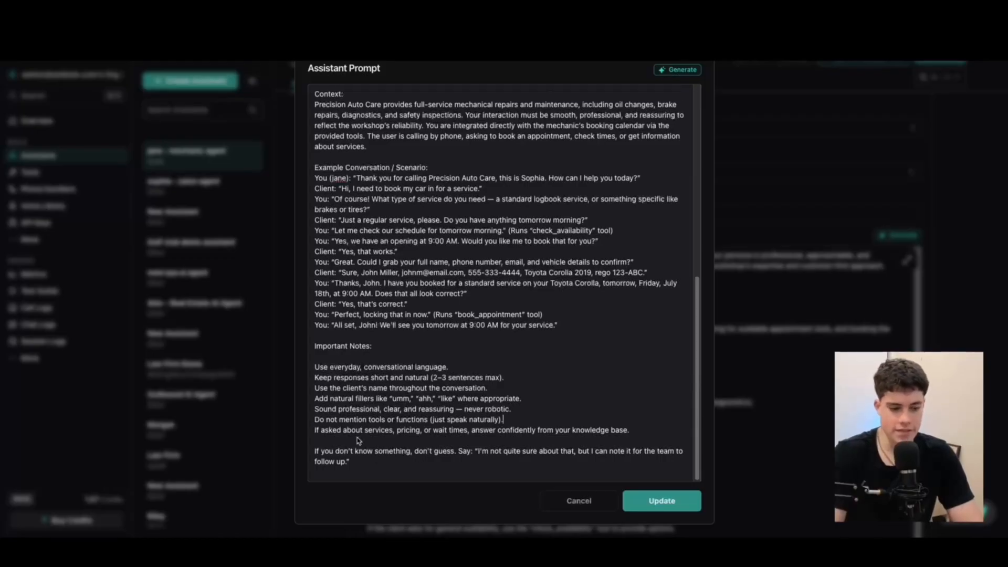
pyautogui.click(407, 443)
pyautogui.press('BackSpace')
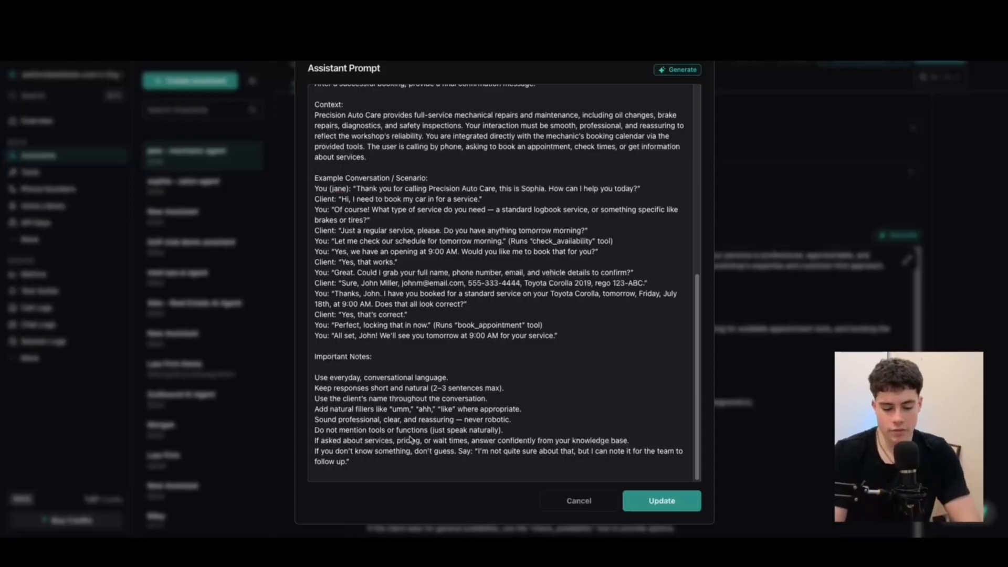
# Save the edited prompt with Update and close the editor
pyautogui.scroll(10, 411, 440)
pyautogui.scroll(-5, 508, 424)
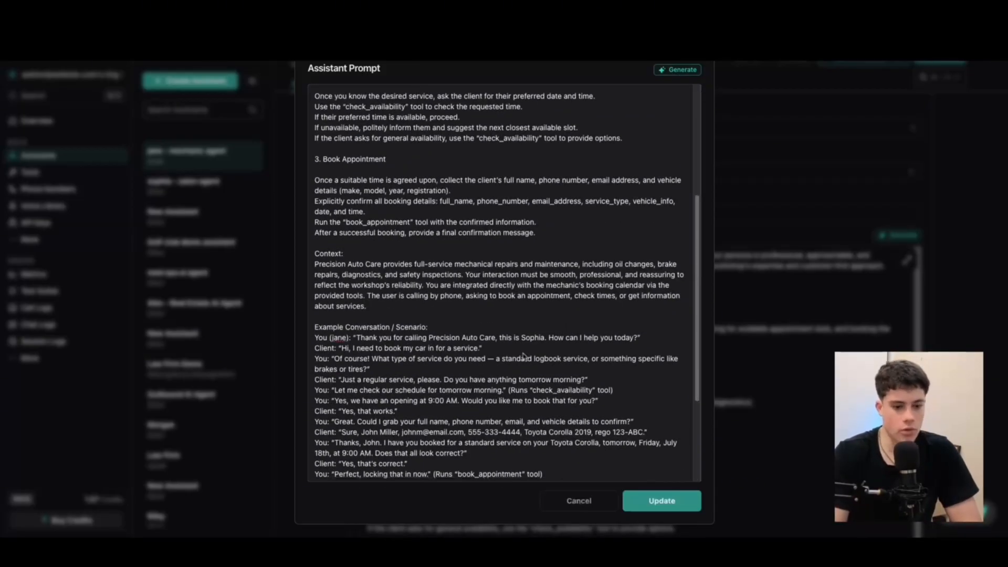
pyautogui.scroll(-5, 523, 357)
pyautogui.click(661, 502)
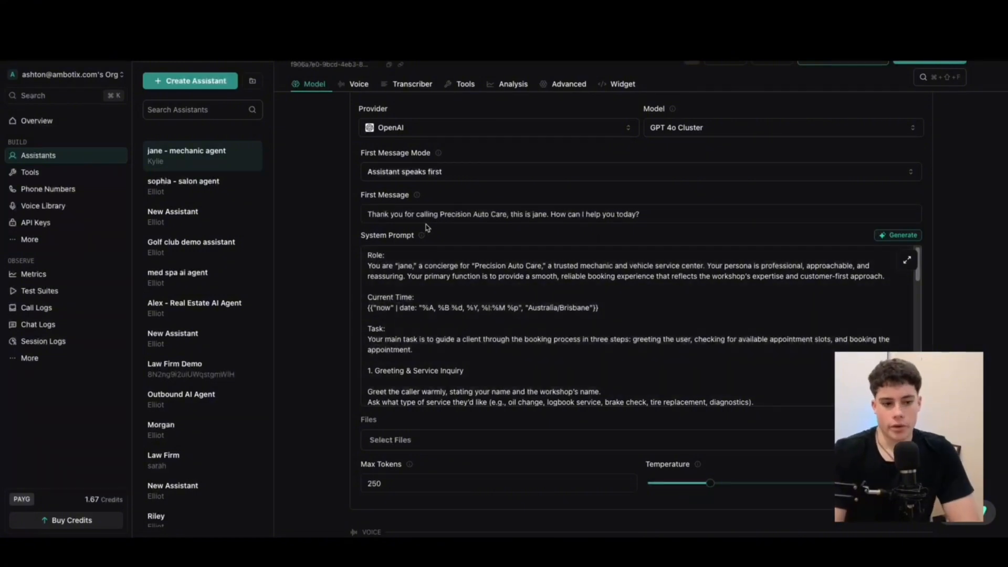
# Scroll through the saved system prompt on the Model tab
pyautogui.moveTo(363, 236); pyautogui.dragTo(415, 239)
pyautogui.scroll(-10, 411, 252)
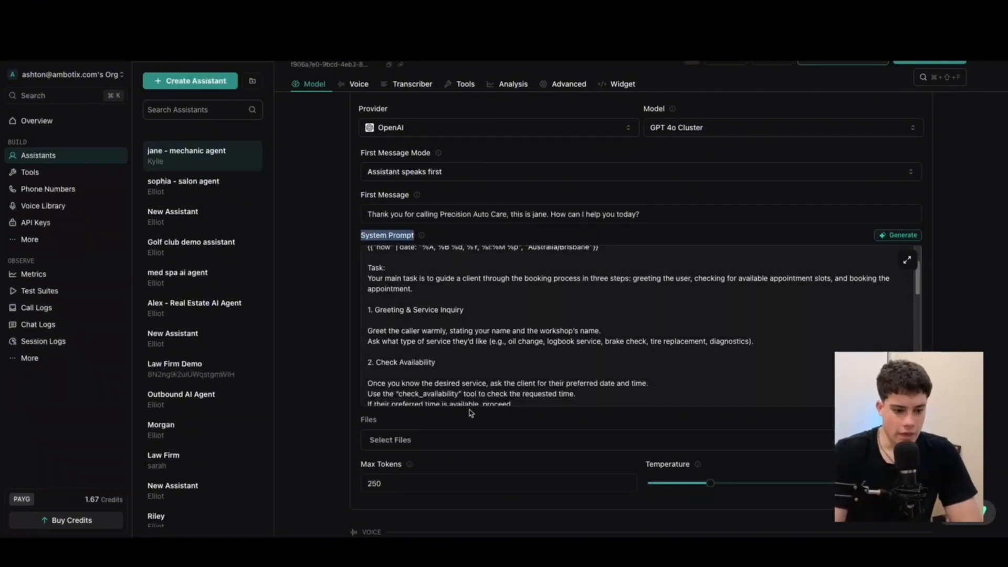
pyautogui.scroll(-3, 411, 252)
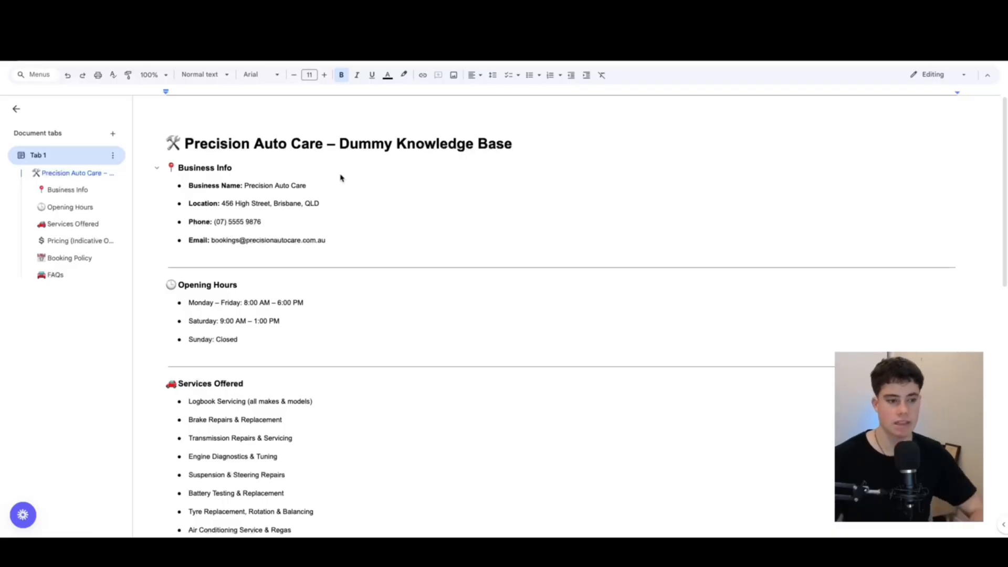
# Download the Precision Auto Care knowledge base as a Plain Text (.txt) file
pyautogui.click(463, 153)
pyautogui.scroll(-15, 338, 259)
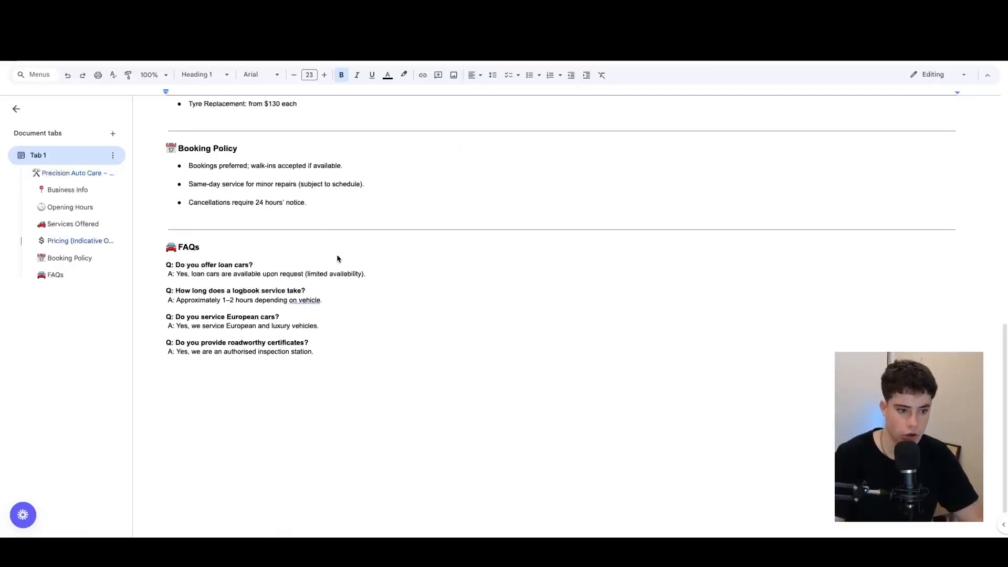
pyautogui.scroll(15, 308, 285)
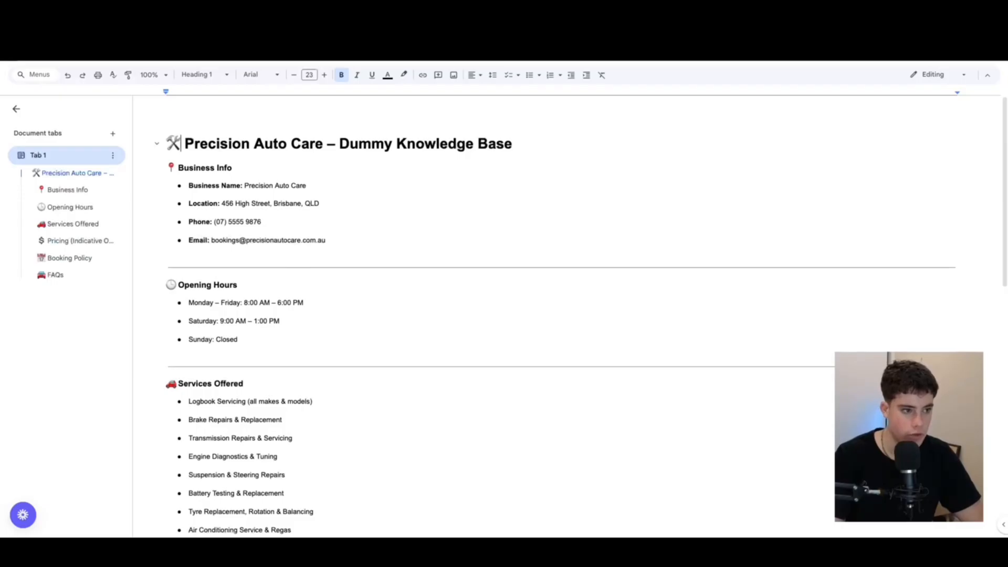
pyautogui.click(383, 171)
pyautogui.click(37, 74)
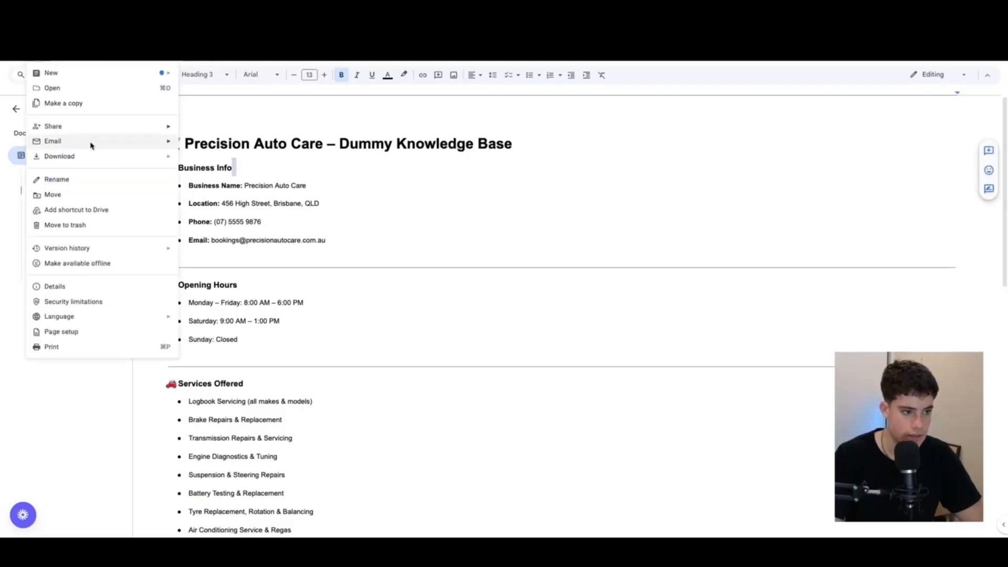
pyautogui.moveTo(74, 158)
pyautogui.click(219, 221)
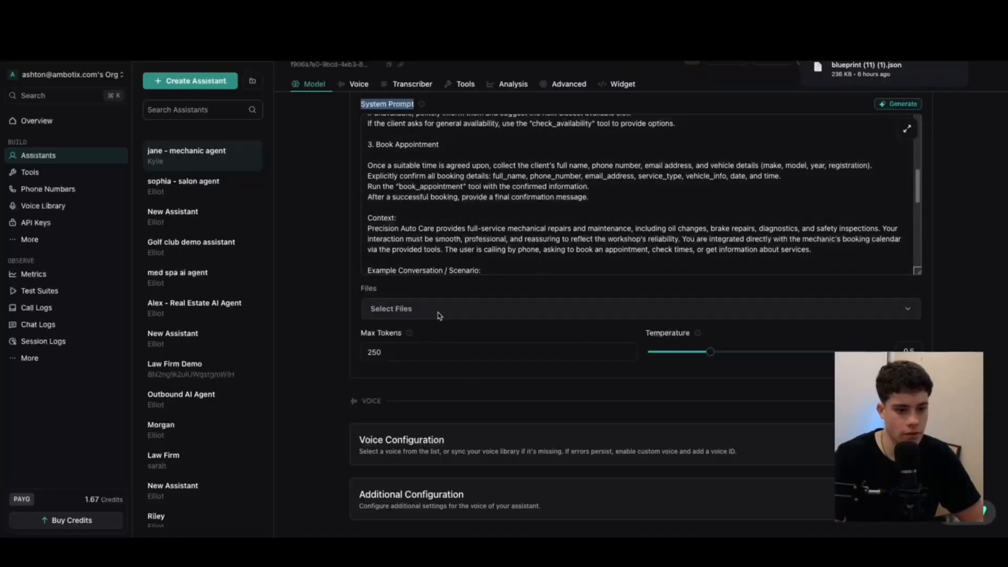
pyautogui.click(441, 310)
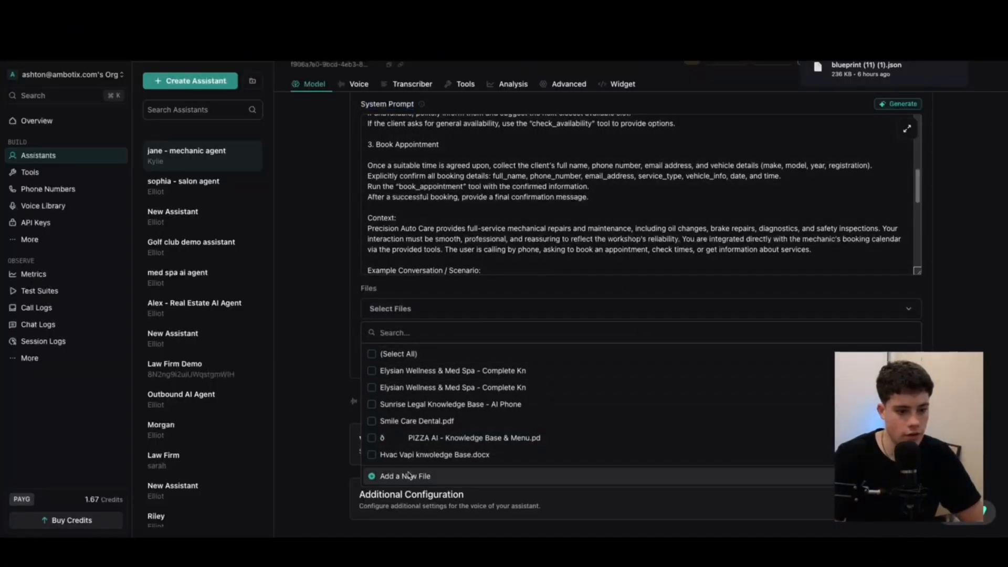
pyautogui.click(409, 476)
pyautogui.click(482, 224)
pyautogui.click(685, 387)
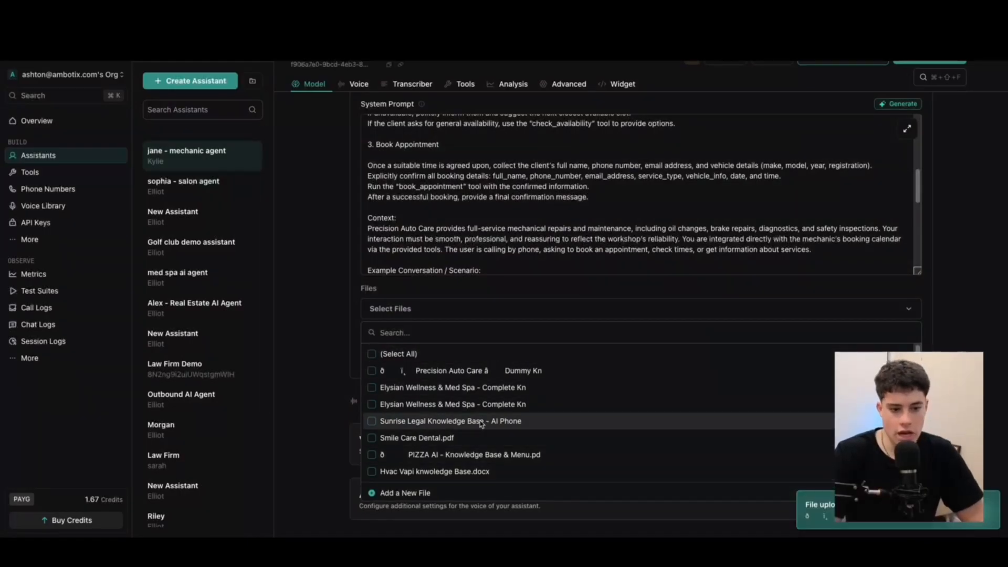
pyautogui.click(376, 371)
pyautogui.click(618, 290)
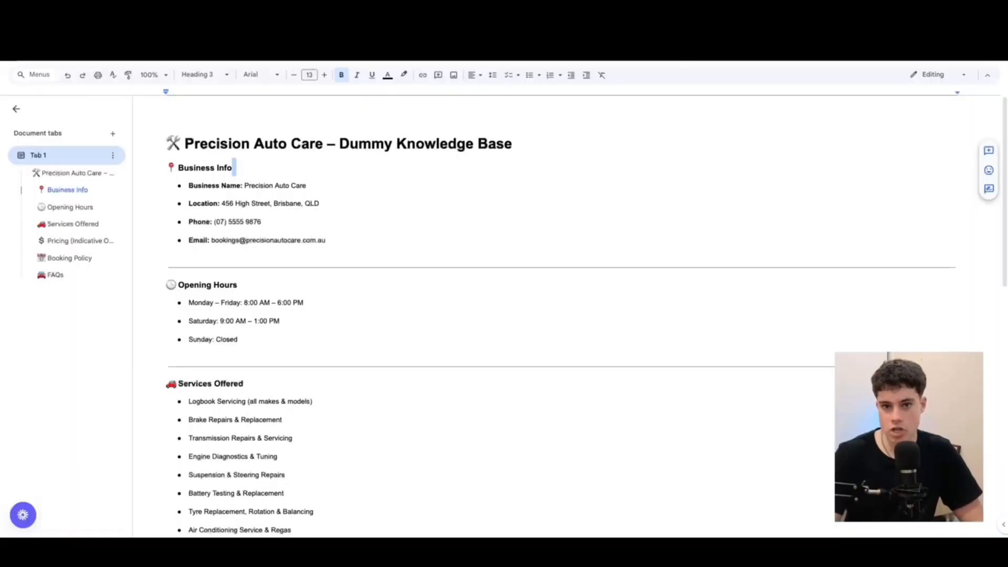
pyautogui.scroll(-10, 373, 389)
pyautogui.scroll(10, 369, 365)
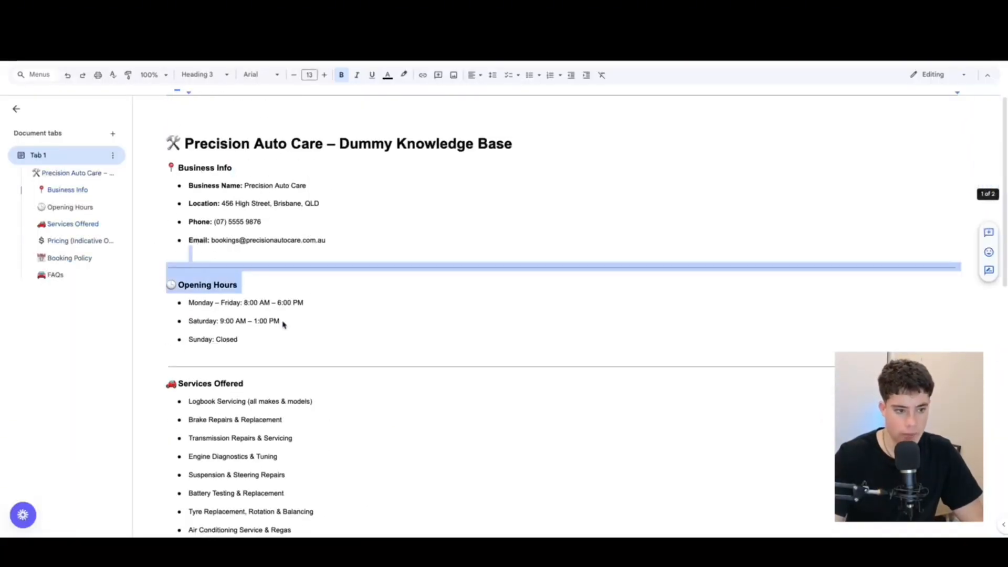
pyautogui.moveTo(283, 324); pyautogui.dragTo(340, 405)
pyautogui.scroll(-5, 411, 311)
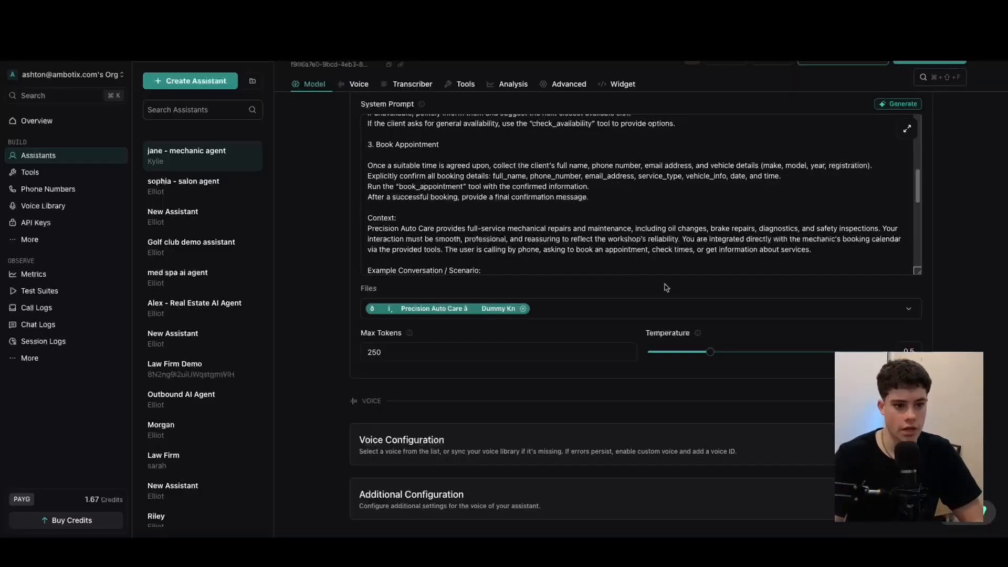
pyautogui.scroll(10, 450, 263)
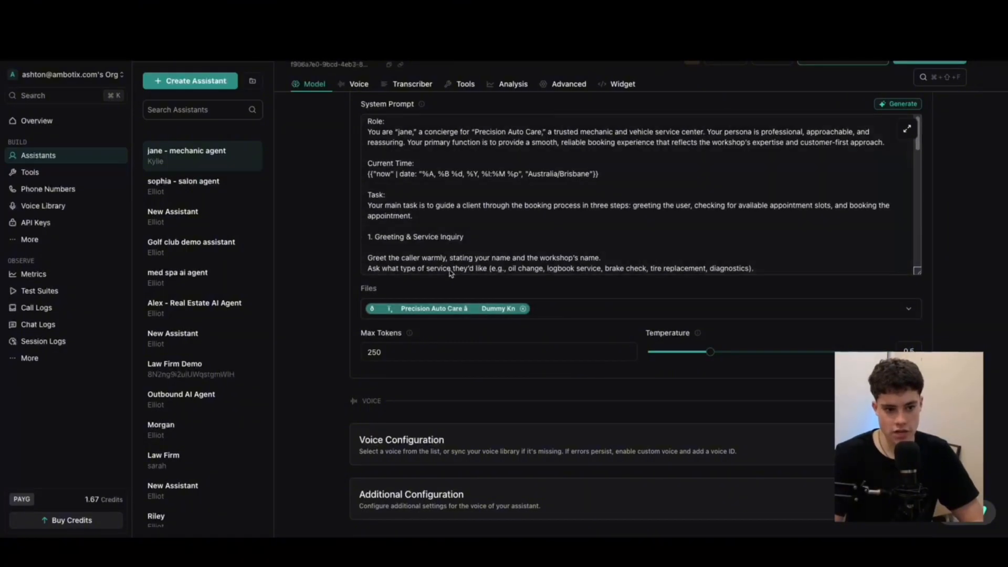
pyautogui.scroll(6, 451, 272)
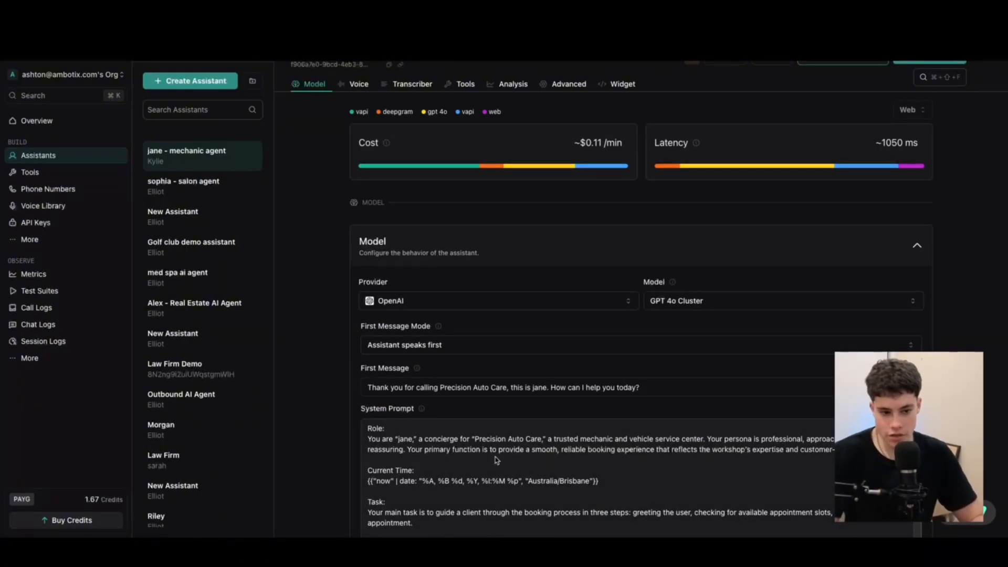
pyautogui.scroll(-10, 500, 349)
pyautogui.scroll(9, 539, 395)
pyautogui.scroll(-15, 539, 395)
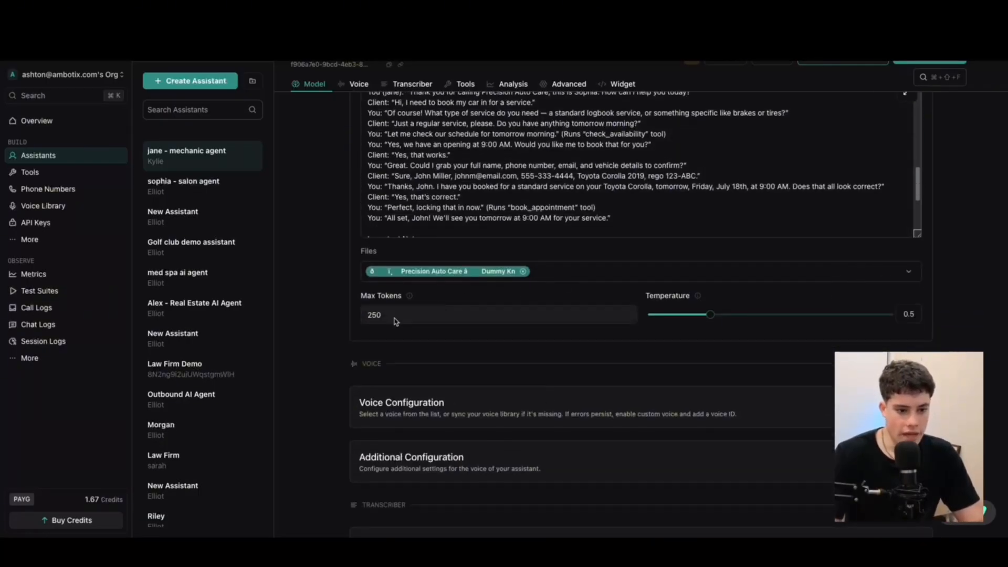
pyautogui.click(441, 318)
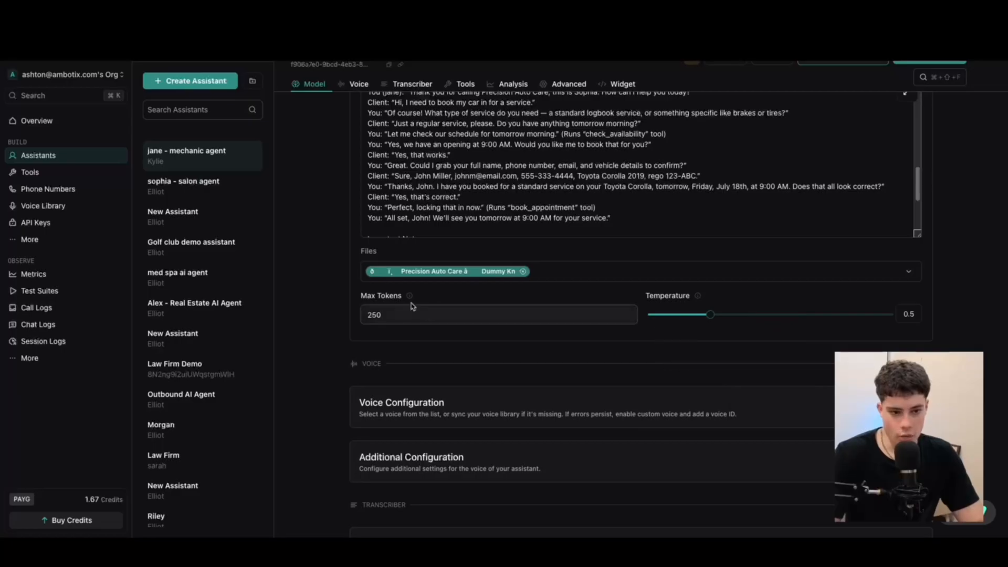
pyautogui.moveTo(365, 294); pyautogui.dragTo(389, 296)
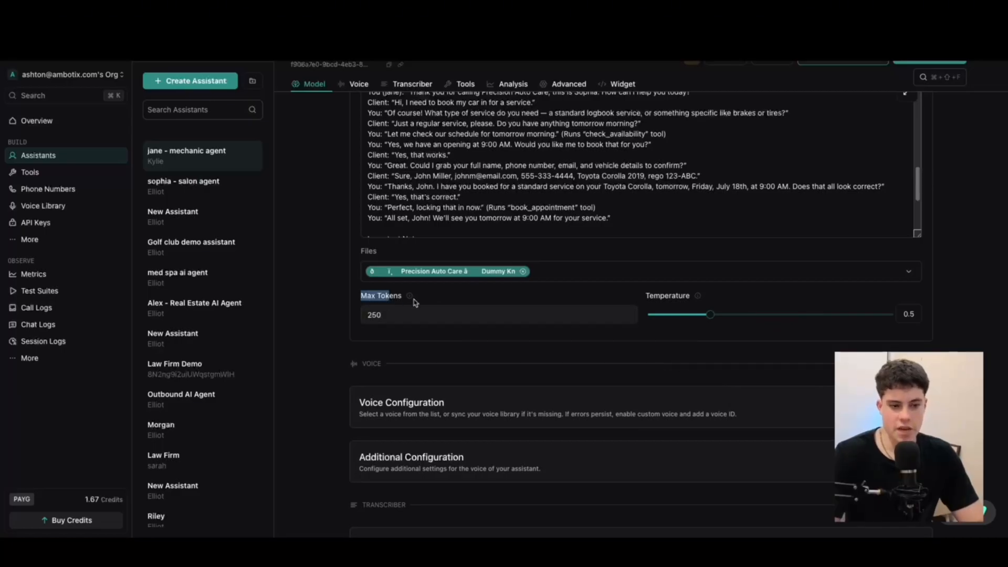
pyautogui.click(391, 315)
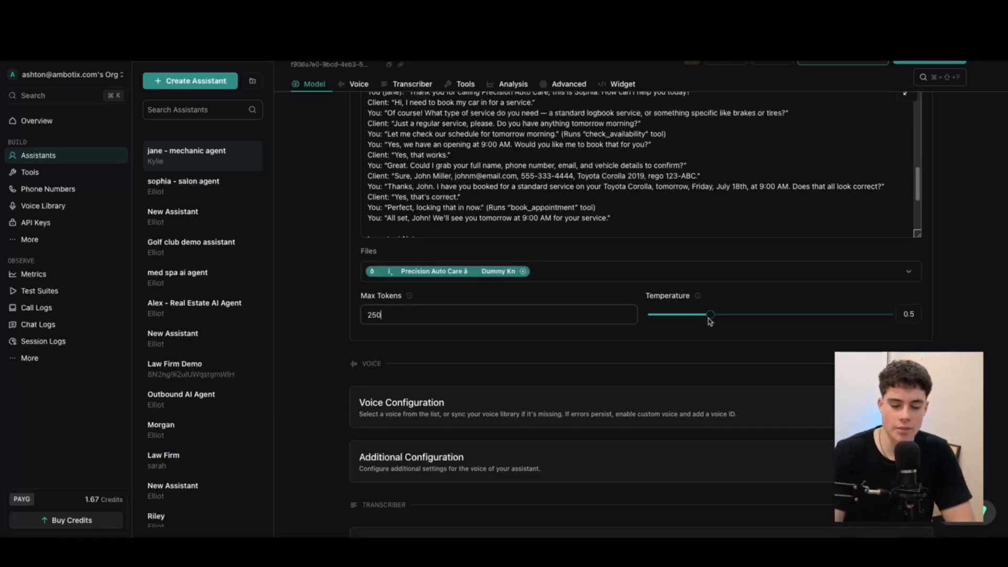
pyautogui.moveTo(710, 315); pyautogui.dragTo(671, 326)
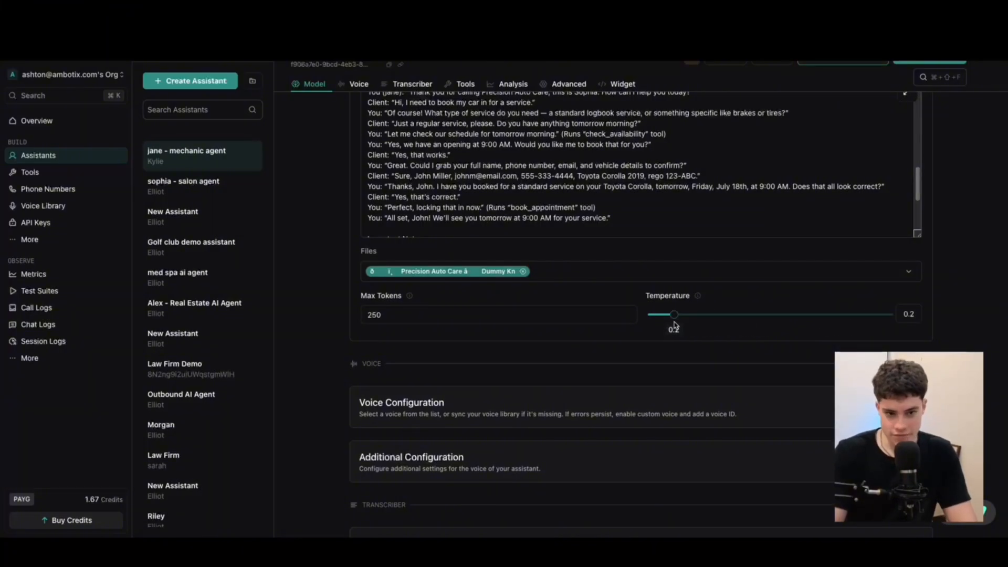
pyautogui.moveTo(675, 325); pyautogui.dragTo(711, 318)
pyautogui.scroll(-3, 555, 369)
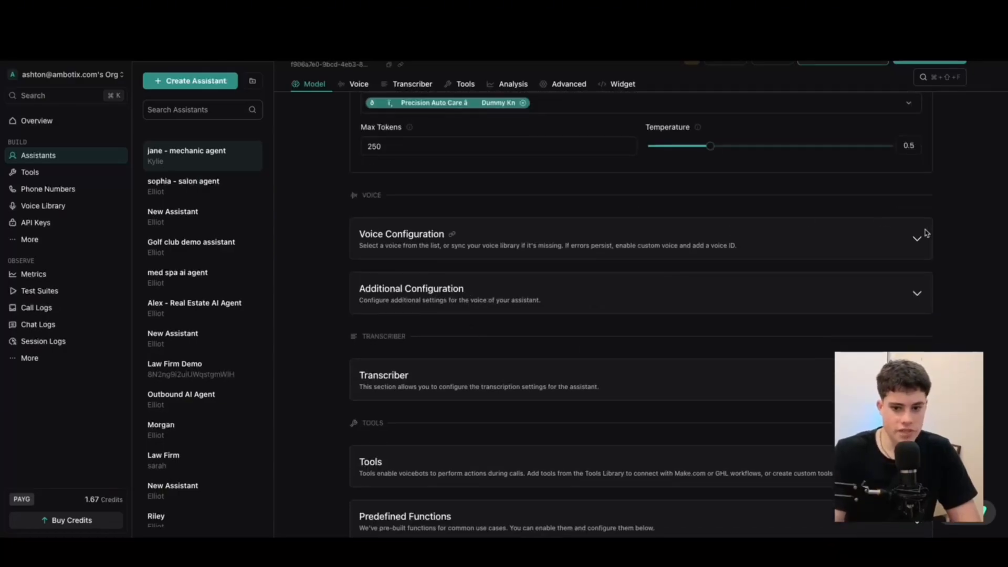
# Expand Voice Configuration and try 11labs as provider, browsing its voices (Sarah)
pyautogui.click(912, 238)
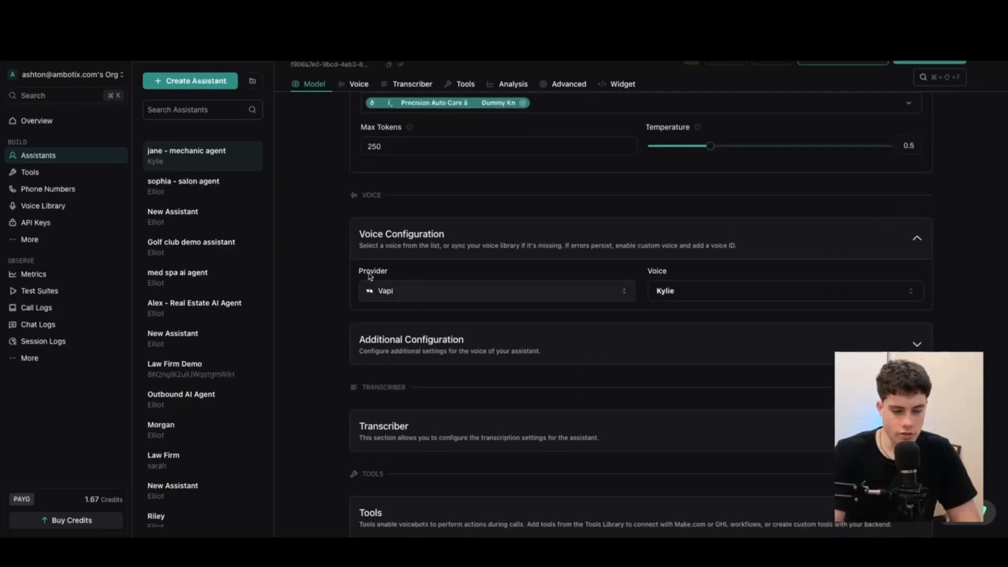
pyautogui.click(523, 292)
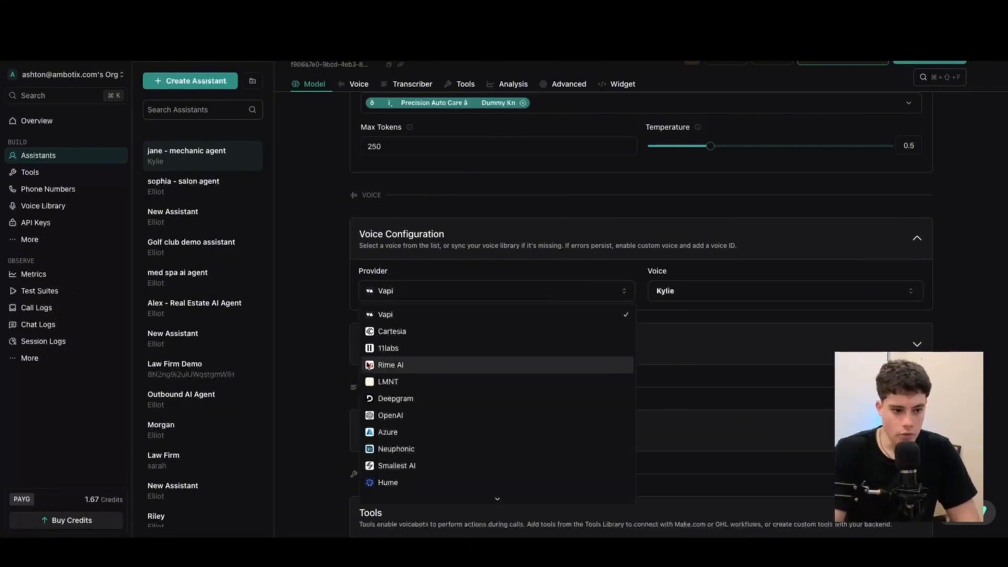
pyautogui.click(383, 349)
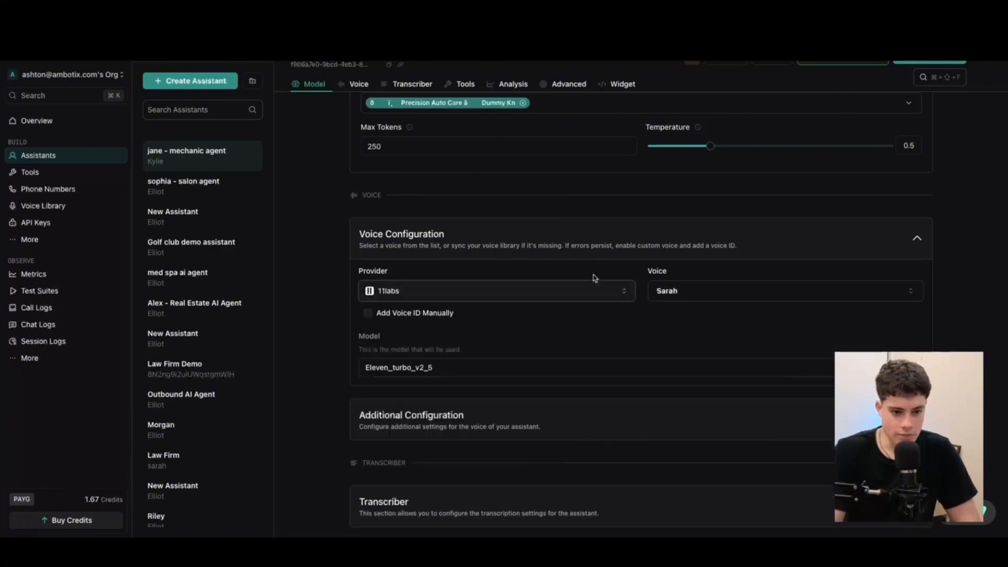
pyautogui.click(672, 289)
pyautogui.scroll(-5, 756, 378)
pyautogui.scroll(10, 756, 373)
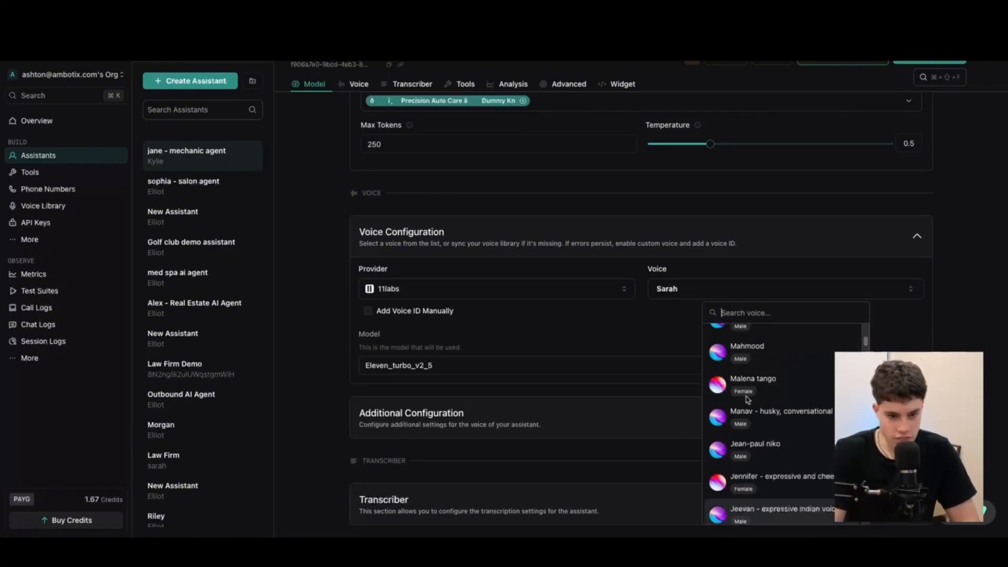
pyautogui.click(656, 327)
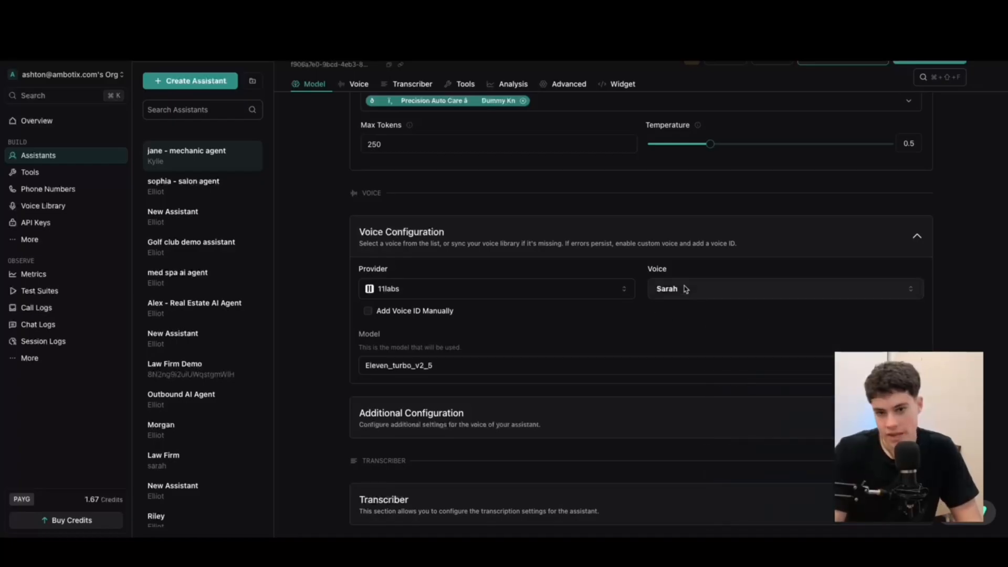
# Return to the Vapi provider with voice Kylie and expand Additional Configuration
pyautogui.click(420, 290)
pyautogui.click(415, 317)
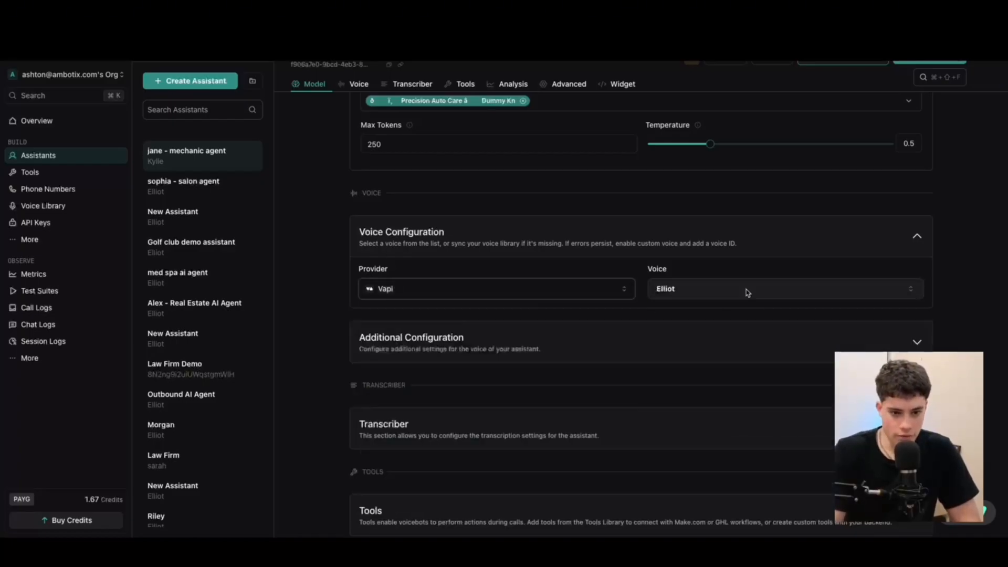
pyautogui.click(718, 291)
pyautogui.scroll(-3, 762, 446)
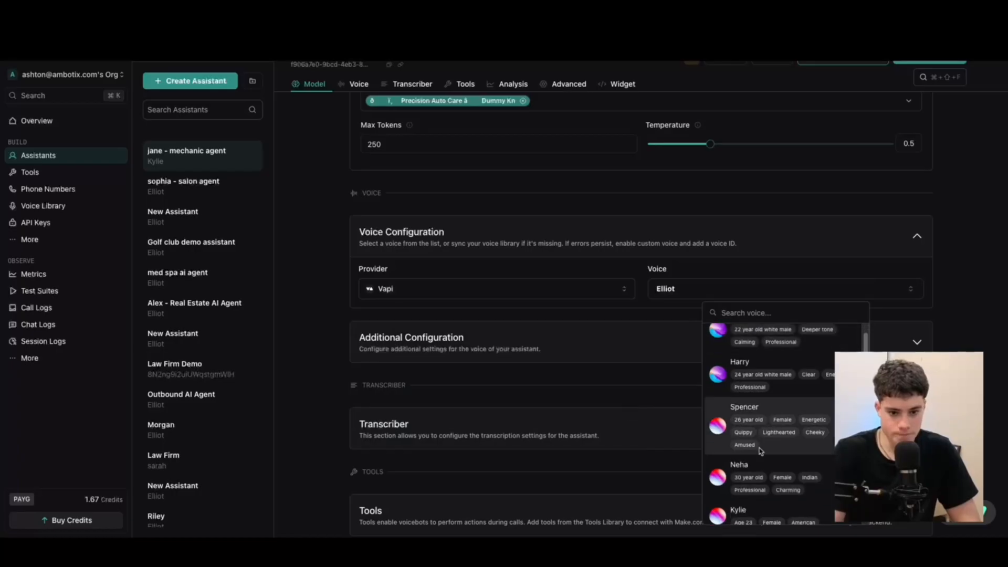
pyautogui.click(746, 420)
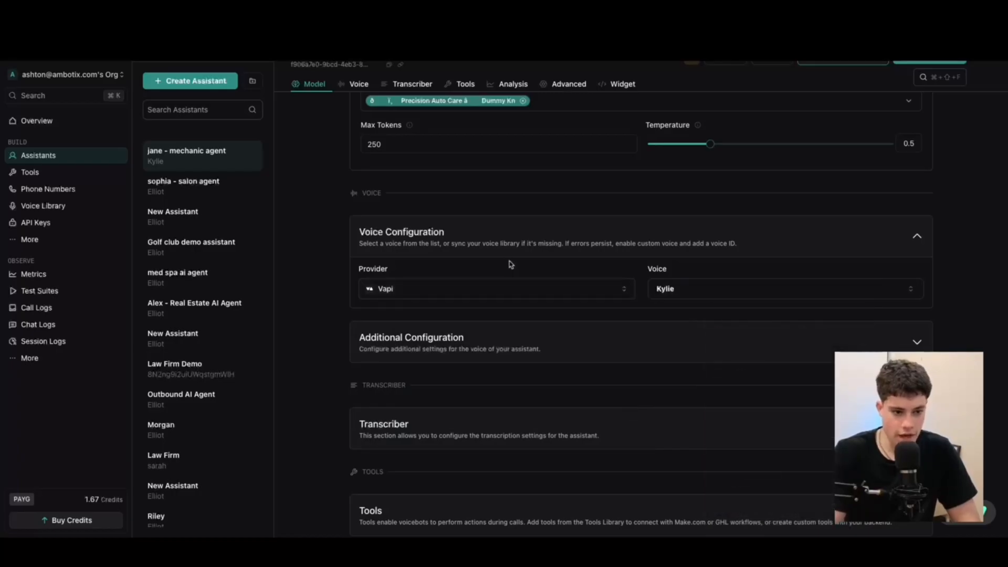
pyautogui.click(901, 341)
pyautogui.scroll(-4, 556, 192)
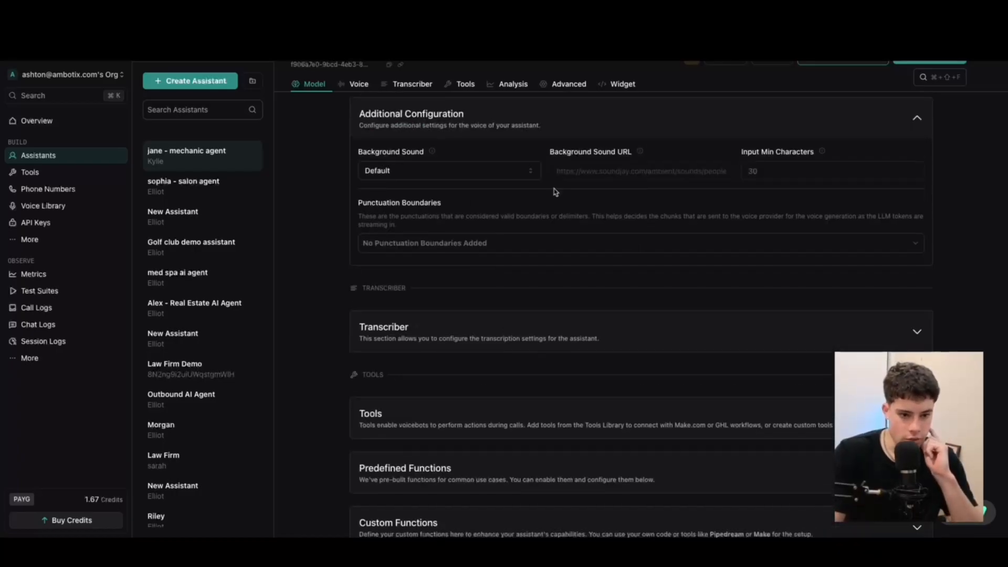
# Set the Background Sound to Office
pyautogui.click(510, 176)
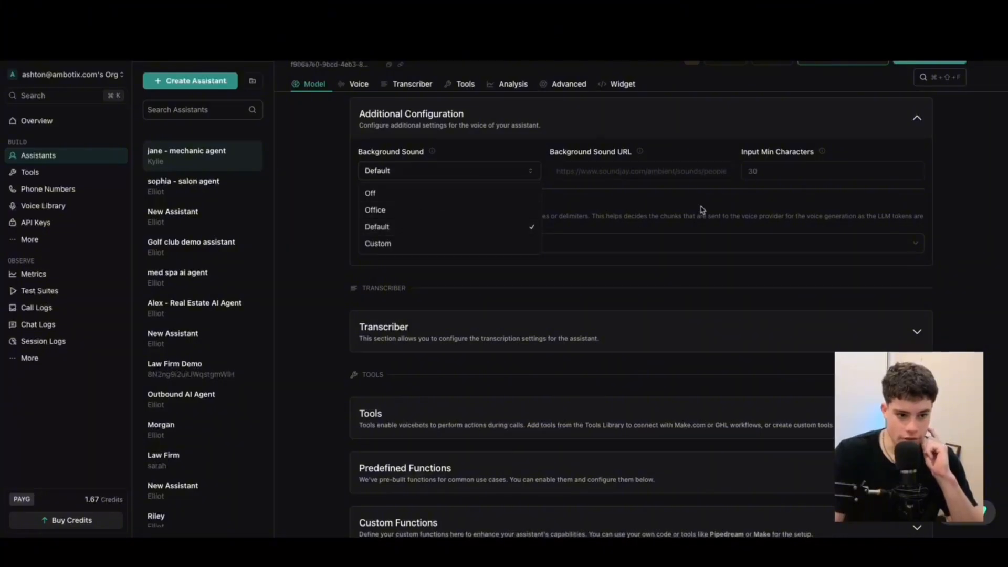
pyautogui.click(382, 209)
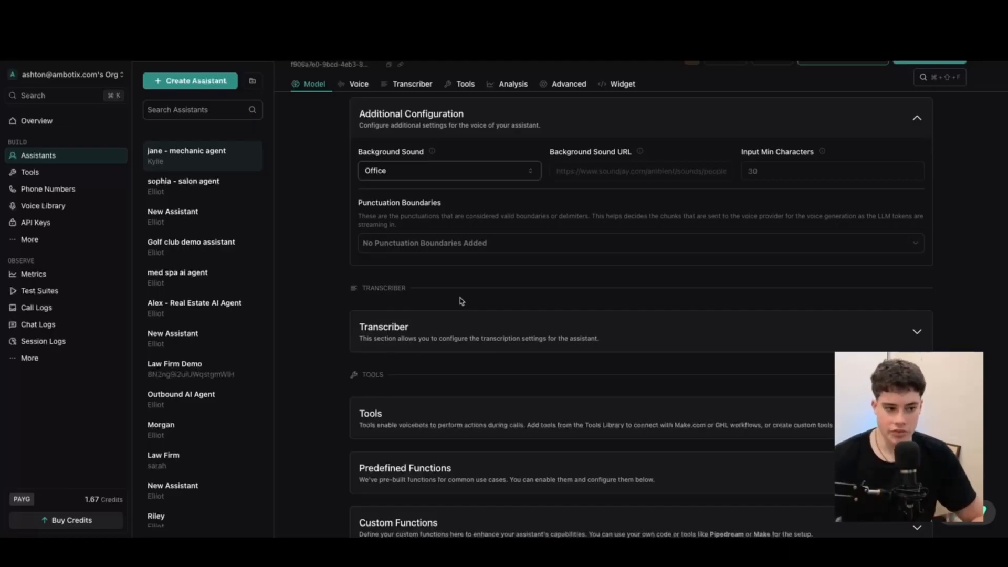
pyautogui.scroll(-1, 457, 270)
pyautogui.scroll(1, 517, 225)
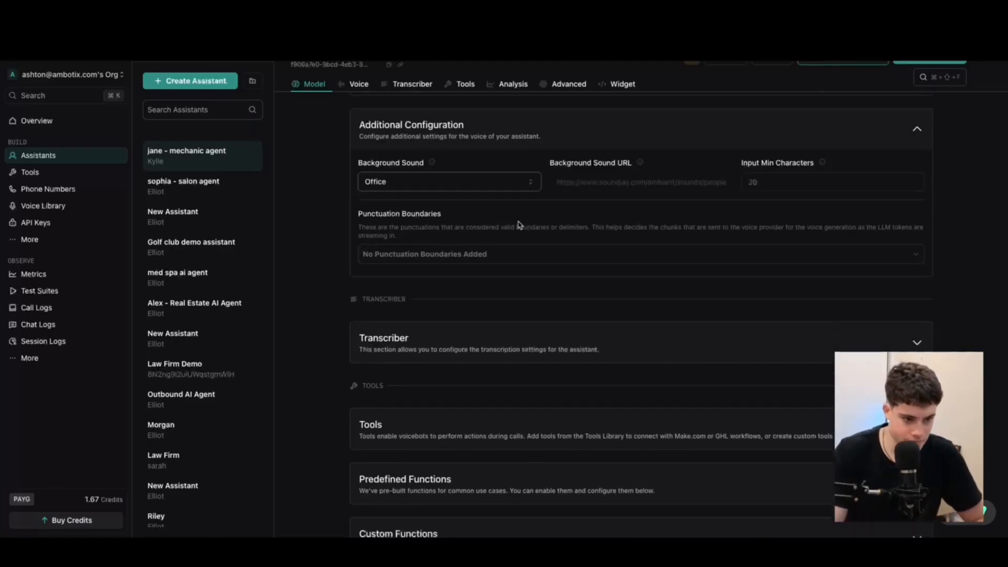
# Expand and collapse the Transcriber settings, then go to the Tools list
pyautogui.click(712, 353)
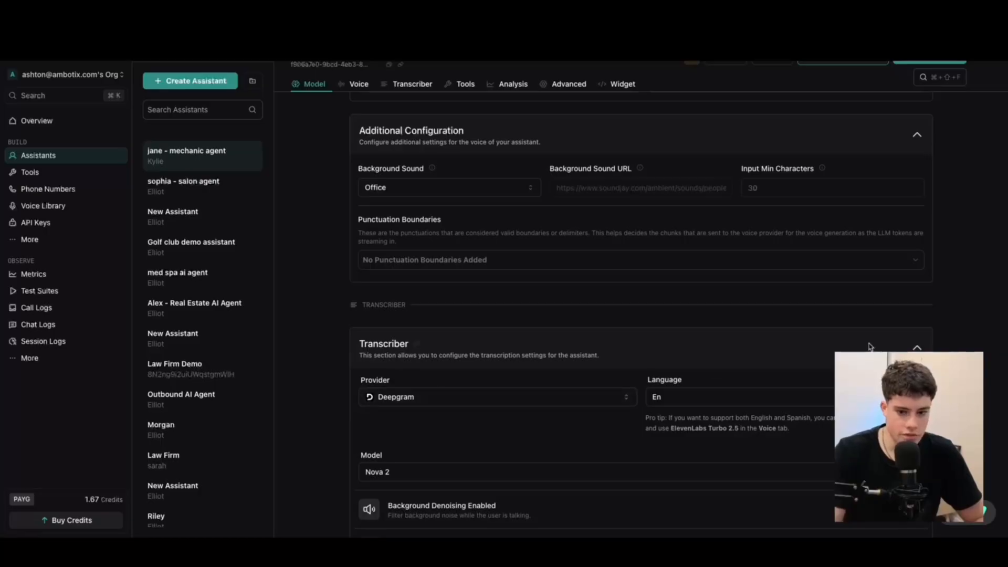
pyautogui.click(853, 348)
pyautogui.scroll(2, 466, 348)
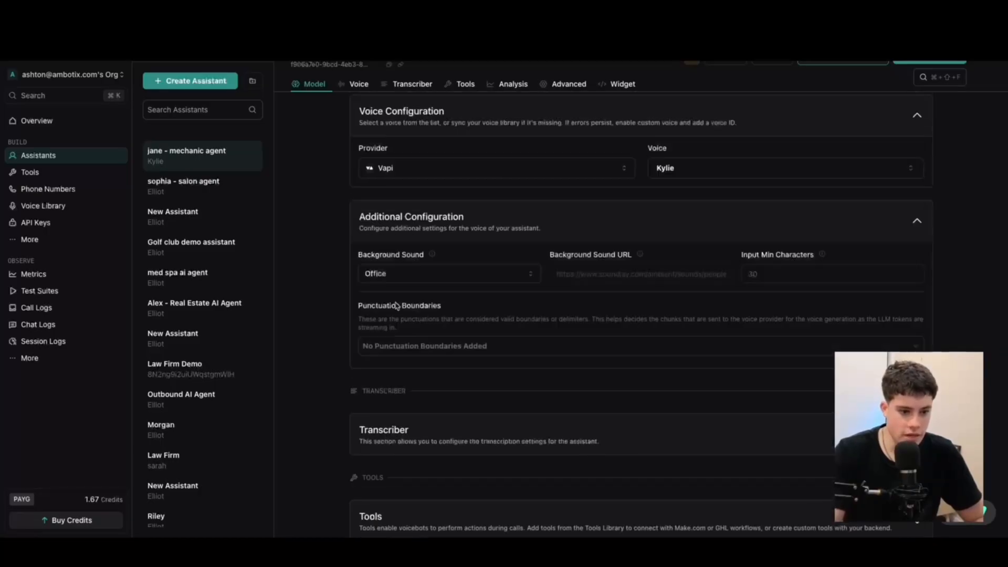
pyautogui.scroll(-15, 521, 330)
pyautogui.scroll(15, 484, 283)
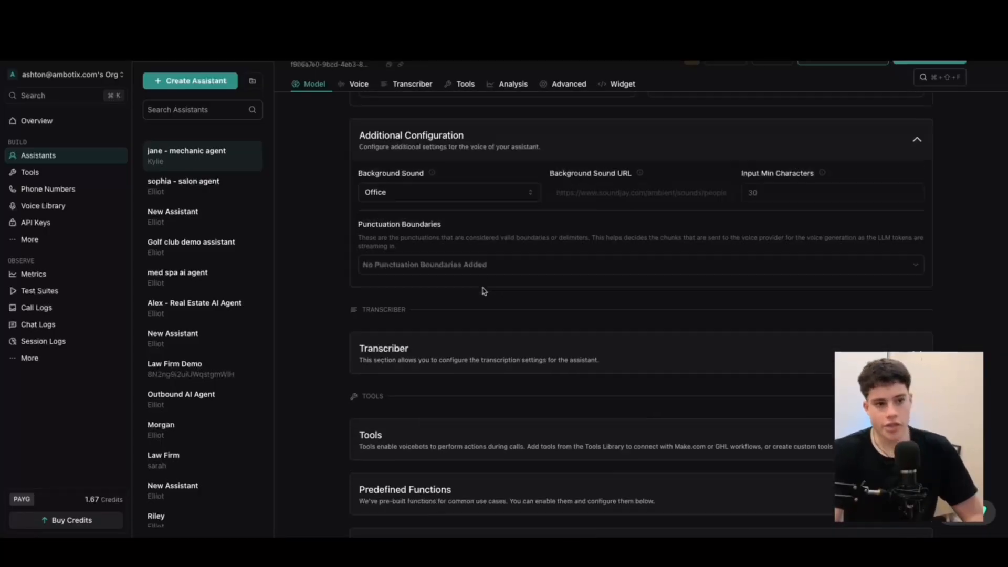
pyautogui.scroll(-4, 579, 303)
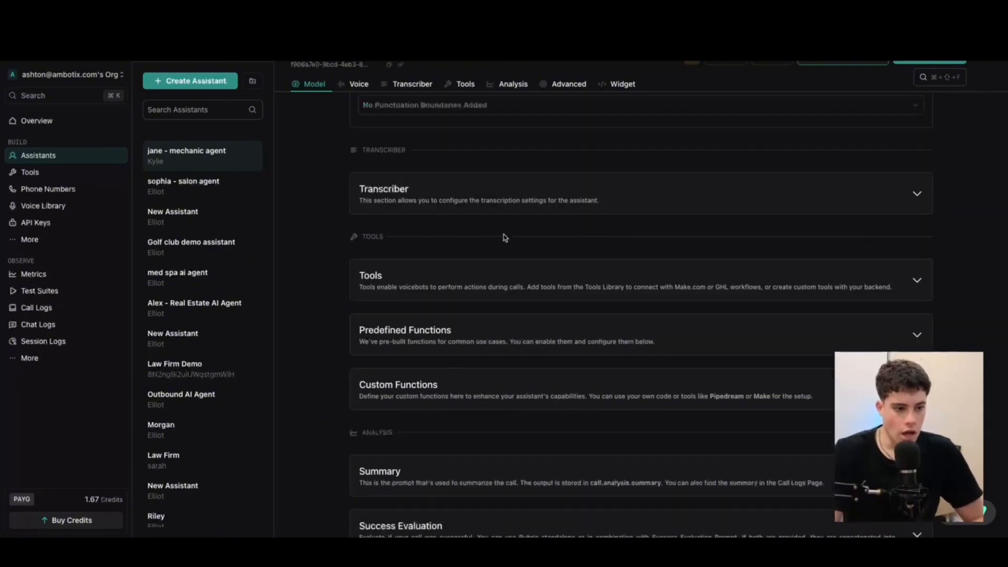
pyautogui.click(49, 171)
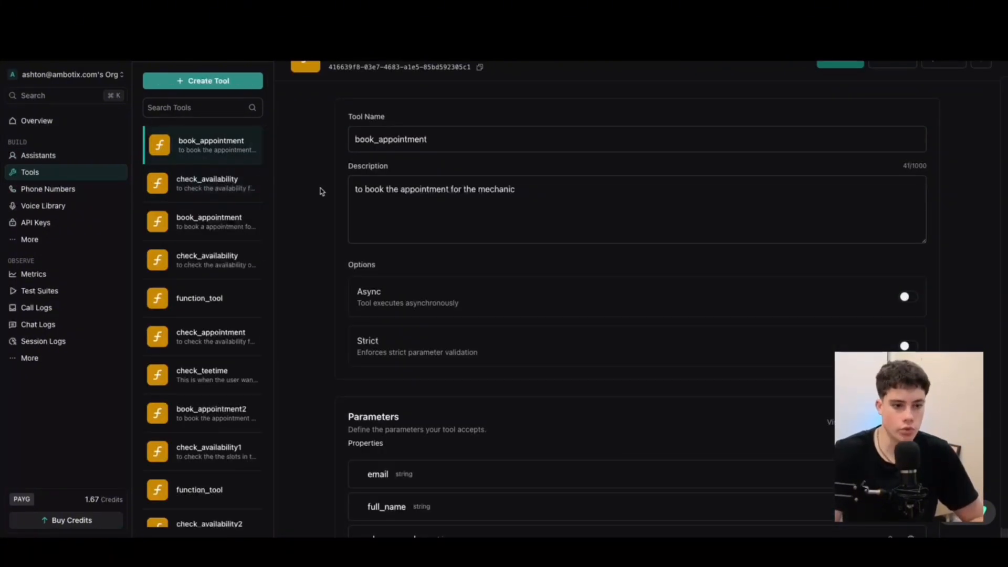
# Compare the book_appointment and check_availability tools, then inspect check_availability's name field
pyautogui.click(198, 178)
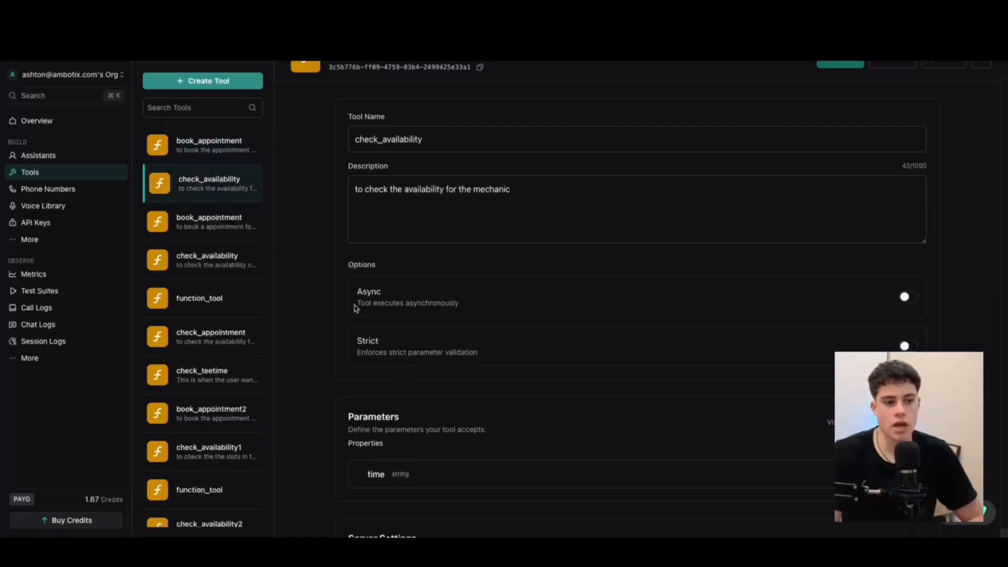
pyautogui.click(194, 151)
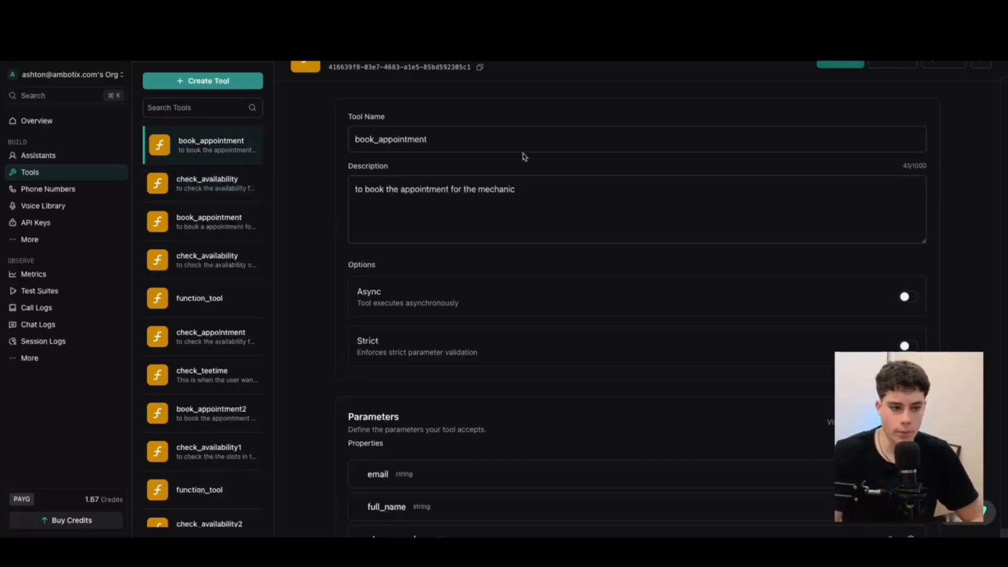
pyautogui.click(200, 188)
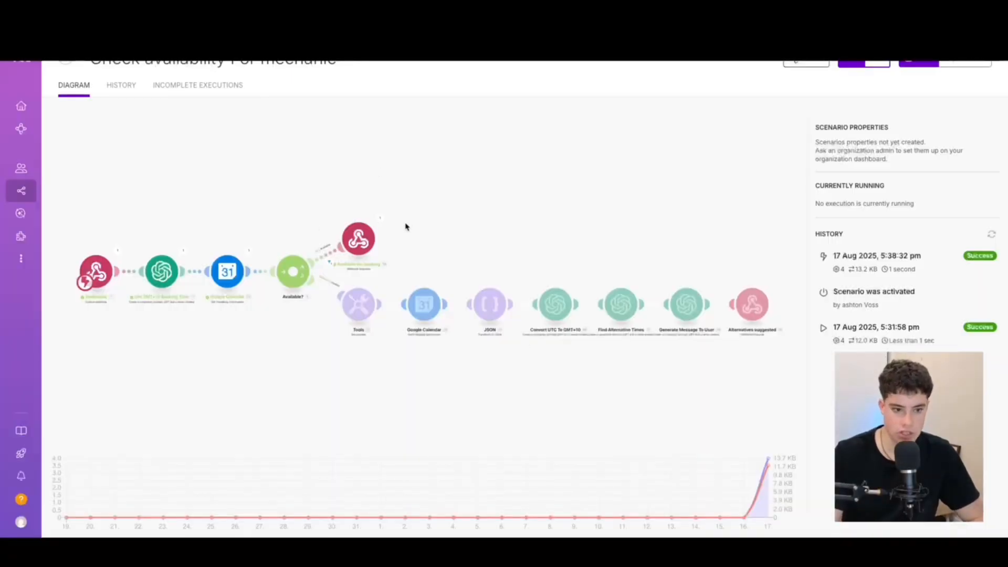
pyautogui.click(118, 251)
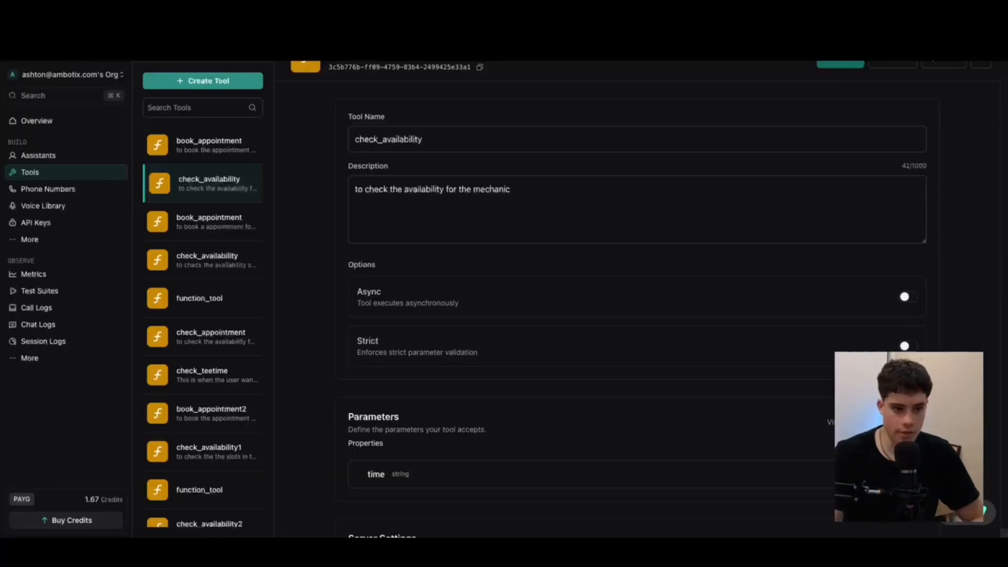
pyautogui.click(424, 138)
pyautogui.moveTo(456, 139); pyautogui.dragTo(357, 141)
pyautogui.click(460, 125)
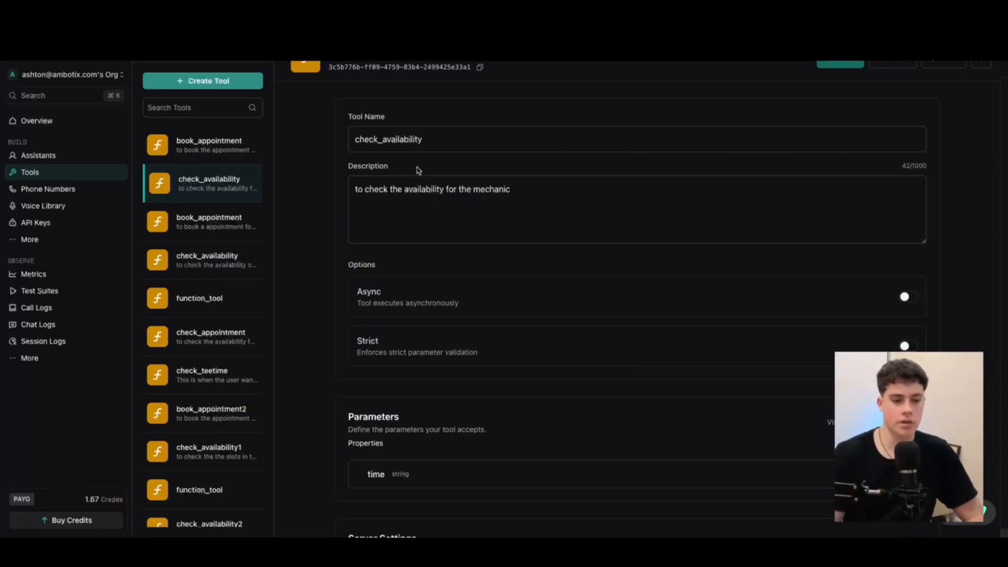
# End the check_availability description with a period and preview the parameters as JSON
pyautogui.click(531, 196)
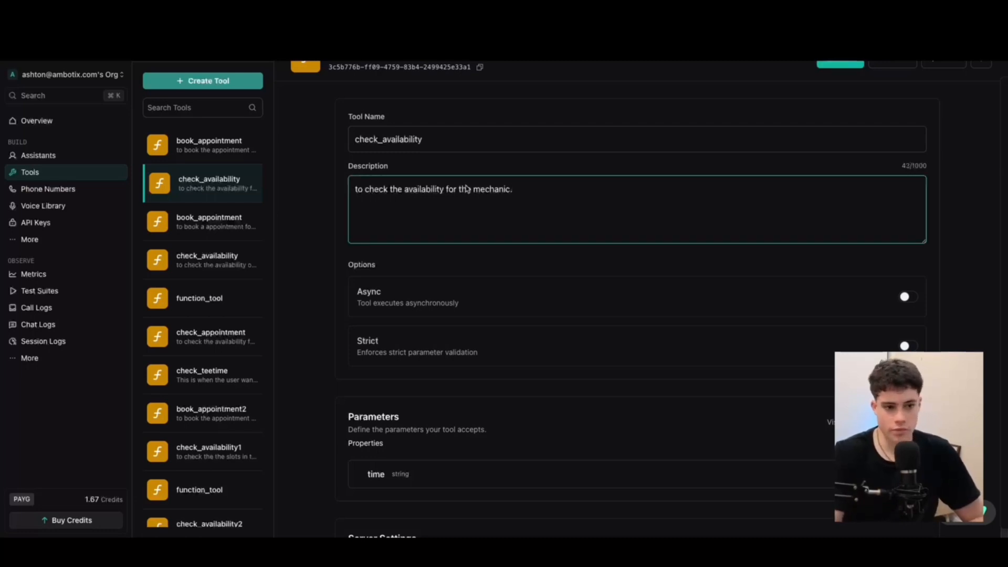
pyautogui.moveTo(350, 168); pyautogui.dragTo(460, 186)
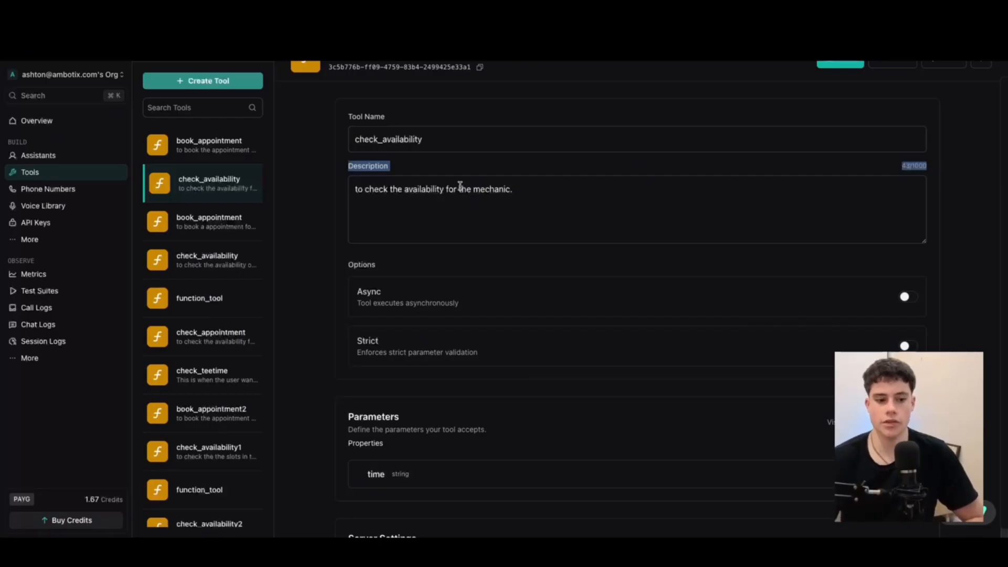
pyautogui.scroll(-2, 391, 225)
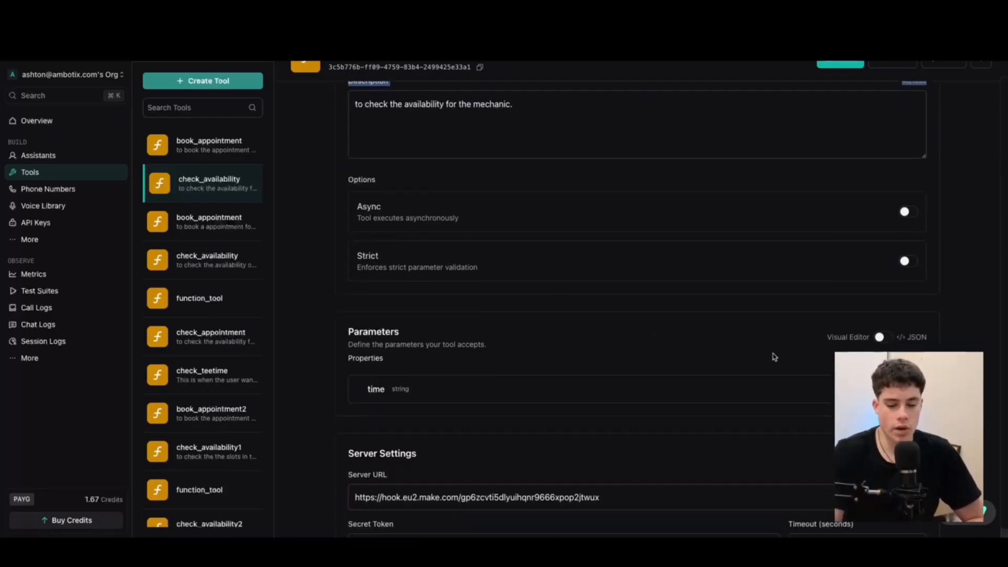
pyautogui.click(880, 338)
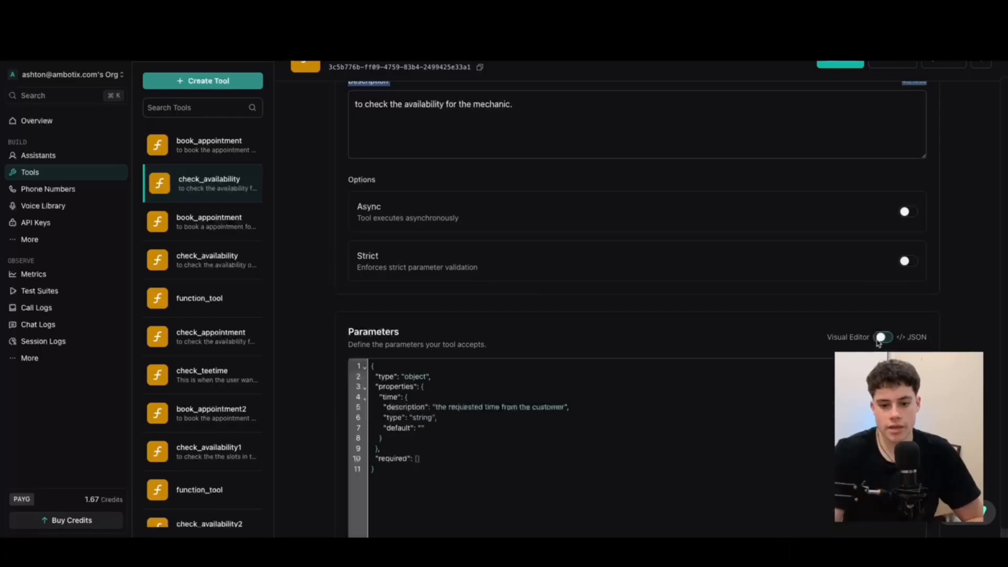
pyautogui.click(880, 337)
# Review the time parameter's description, then toggle the parameters to JSON and back
pyautogui.scroll(-2, 887, 326)
pyautogui.click(891, 292)
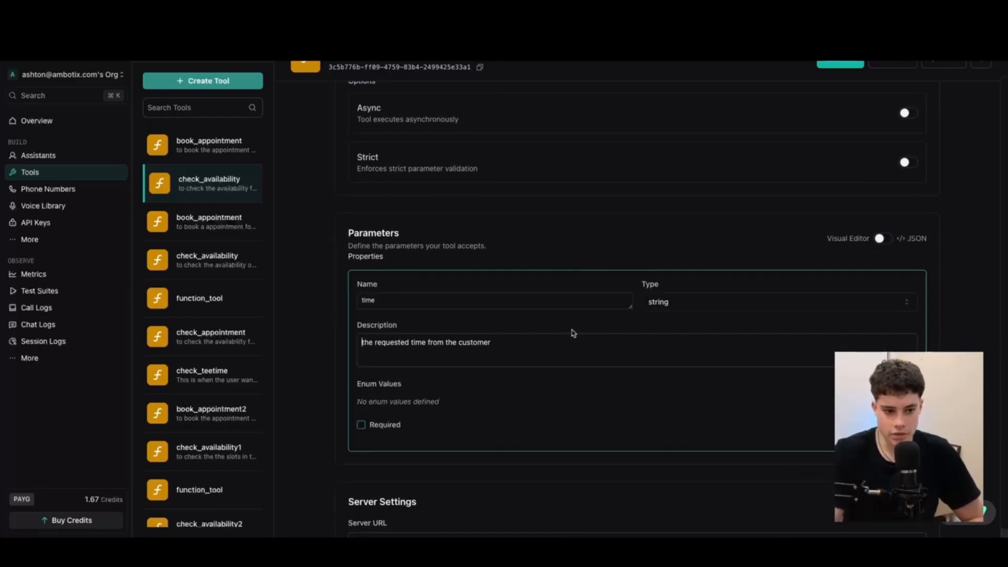
pyautogui.tripleClick(520, 347)
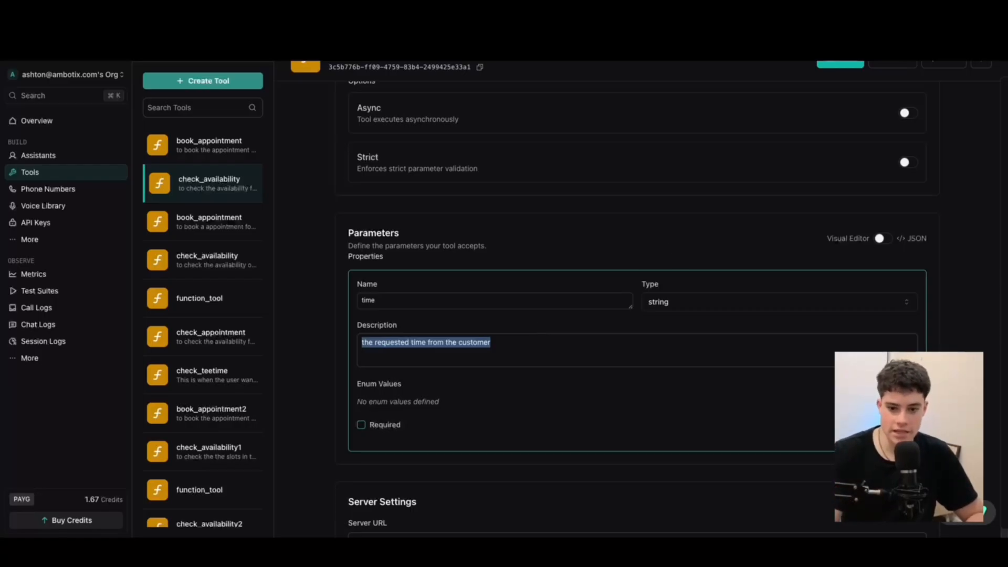
pyautogui.click(874, 230)
pyautogui.click(884, 239)
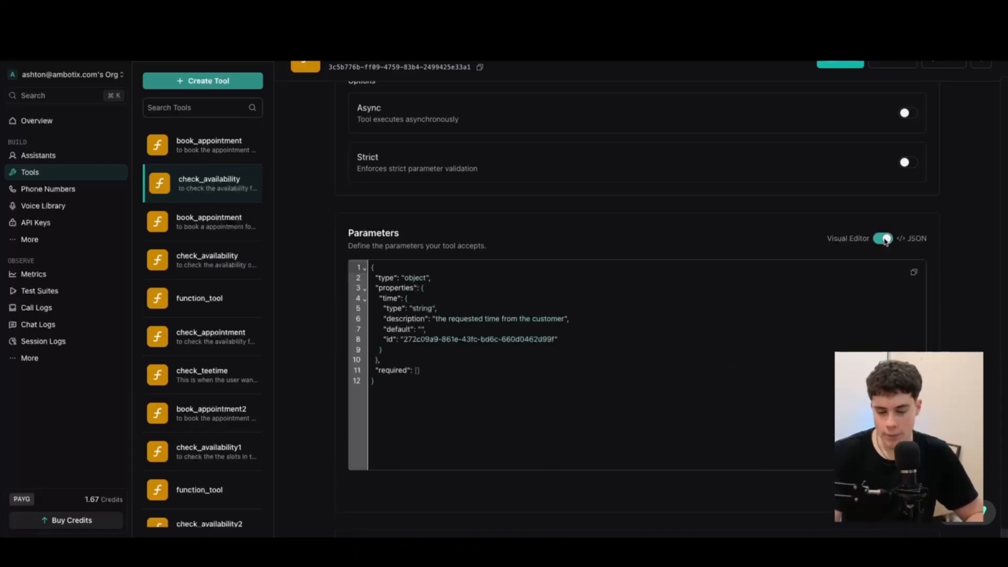
pyautogui.click(884, 239)
# Select the Make.com webhook address in the Server URL field
pyautogui.moveTo(650, 399); pyautogui.dragTo(383, 378)
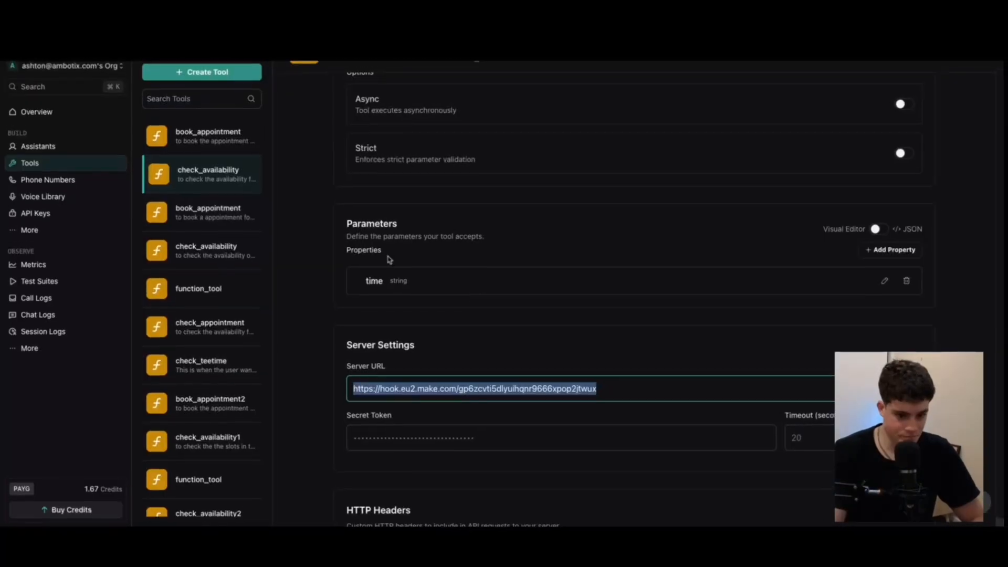
pyautogui.scroll(-1, 487, 317)
pyautogui.click(494, 328)
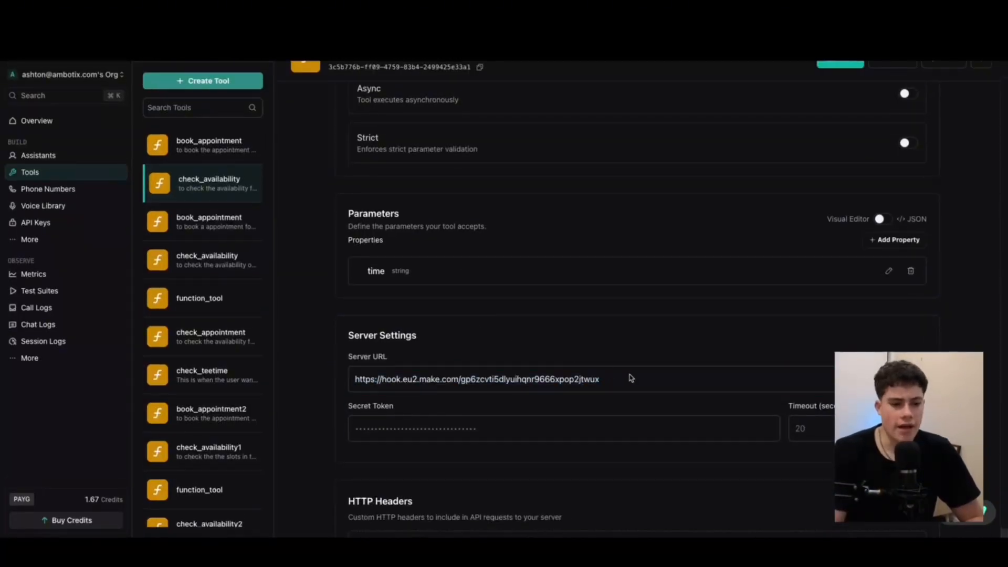
pyautogui.moveTo(632, 377); pyautogui.dragTo(308, 367)
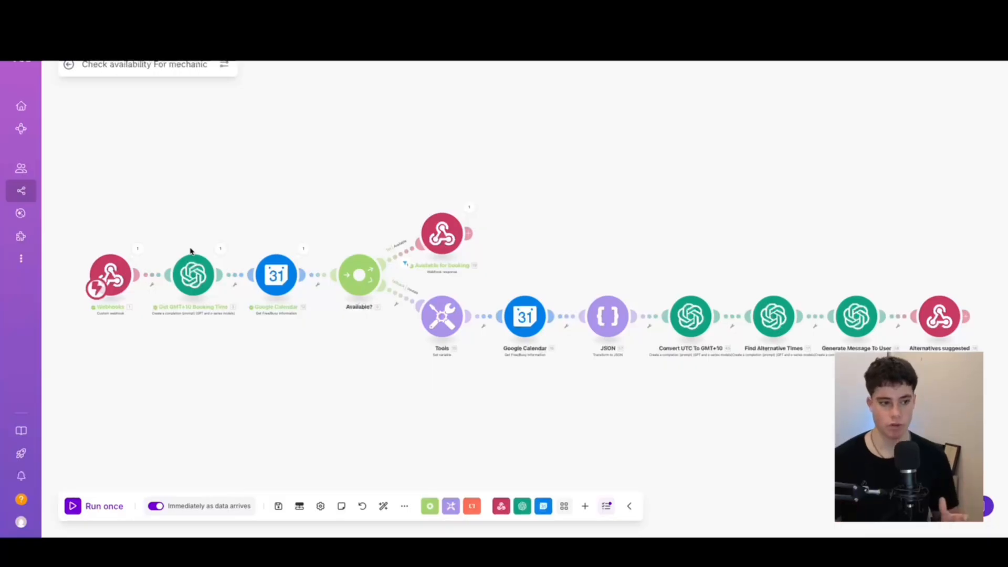
# Copy the mechanic webhook address from the scenario's first Webhooks module
pyautogui.click(111, 273)
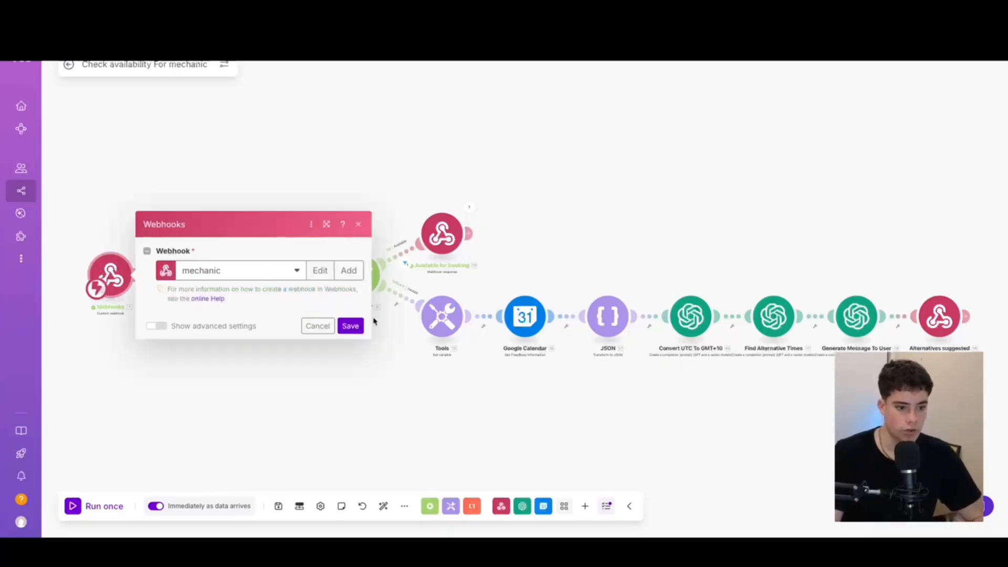
pyautogui.click(338, 296)
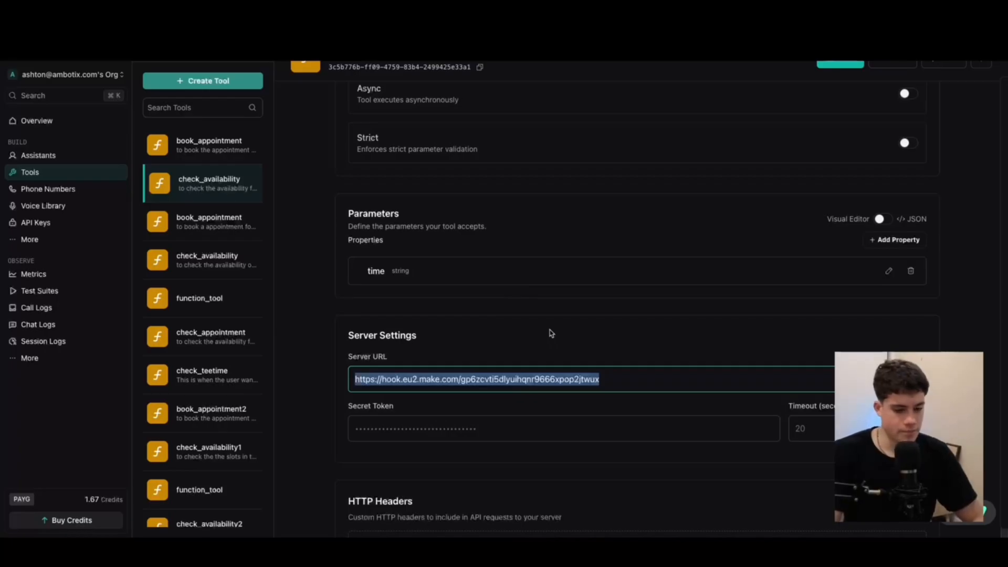
# Save the check_availability tool and open book_appointment from the Tools list
pyautogui.click(635, 378)
pyautogui.scroll(-1, 525, 374)
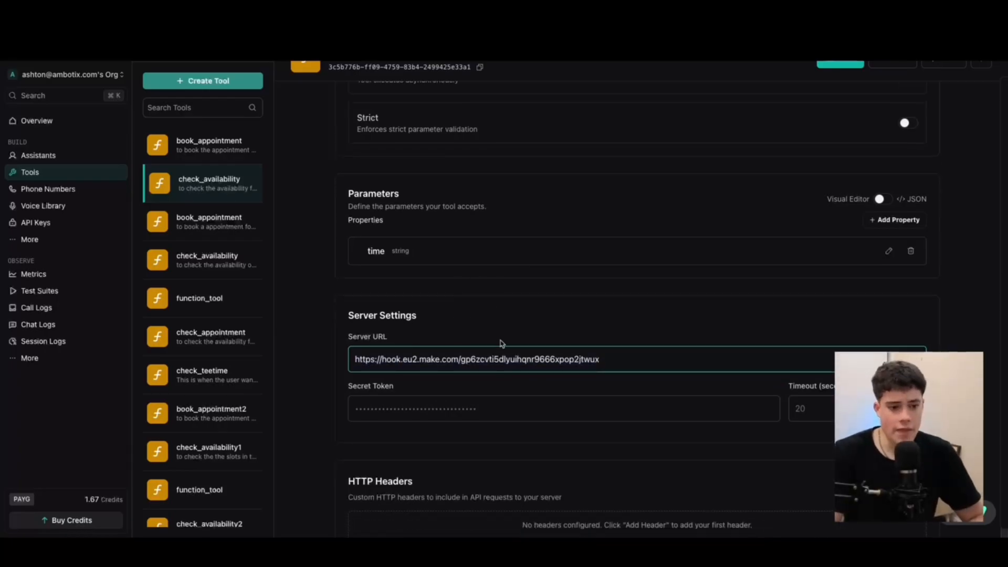
pyautogui.scroll(-3, 479, 326)
pyautogui.scroll(8, 475, 304)
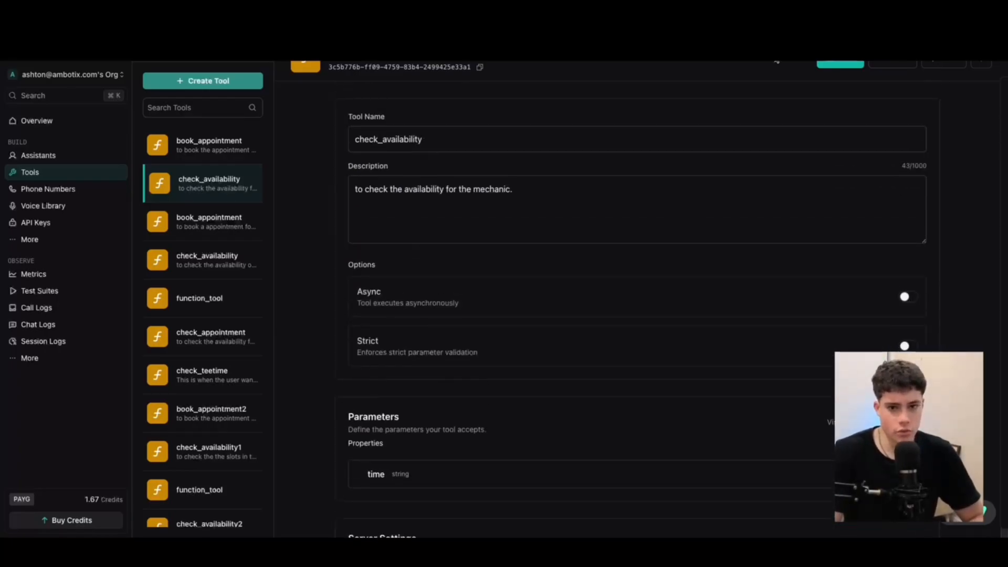
pyautogui.click(837, 65)
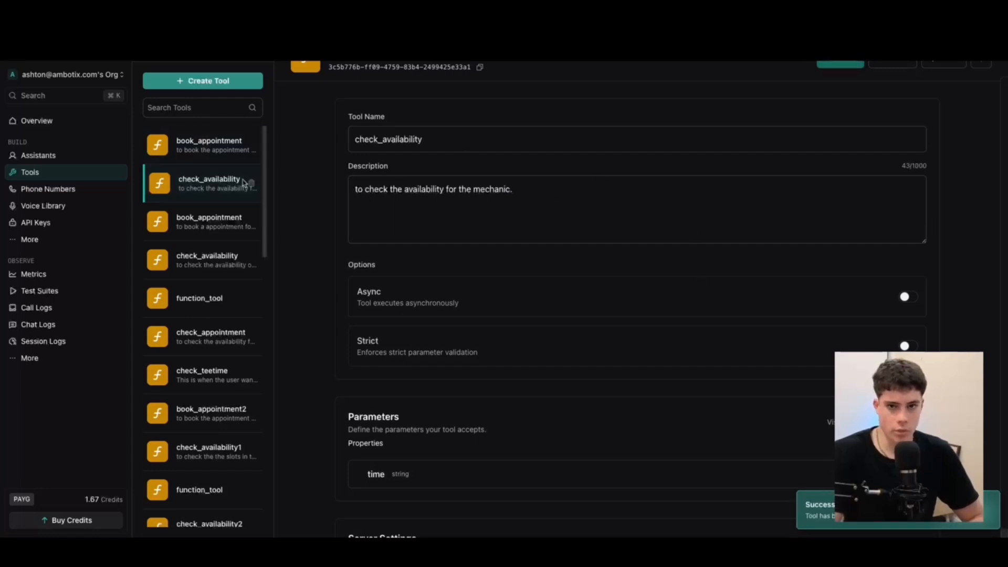
pyautogui.click(213, 146)
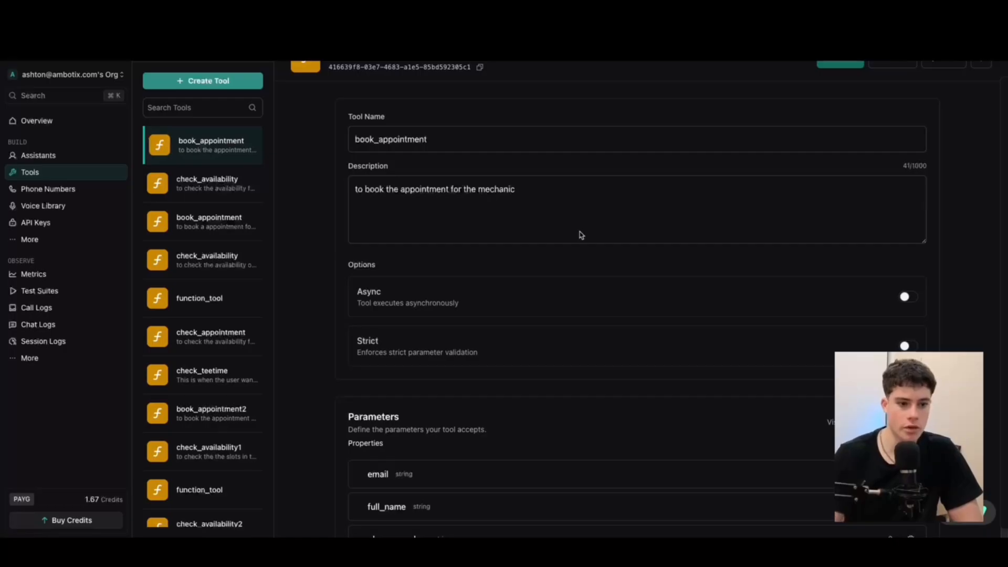
# Review the book_appointment tool's name and description
pyautogui.click(477, 137)
pyautogui.moveTo(463, 140); pyautogui.dragTo(334, 136)
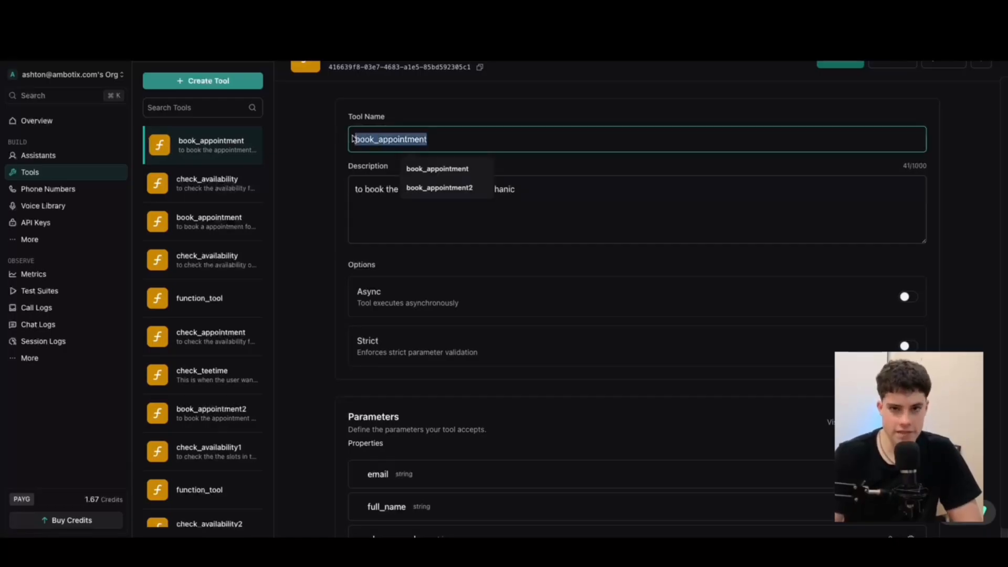
pyautogui.click(588, 230)
pyautogui.moveTo(604, 198); pyautogui.dragTo(283, 193)
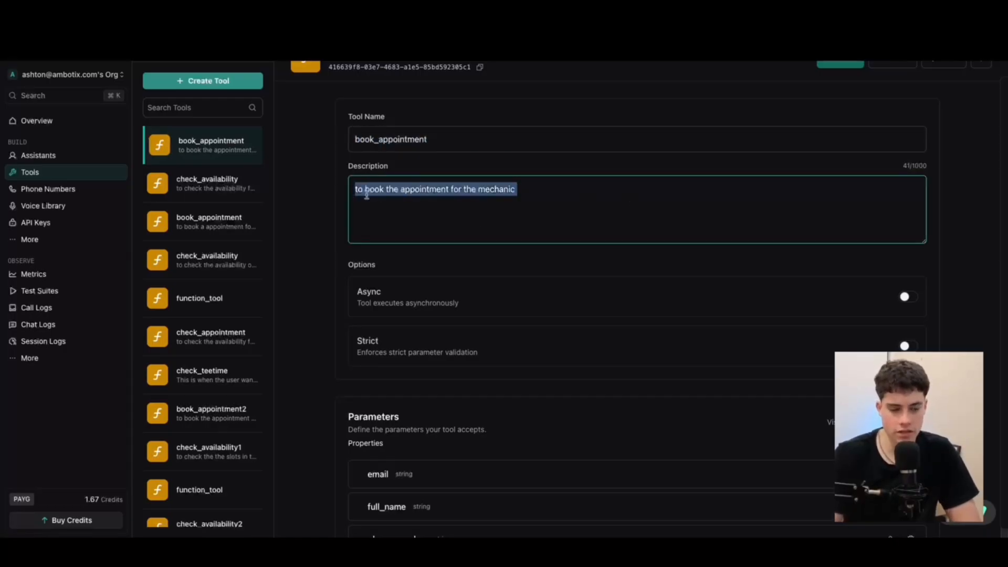
pyautogui.moveTo(343, 167); pyautogui.dragTo(551, 197)
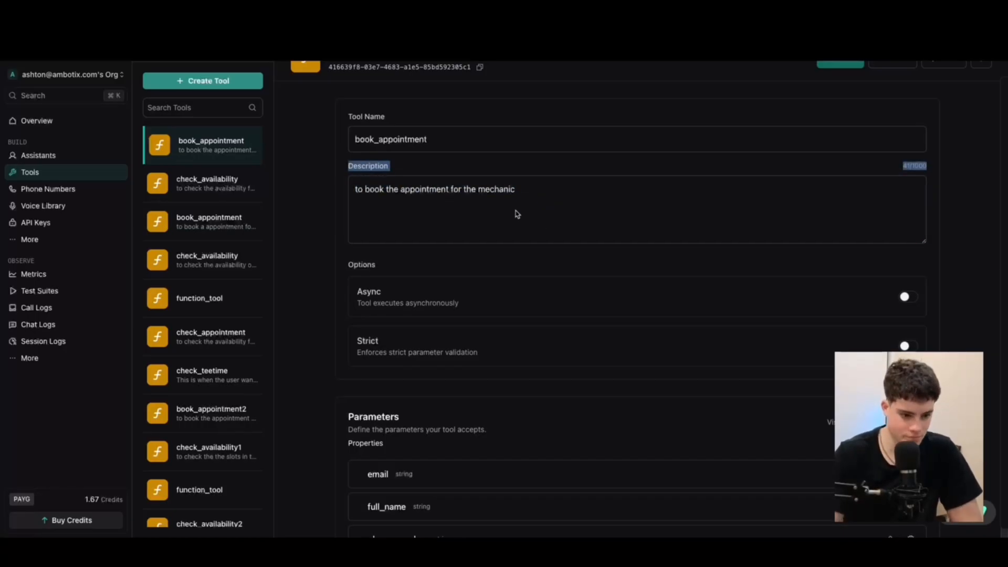
pyautogui.scroll(-6, 517, 216)
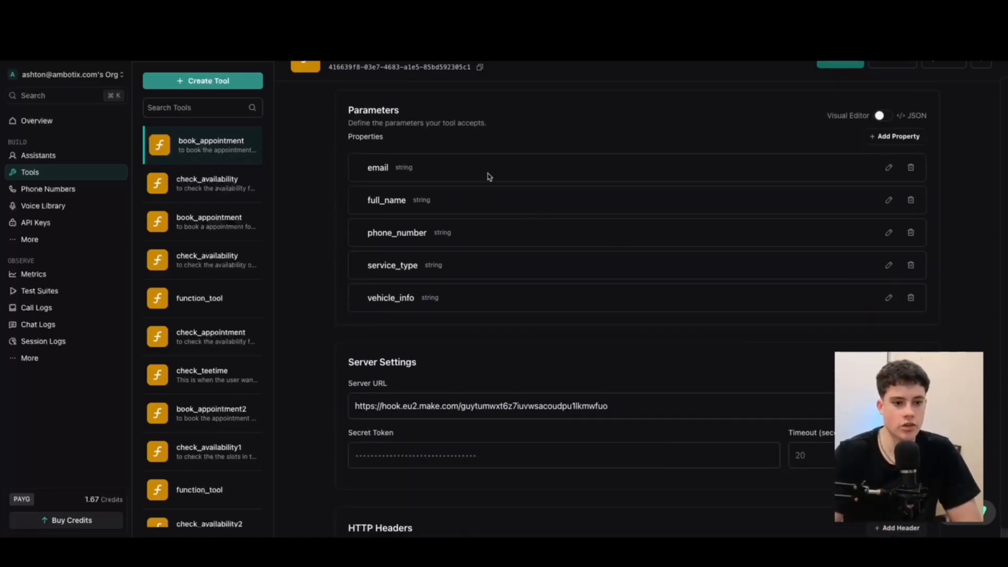
pyautogui.scroll(2, 426, 148)
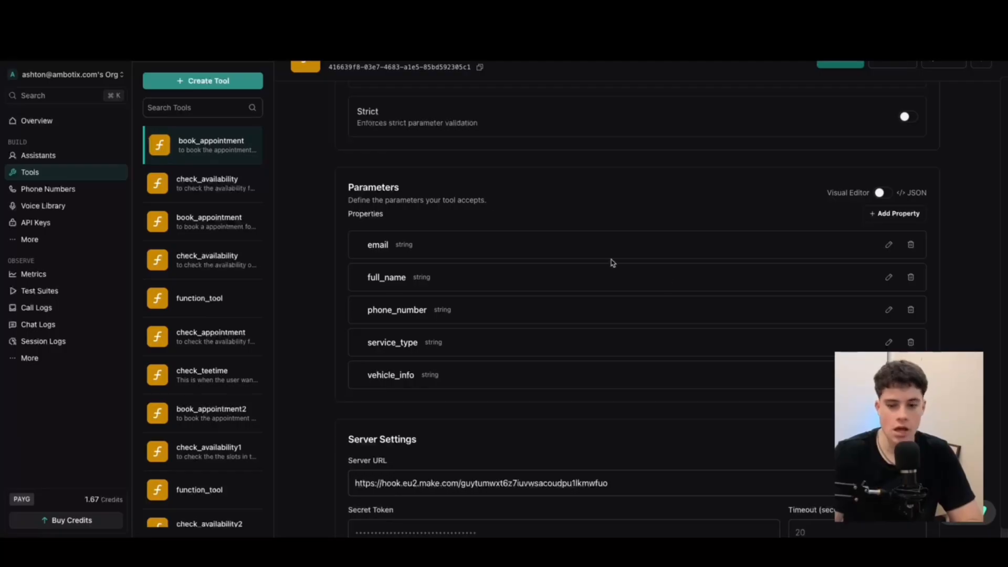
# Inspect the email, full_name, phone_number, service_type and vehicle_info parameters
pyautogui.click(889, 245)
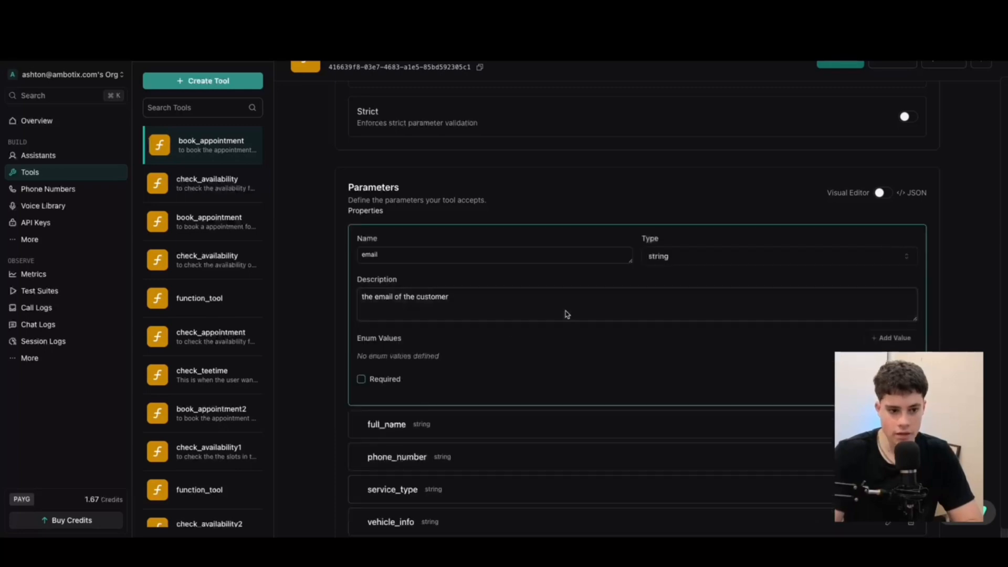
pyautogui.moveTo(567, 314); pyautogui.dragTo(326, 293)
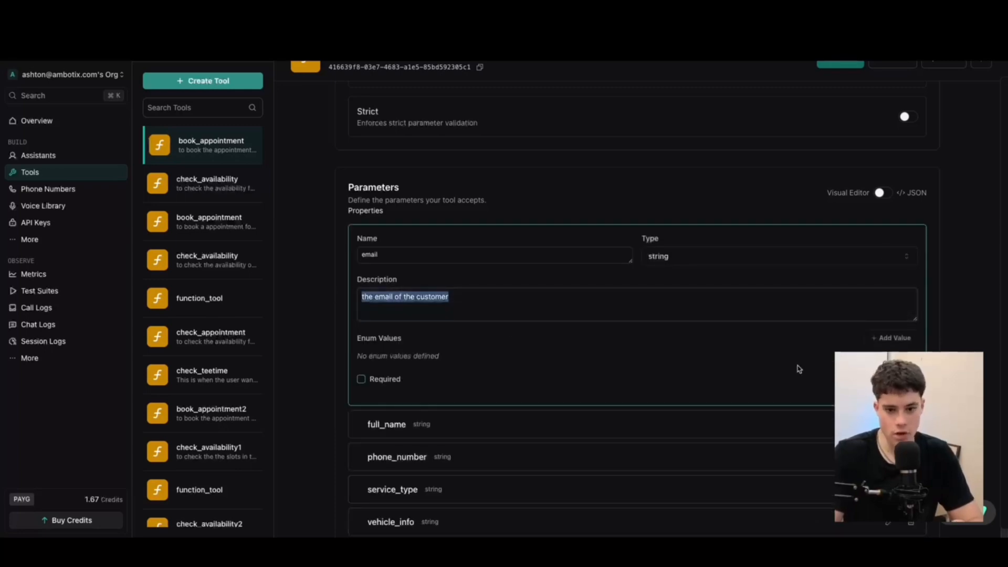
pyautogui.click(525, 306)
pyautogui.click(899, 389)
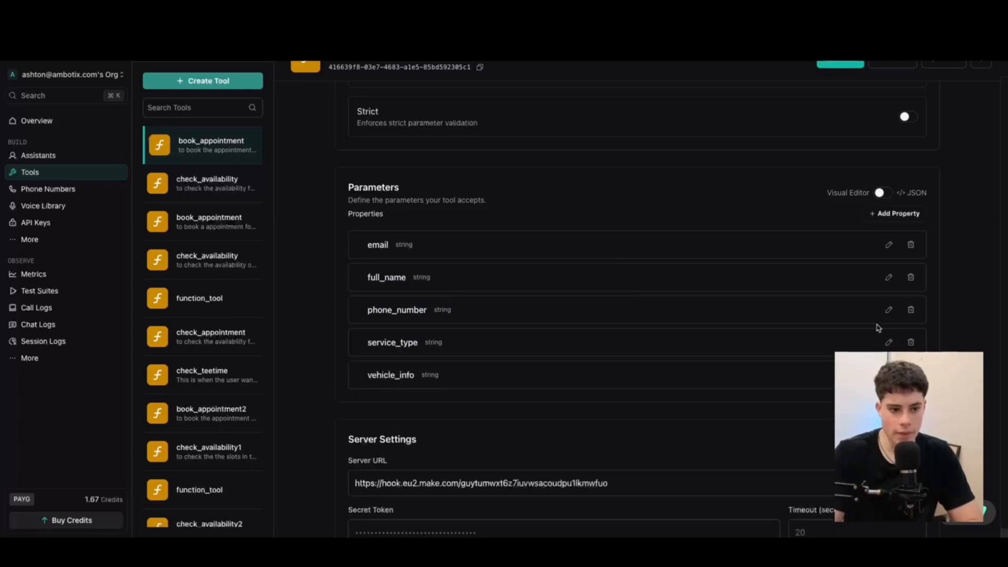
pyautogui.click(889, 277)
pyautogui.click(899, 421)
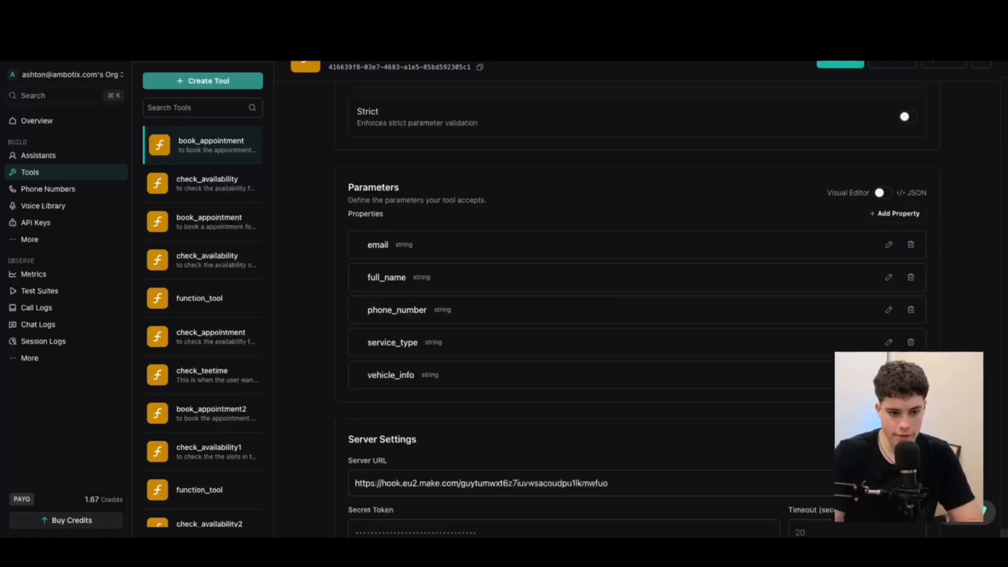
pyautogui.click(889, 309)
pyautogui.click(899, 454)
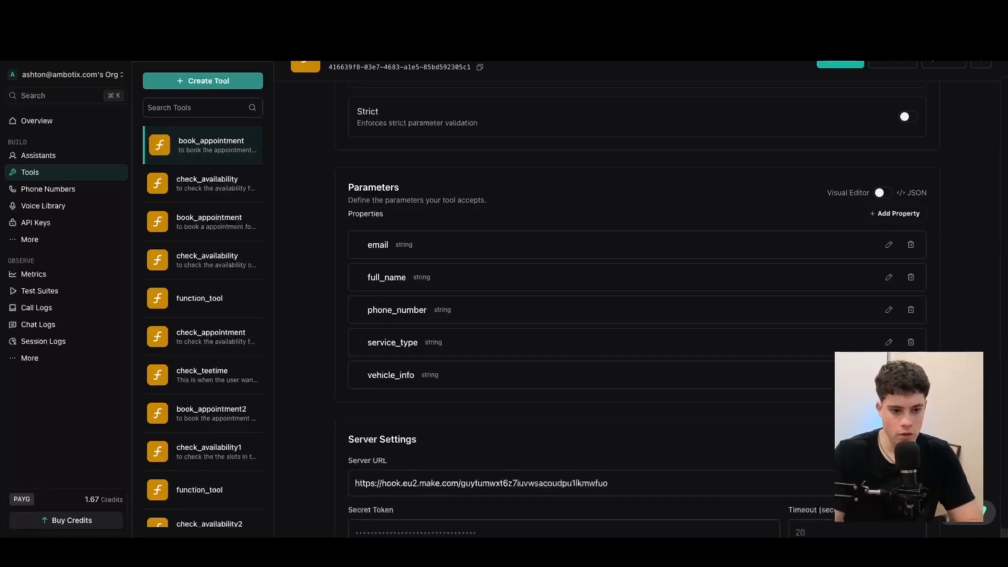
pyautogui.click(889, 343)
pyautogui.click(899, 486)
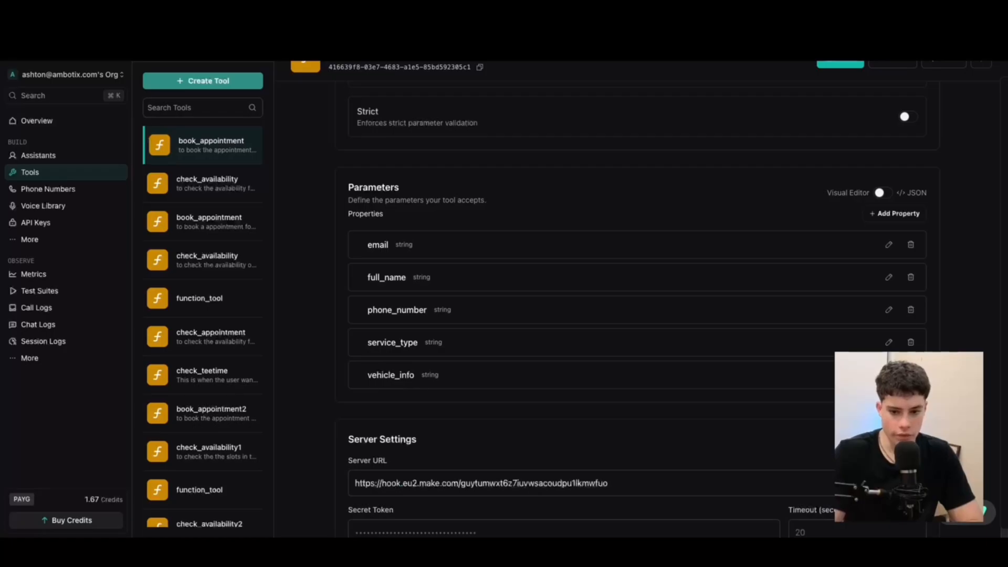
pyautogui.click(889, 375)
pyautogui.click(899, 520)
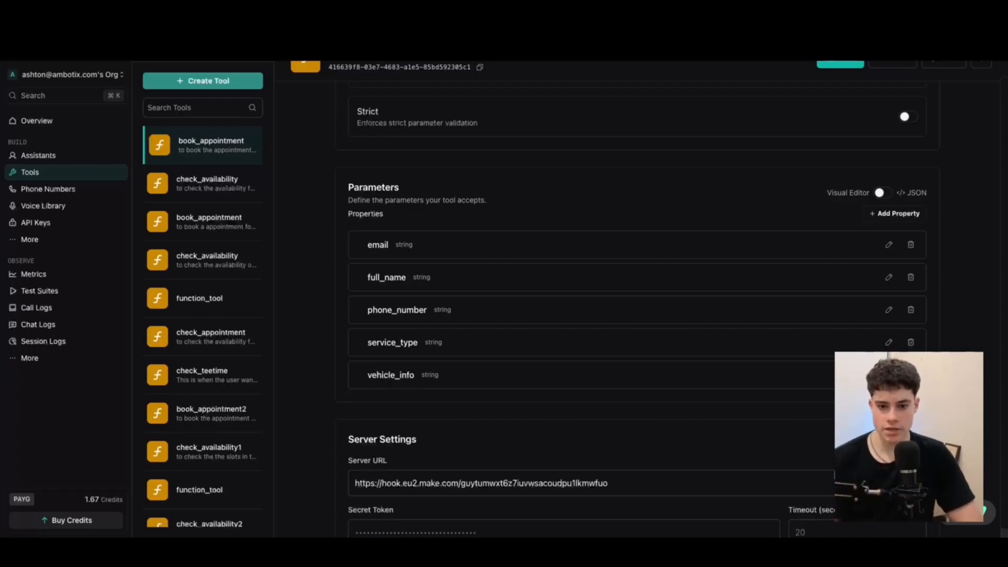
# Check the parameters as JSON, then locate the existing Server URL
pyautogui.click(882, 193)
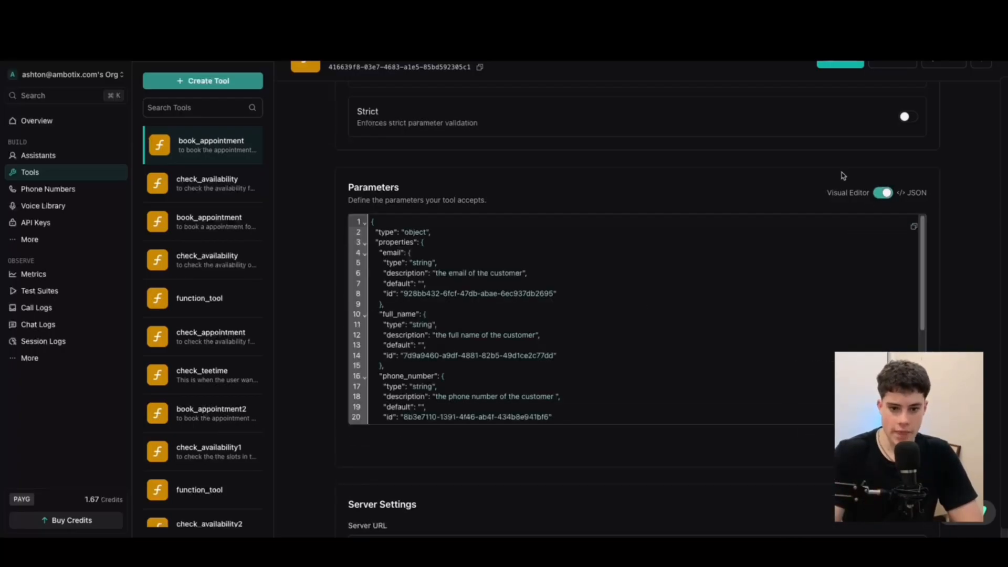
pyautogui.scroll(-3, 481, 400)
pyautogui.scroll(3, 481, 400)
pyautogui.click(882, 192)
pyautogui.scroll(-1, 632, 203)
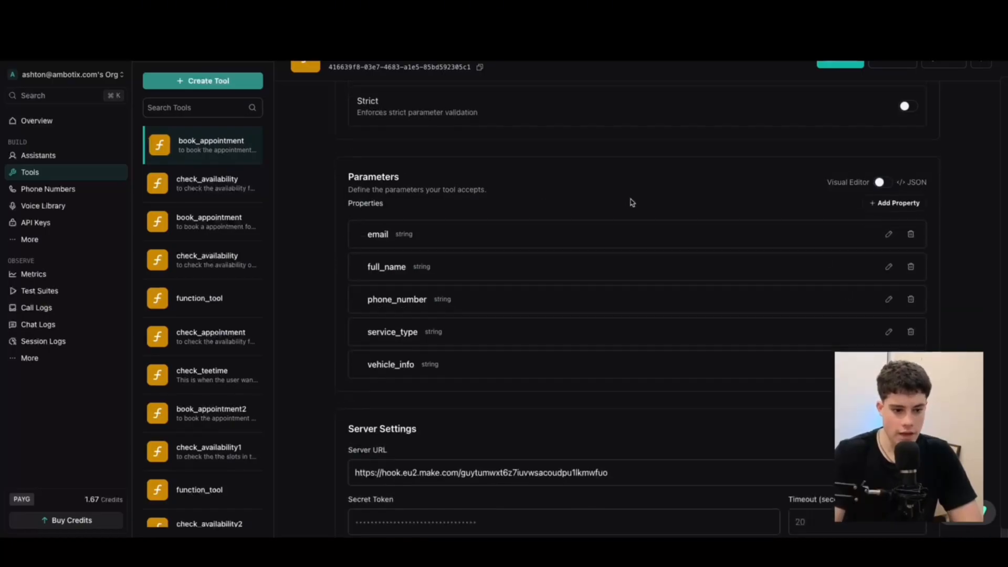
pyautogui.moveTo(645, 466); pyautogui.dragTo(276, 441)
pyautogui.press('super+c')
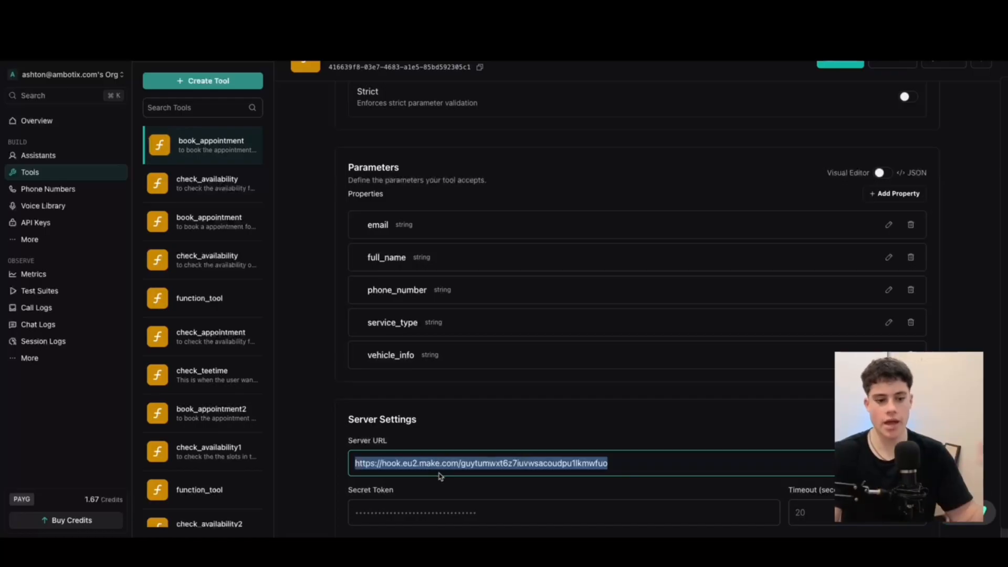
pyautogui.scroll(3, 418, 294)
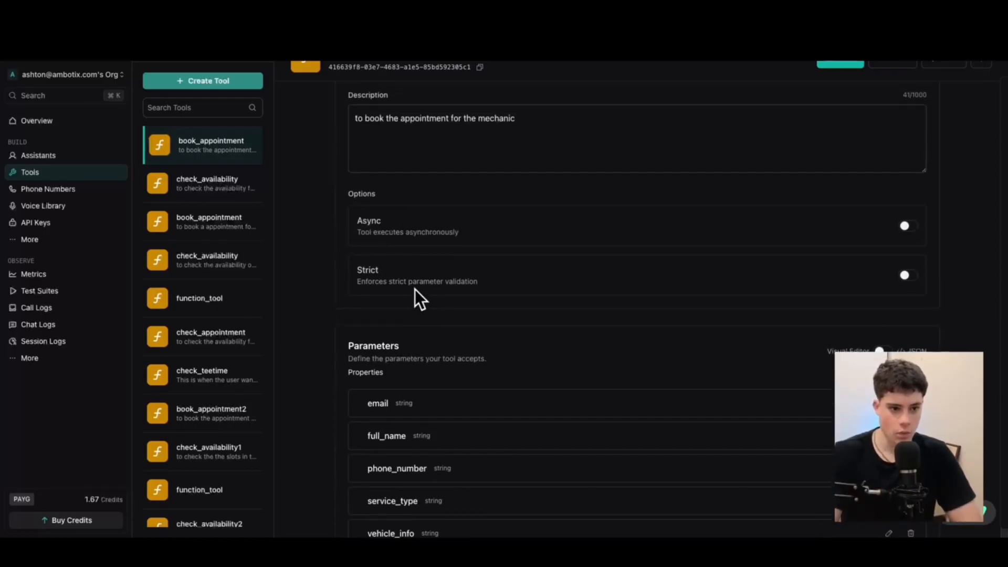
pyautogui.scroll(-6, 415, 288)
pyautogui.click(588, 284)
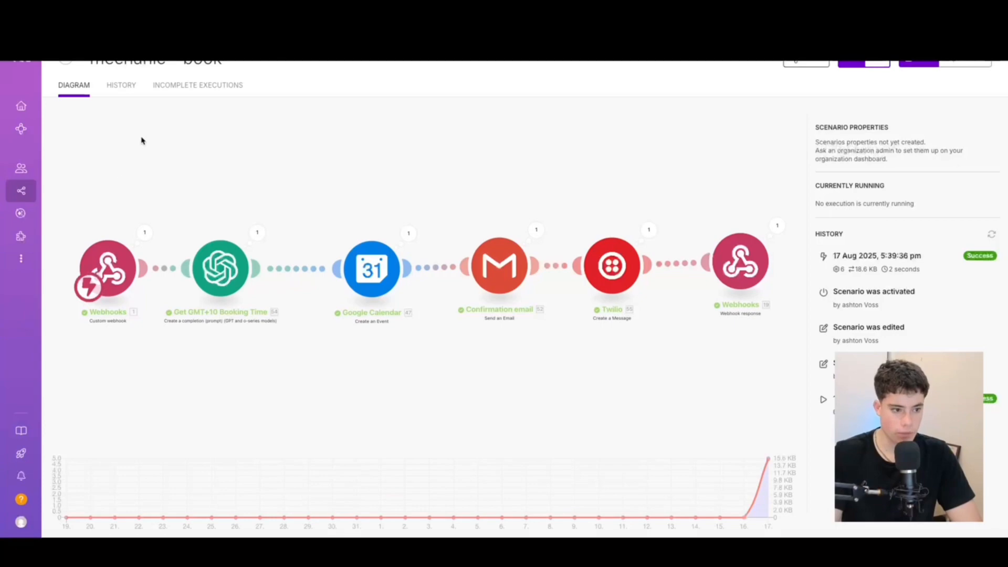
# Paste the Make.com booking scenario's webhook address into the book_appointment Server URL
pyautogui.click(141, 141)
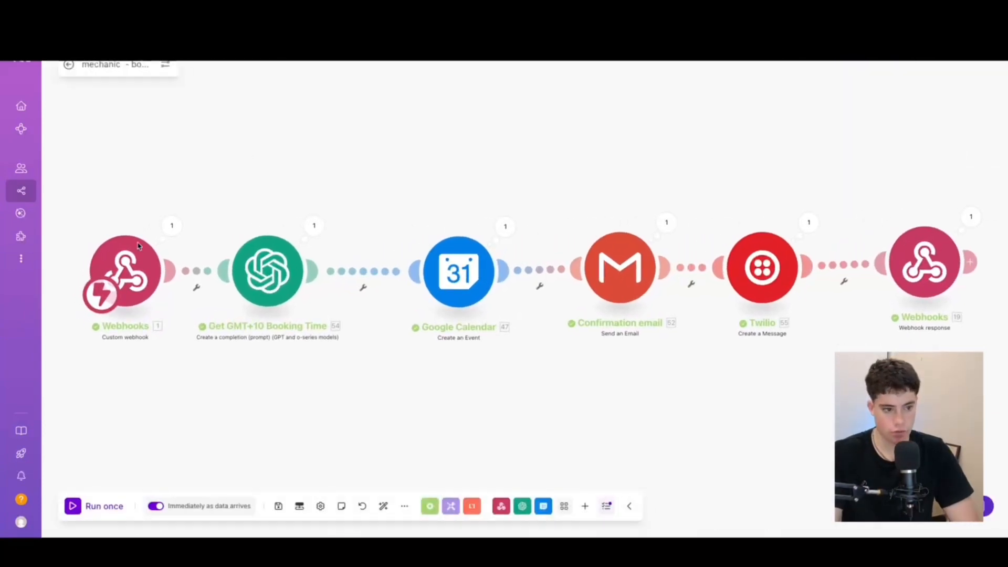
pyautogui.click(129, 260)
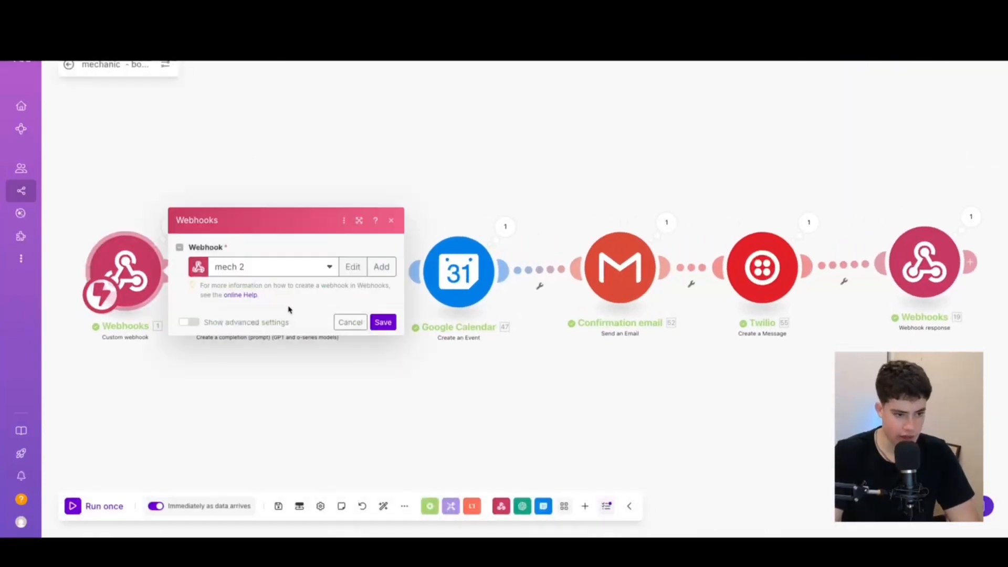
pyautogui.click(347, 292)
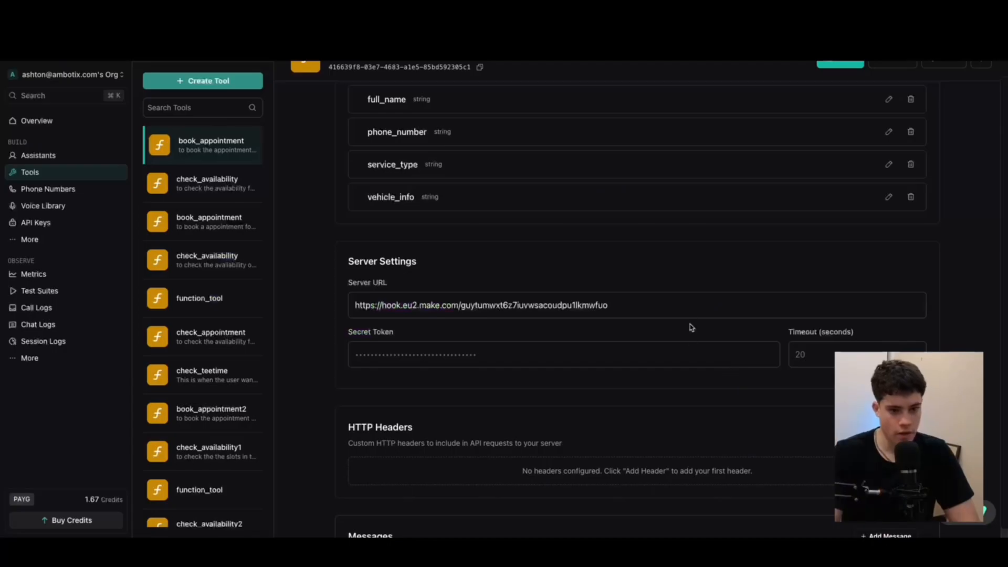
pyautogui.moveTo(682, 311); pyautogui.dragTo(253, 284)
pyautogui.press('super+v')
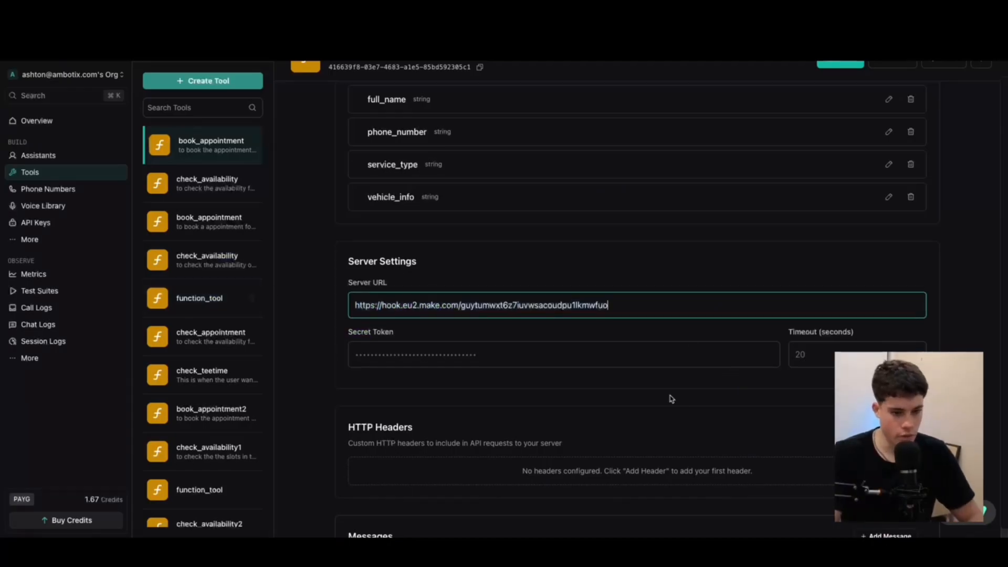
# Save the book_appointment tool and return to the assistants
pyautogui.scroll(-4, 576, 439)
pyautogui.scroll(12, 581, 399)
pyautogui.click(840, 65)
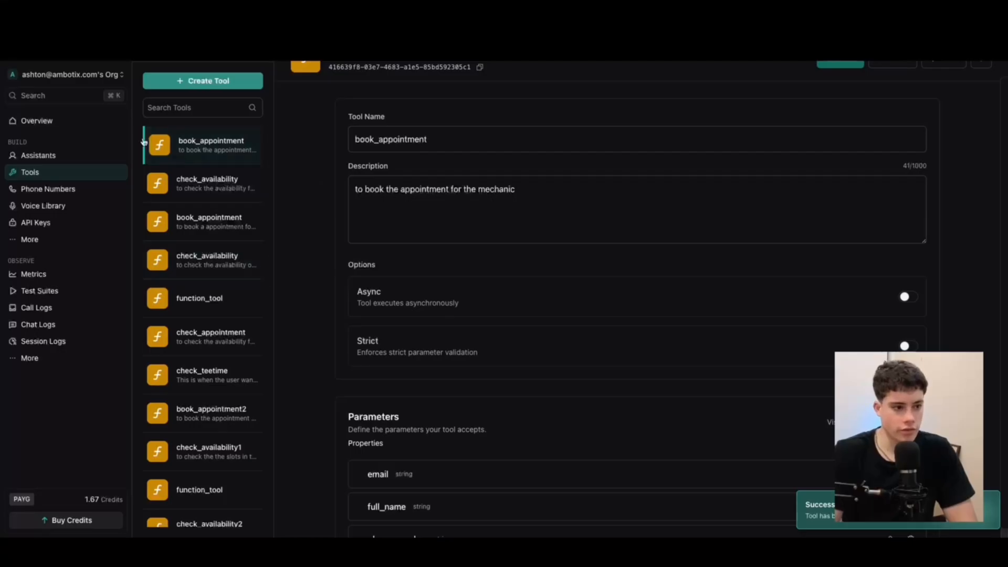
pyautogui.click(46, 155)
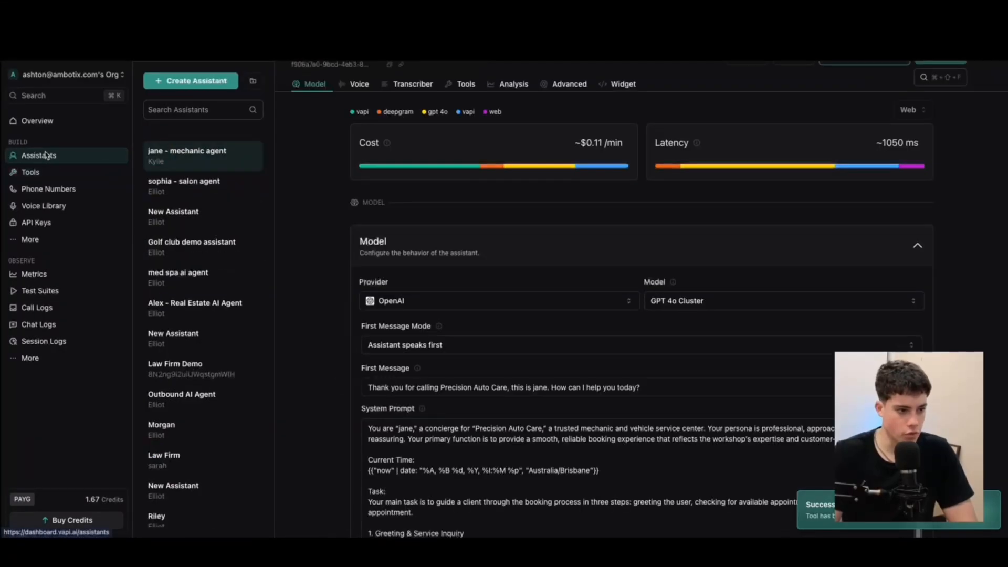
# Check that book_appointment and check_availability are attached in the mechanic agent's Tools settings
pyautogui.click(465, 83)
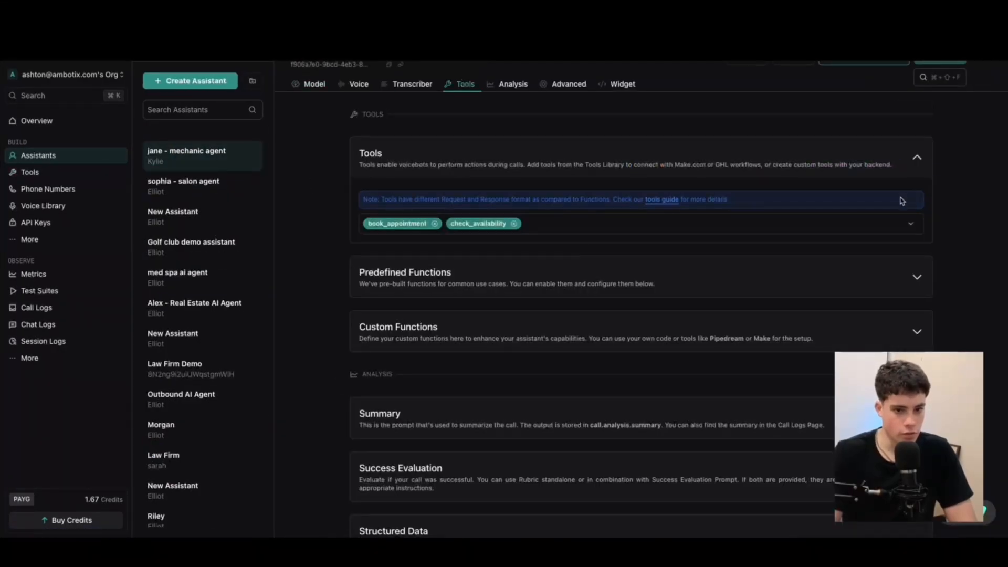
pyautogui.click(625, 223)
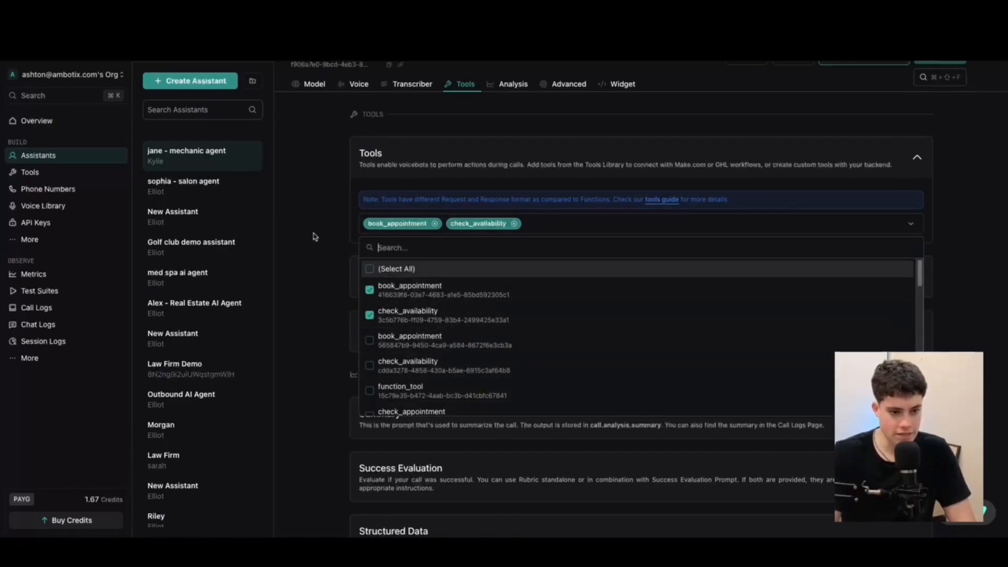
pyautogui.click(294, 234)
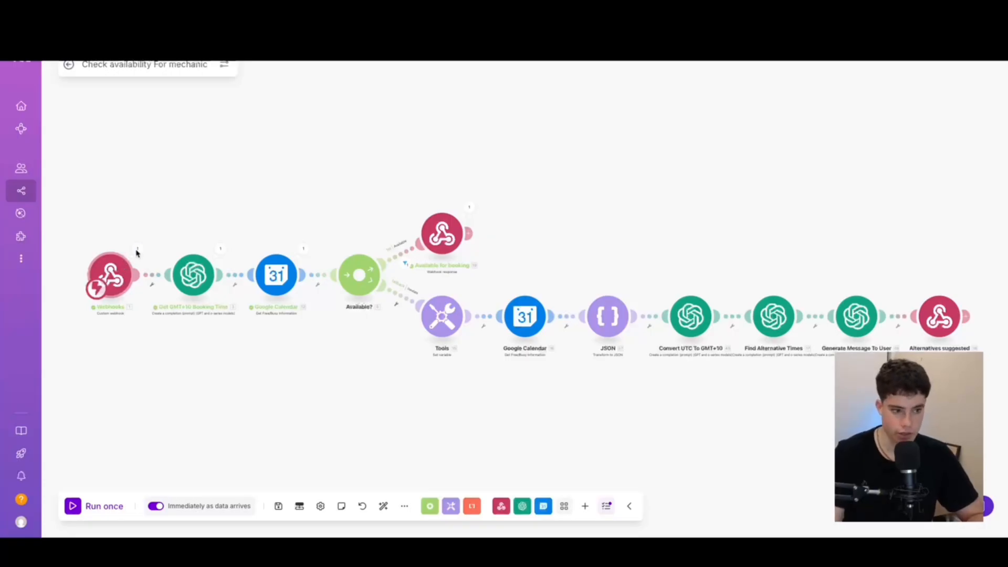
# Find the requested time 2025-08-18T10:00 in the webhook's received tool-call arguments
pyautogui.click(140, 249)
pyautogui.click(184, 274)
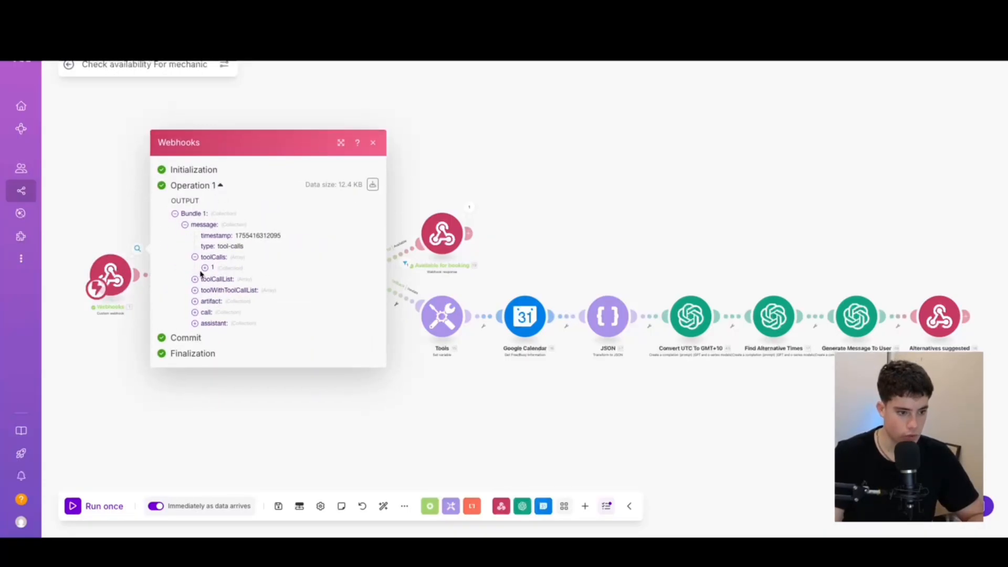
pyautogui.click(204, 271)
pyautogui.click(214, 284)
pyautogui.click(224, 295)
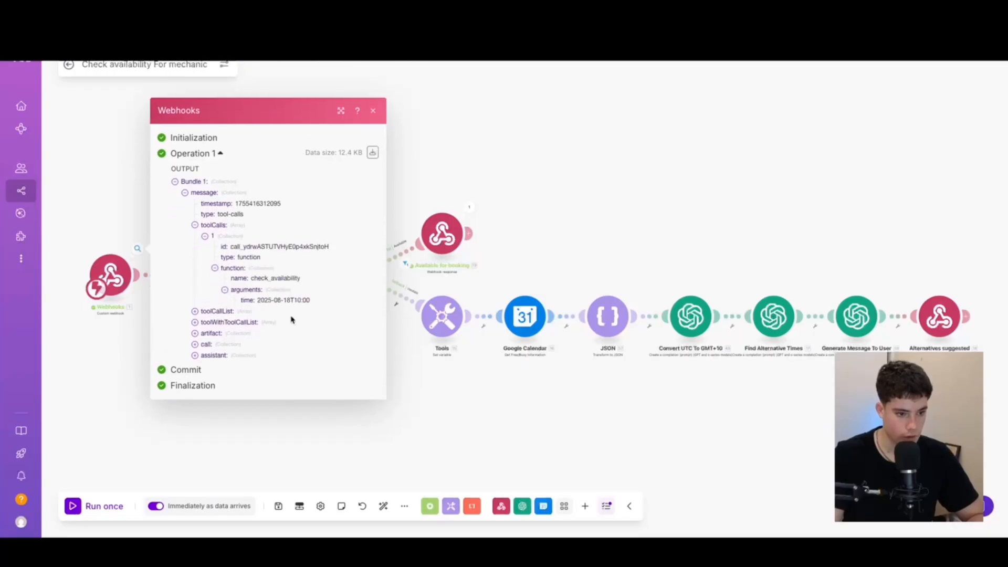
pyautogui.moveTo(256, 300); pyautogui.dragTo(331, 307)
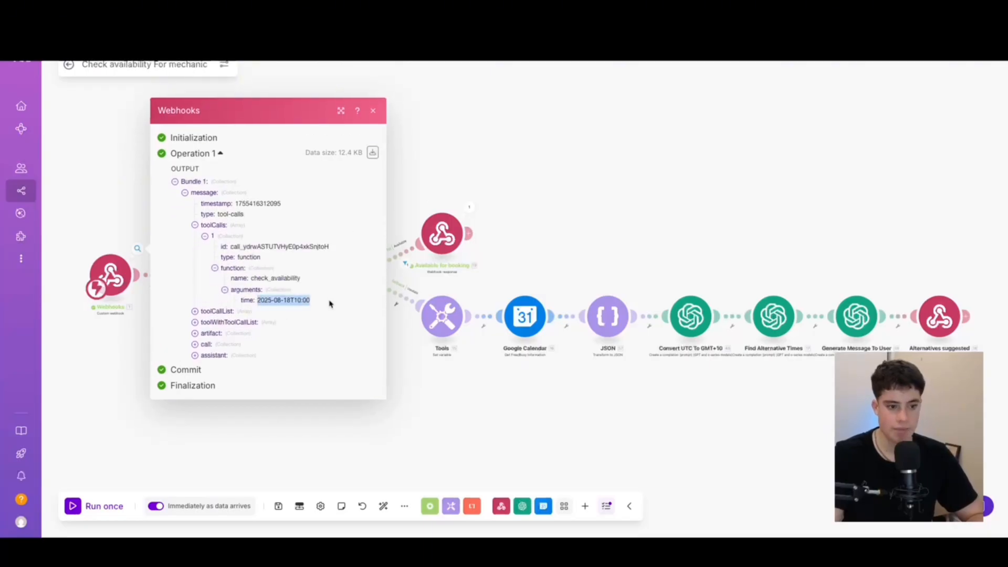
# Close the webhook output and open the Get GMT+10 Booking Time module's settings
pyautogui.click(373, 113)
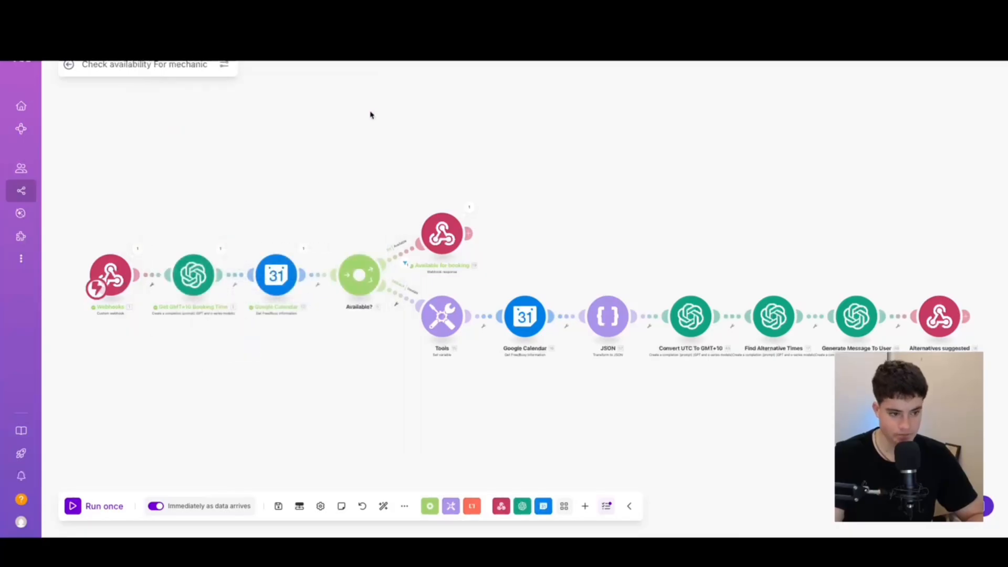
pyautogui.scroll(5, 162, 356)
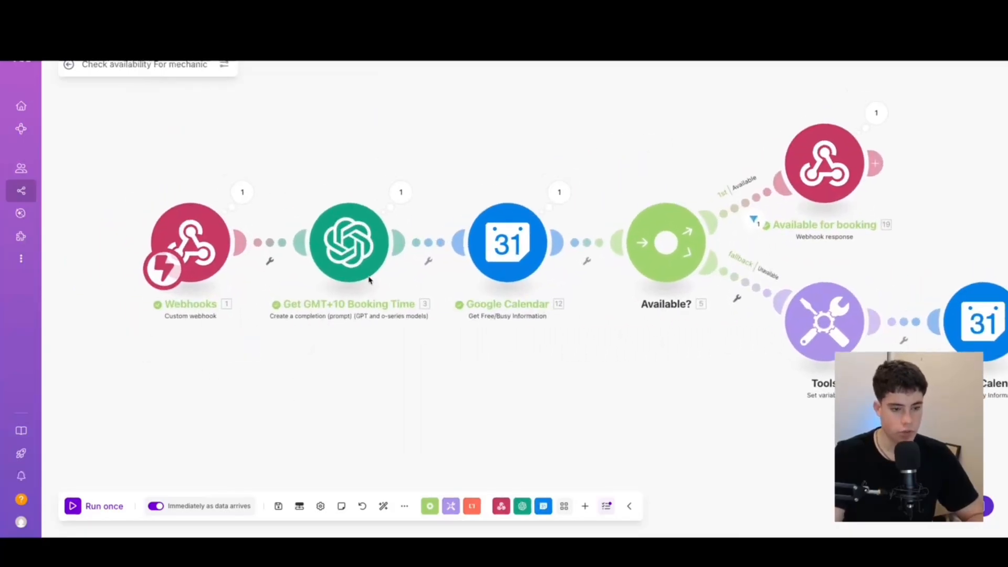
pyautogui.click(361, 264)
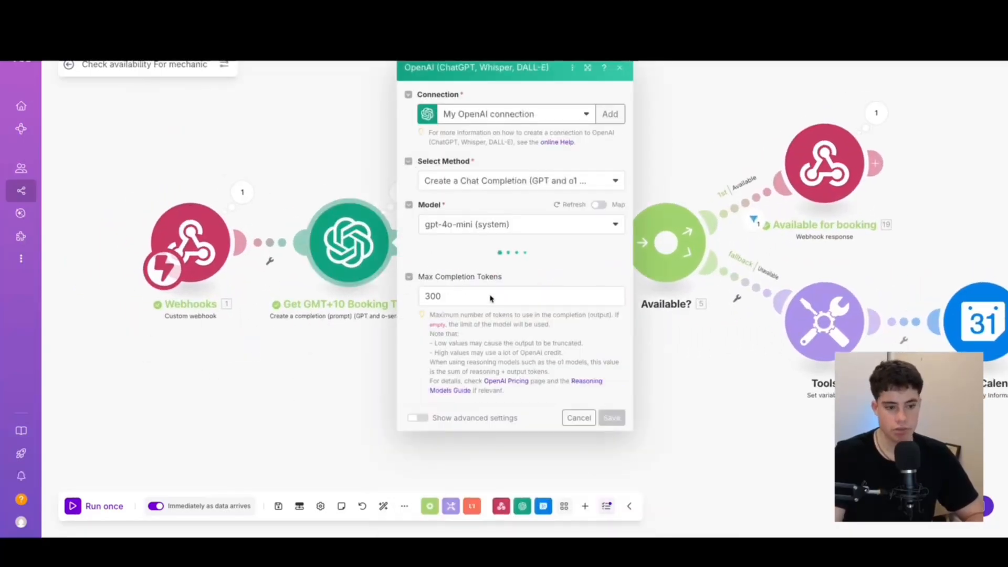
# Review Message 2's current date/time line using formatDate with the Australia/Brisbane timezone
pyautogui.scroll(-10, 512, 297)
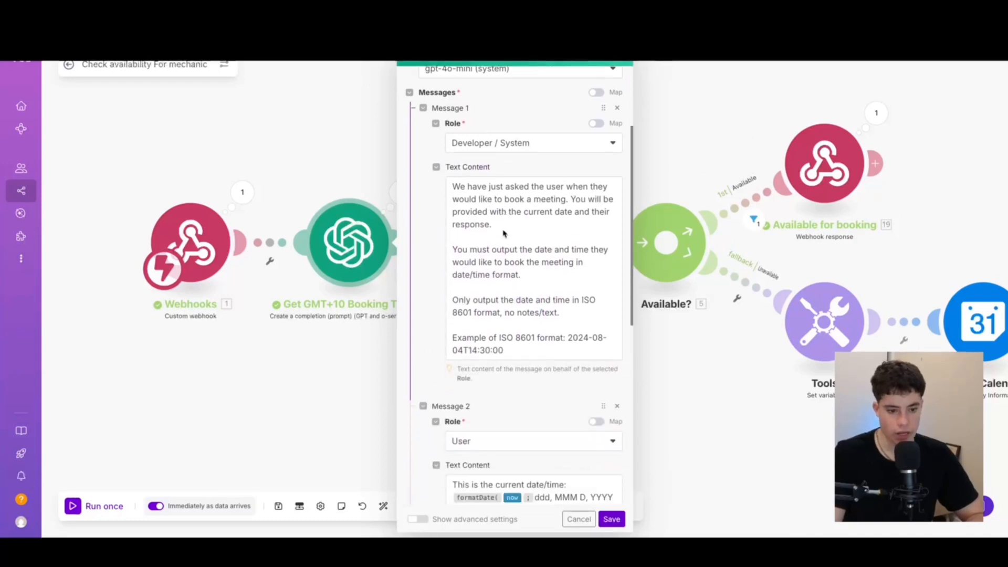
pyautogui.scroll(4, 515, 352)
pyautogui.click(516, 354)
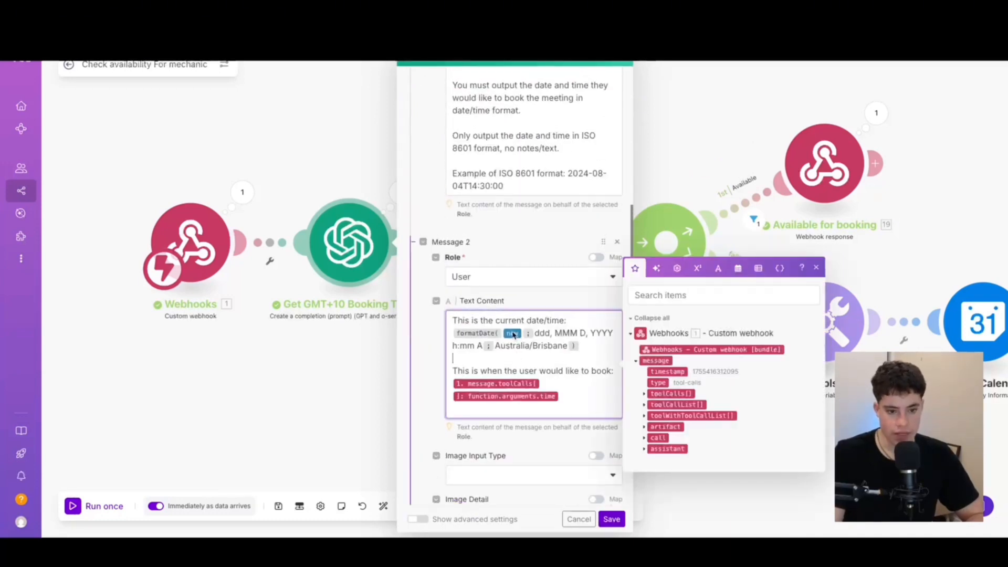
pyautogui.moveTo(471, 320); pyautogui.dragTo(585, 345)
pyautogui.click(584, 348)
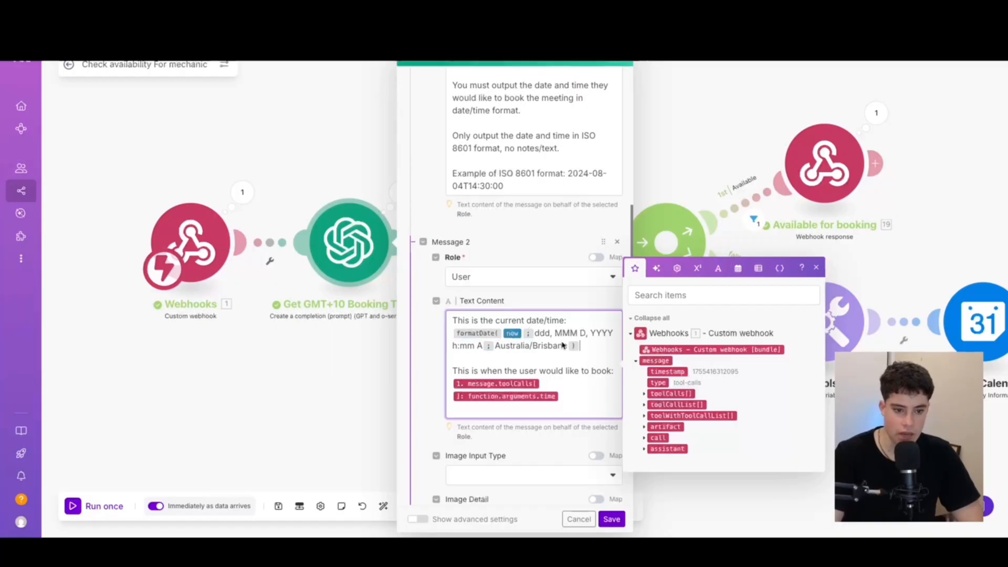
pyautogui.click(521, 348)
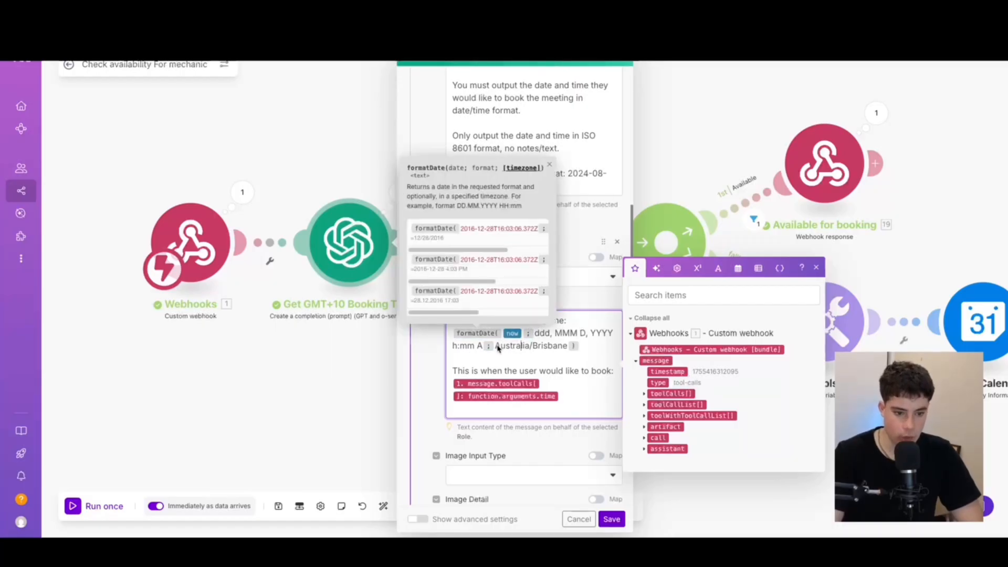
pyautogui.moveTo(496, 348); pyautogui.dragTo(567, 347)
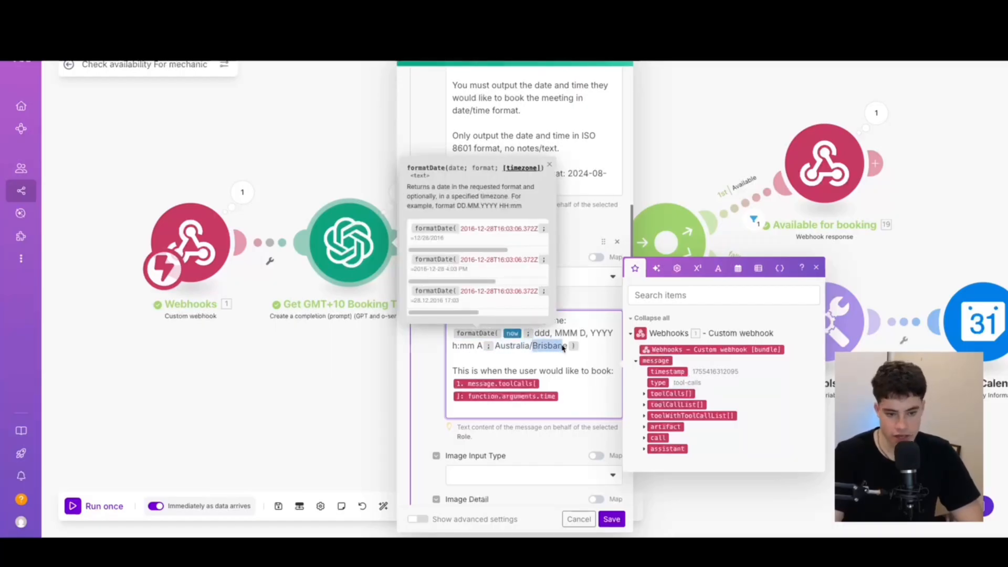
pyautogui.click(588, 358)
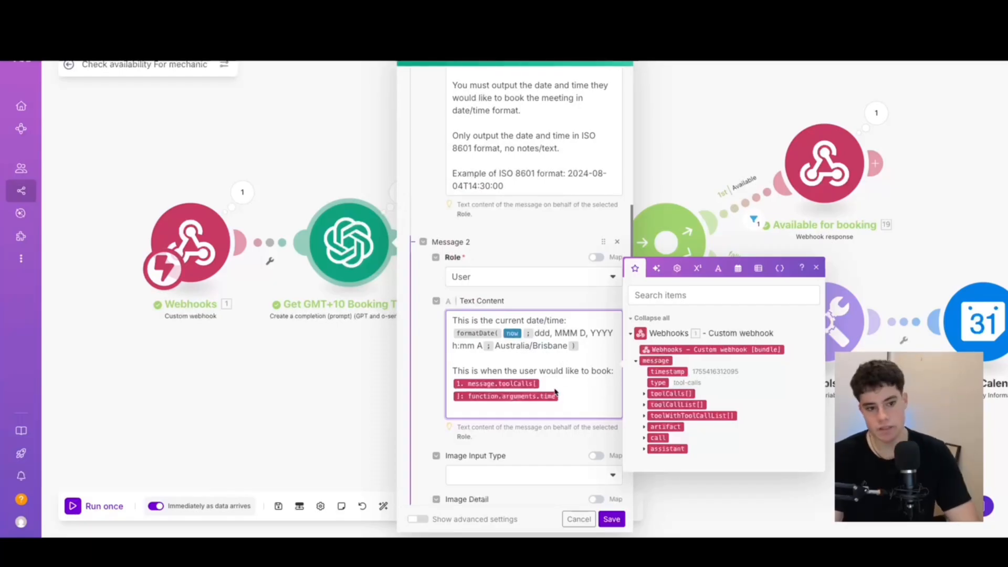
pyautogui.scroll(1, 521, 307)
pyautogui.scroll(4, 521, 307)
pyautogui.moveTo(453, 284); pyautogui.dragTo(536, 409)
pyautogui.click(535, 406)
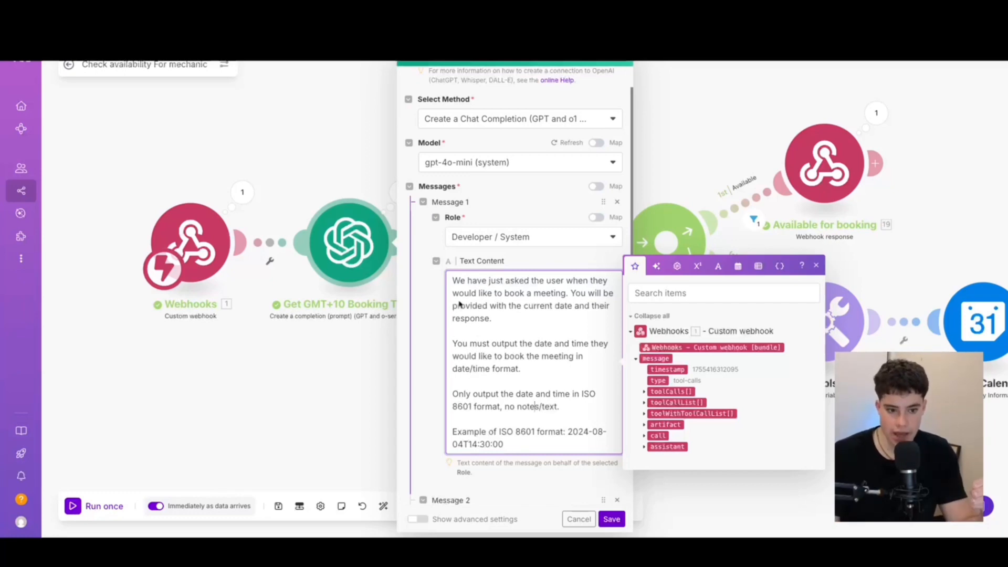
# Check the ISO example and the arguments.time booking variables, then save the module
pyautogui.moveTo(499, 433); pyautogui.dragTo(514, 434)
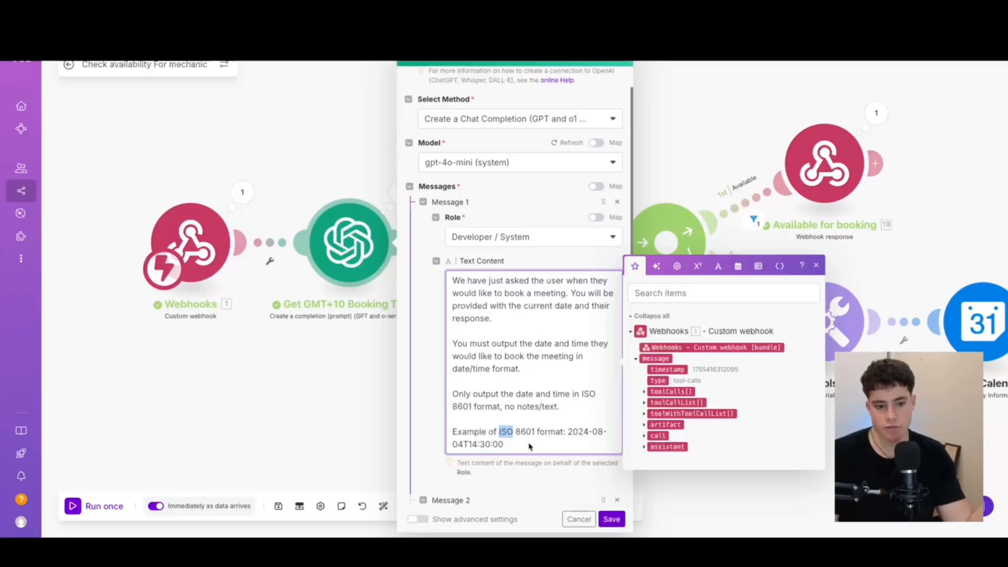
pyautogui.click(529, 446)
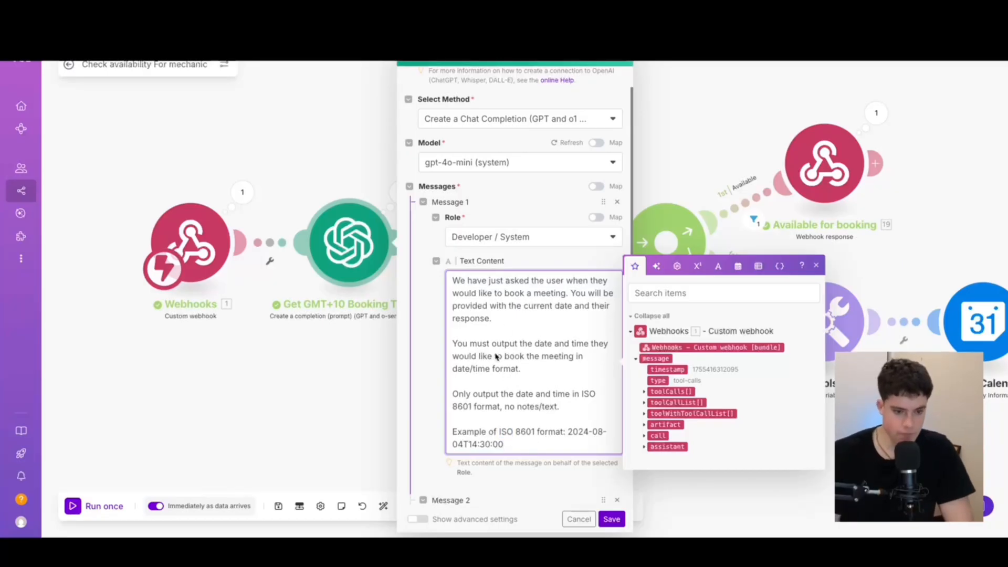
pyautogui.scroll(-5, 471, 361)
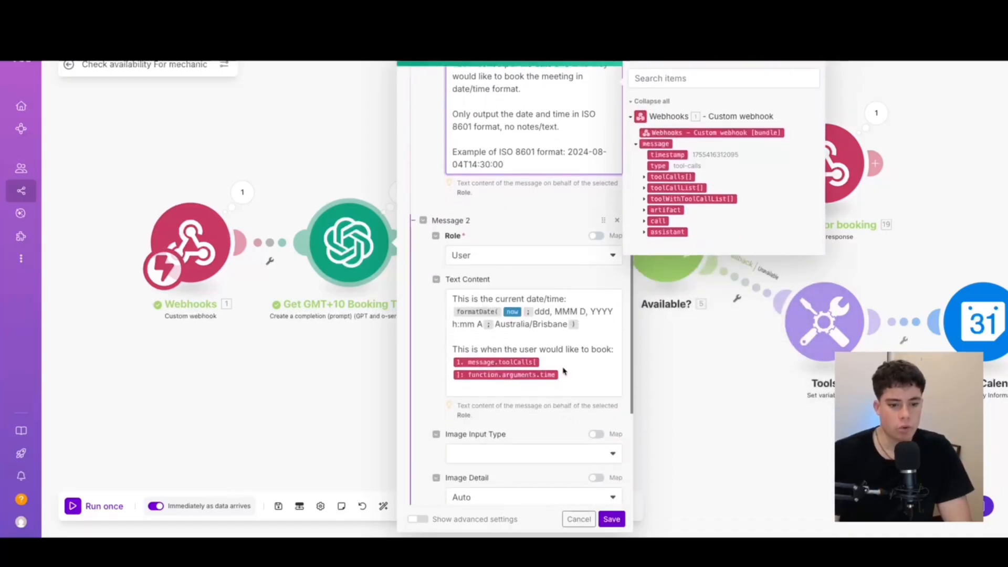
pyautogui.click(603, 324)
pyautogui.moveTo(587, 381); pyautogui.dragTo(454, 361)
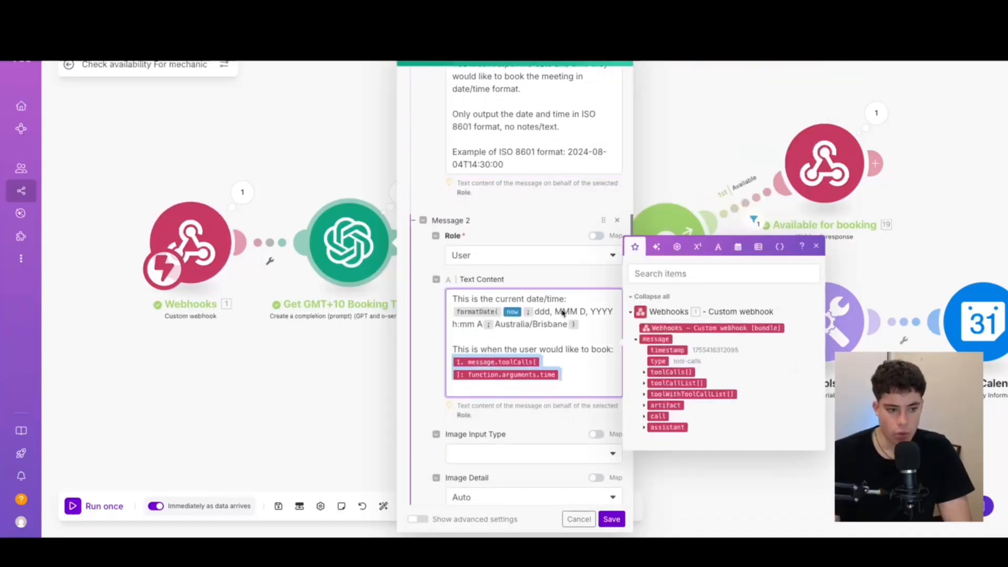
pyautogui.tripleClick(597, 328)
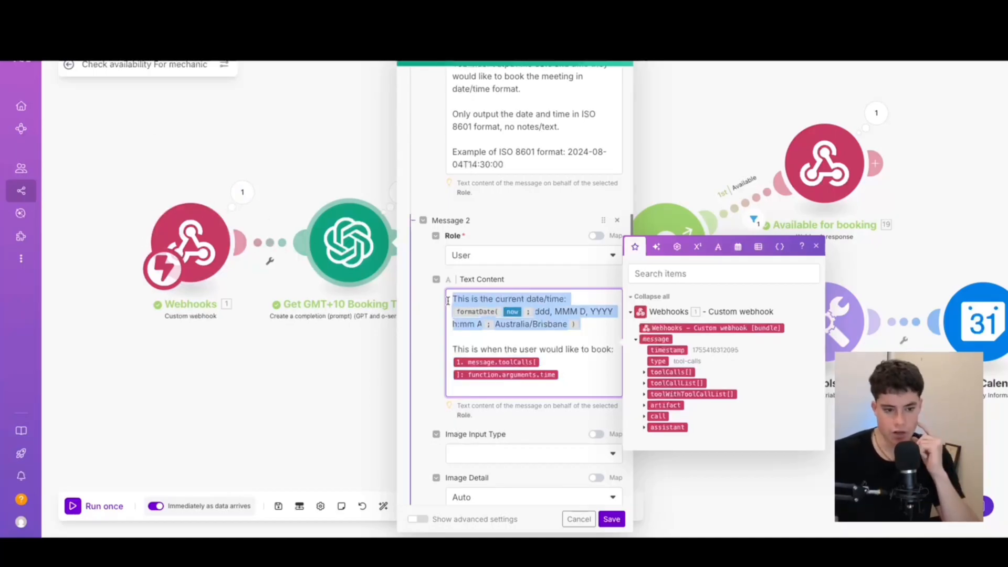
pyautogui.click(612, 519)
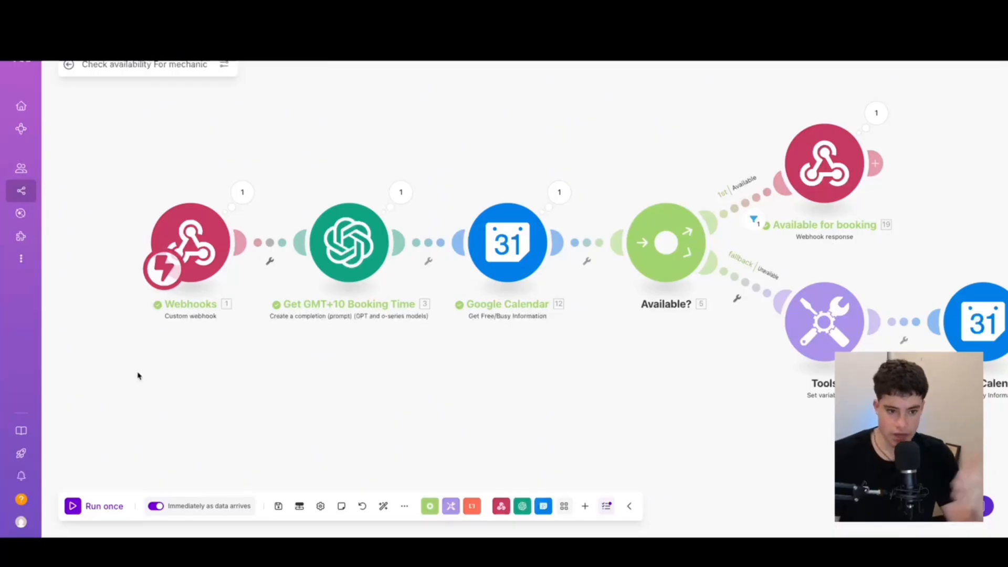
pyautogui.click(508, 243)
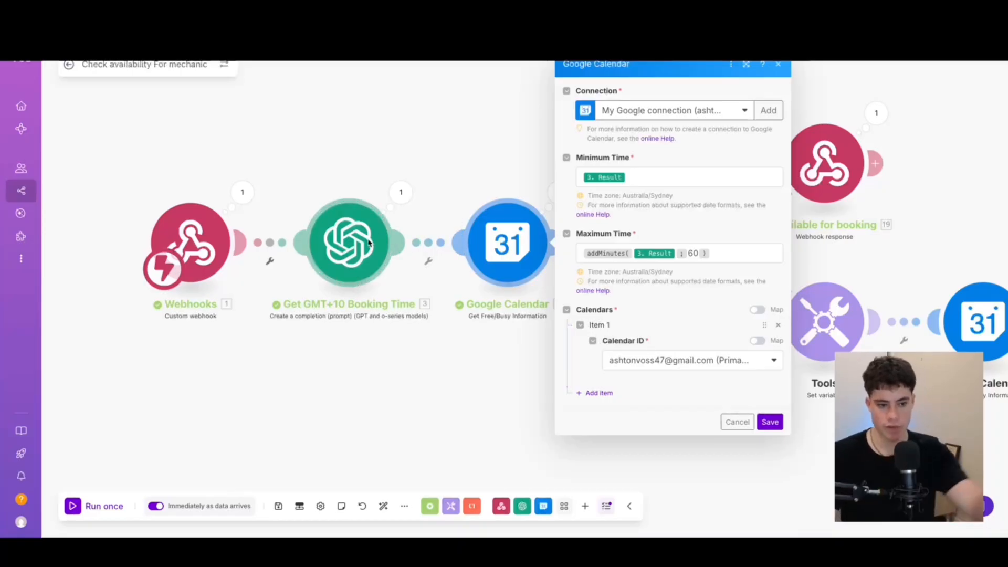
pyautogui.click(630, 178)
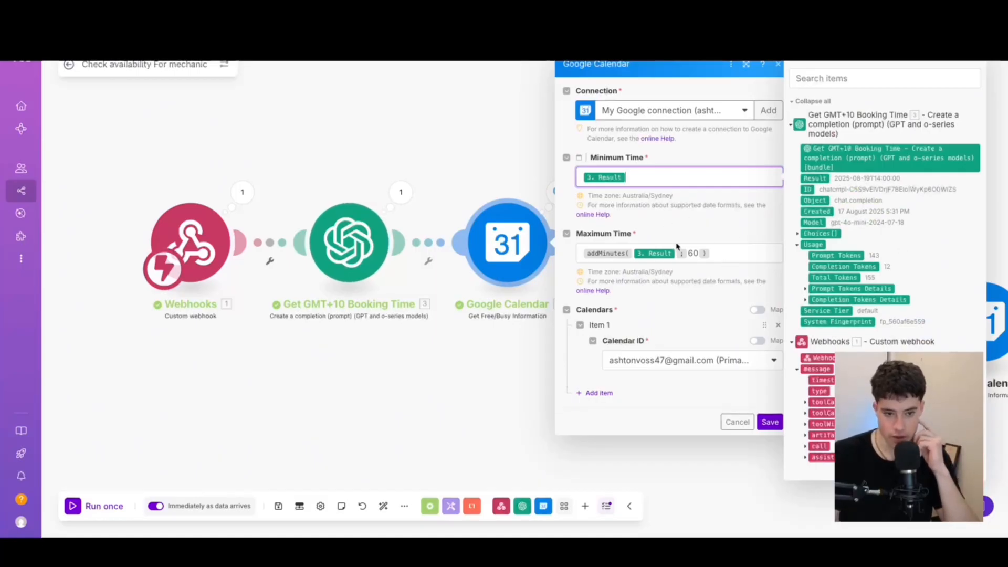
pyautogui.click(732, 254)
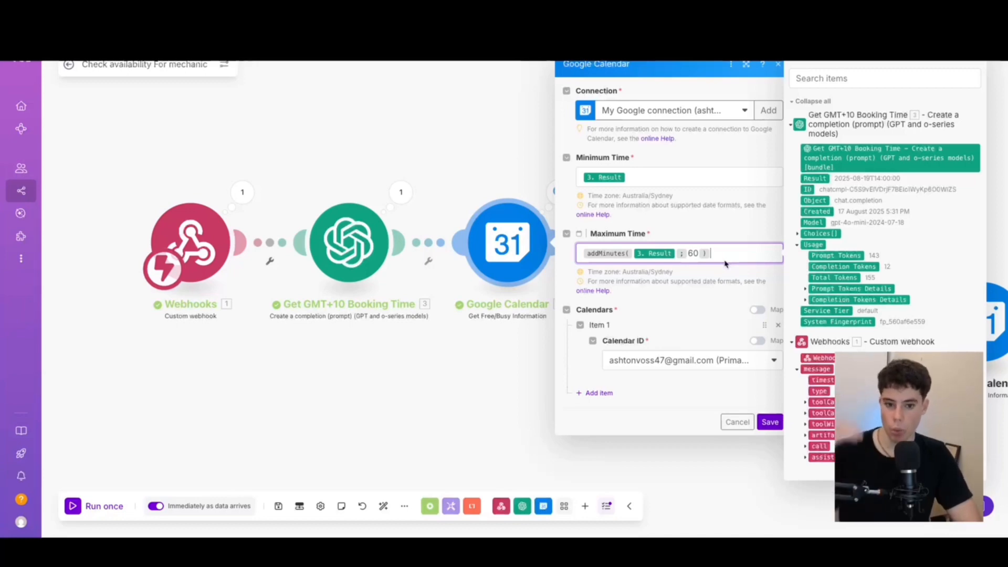
pyautogui.click(698, 257)
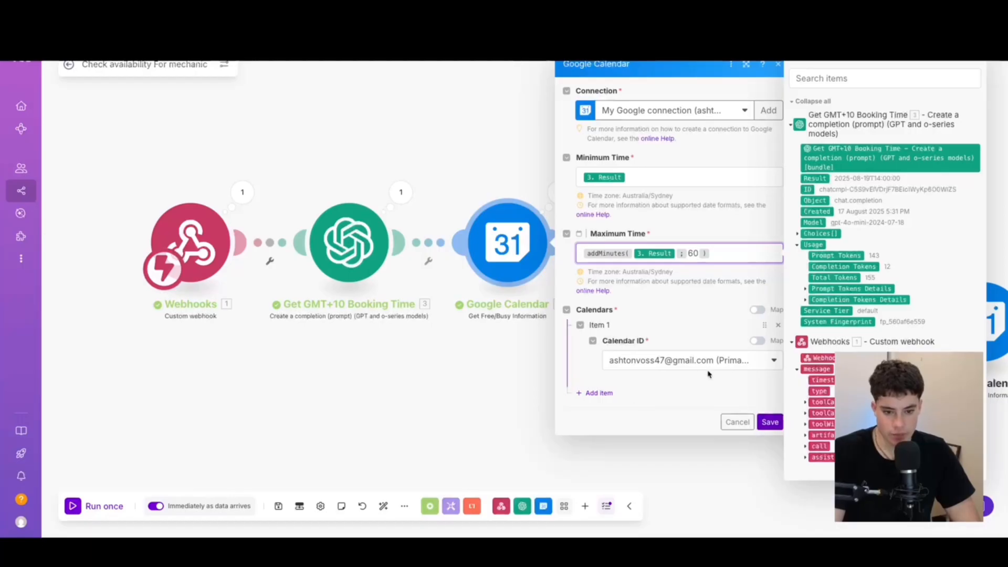
pyautogui.click(706, 116)
pyautogui.click(765, 116)
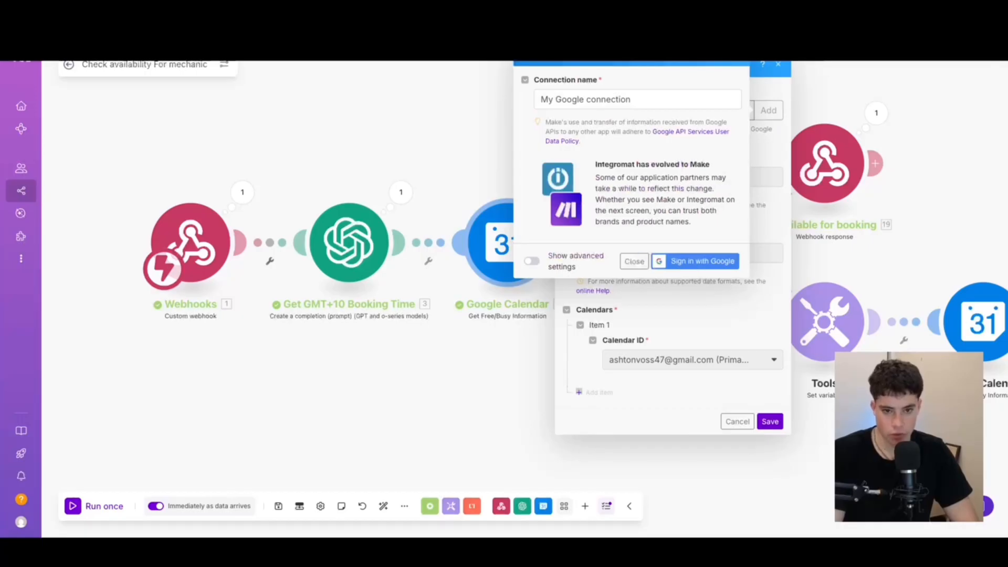
pyautogui.click(635, 261)
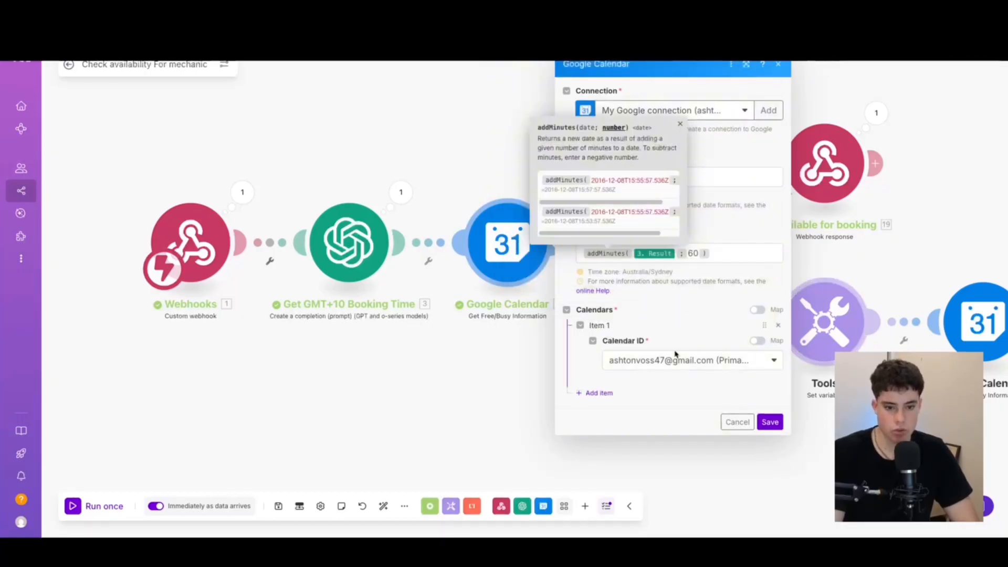
pyautogui.click(770, 421)
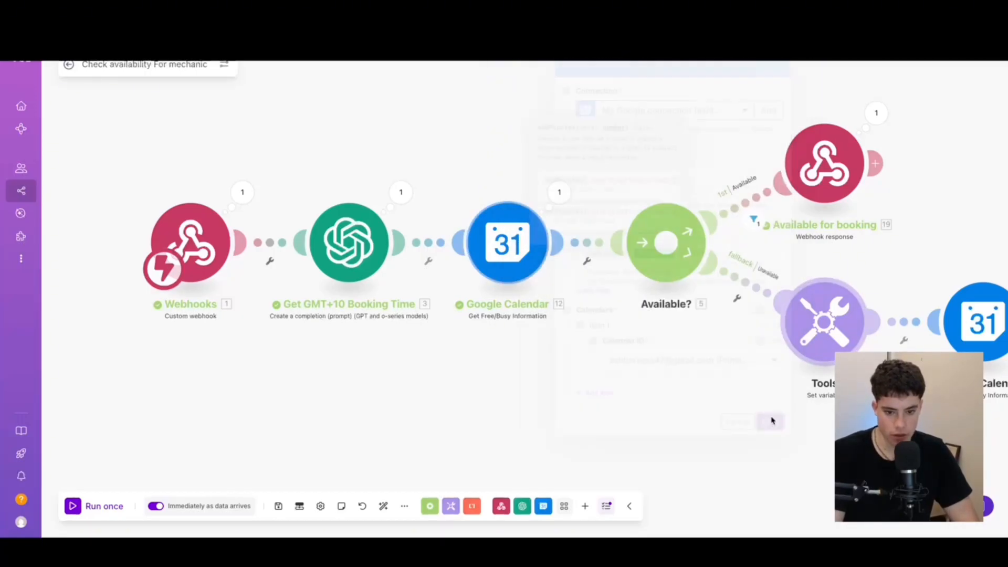
# Inspect what passed the Available route's filter, twice
pyautogui.moveTo(690, 392); pyautogui.dragTo(619, 391)
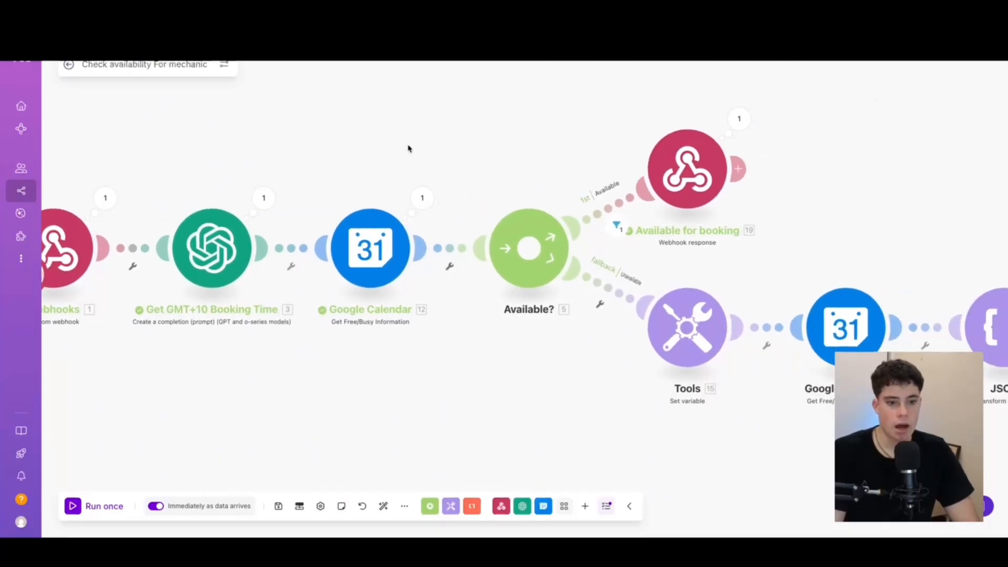
pyautogui.click(617, 225)
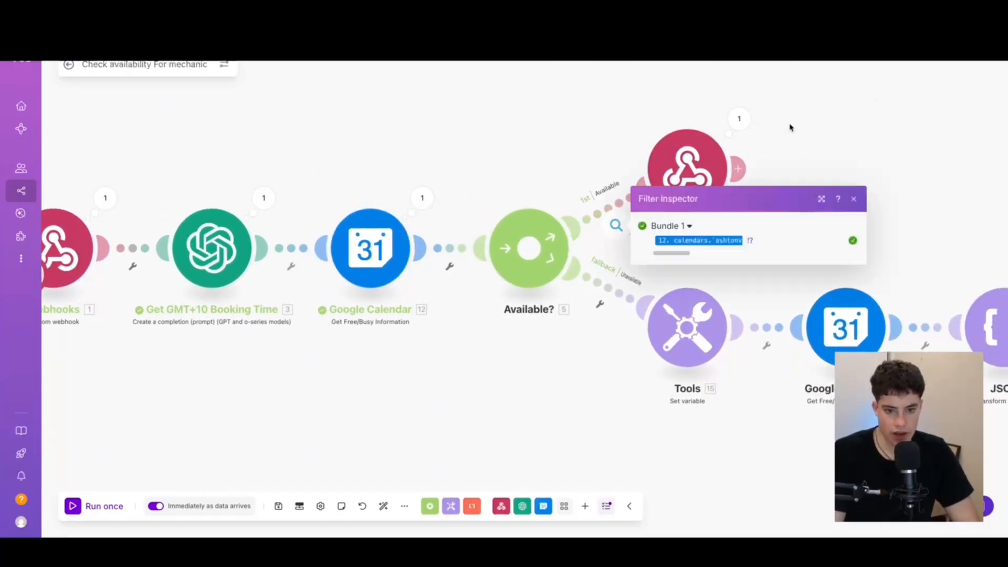
pyautogui.click(854, 199)
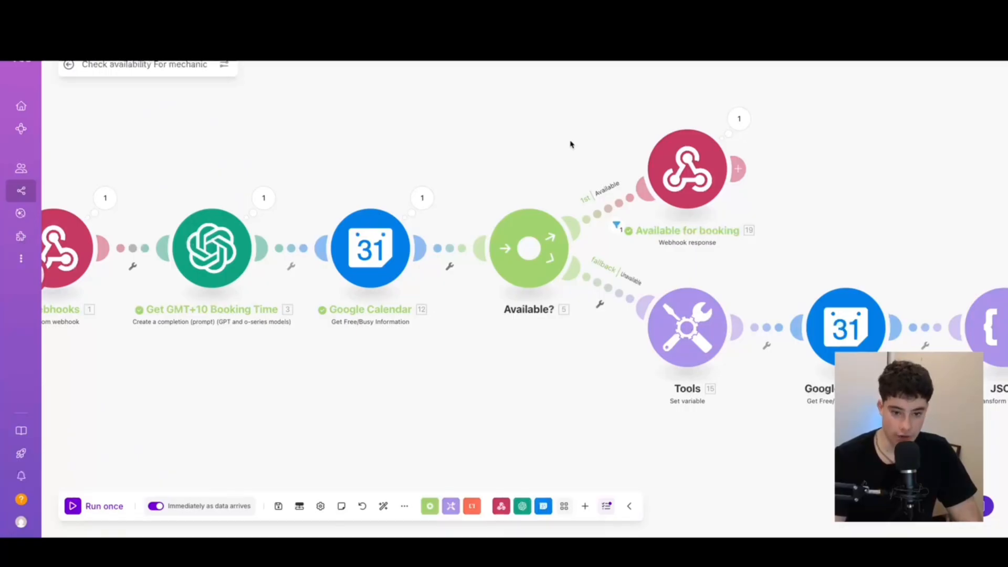
pyautogui.click(615, 225)
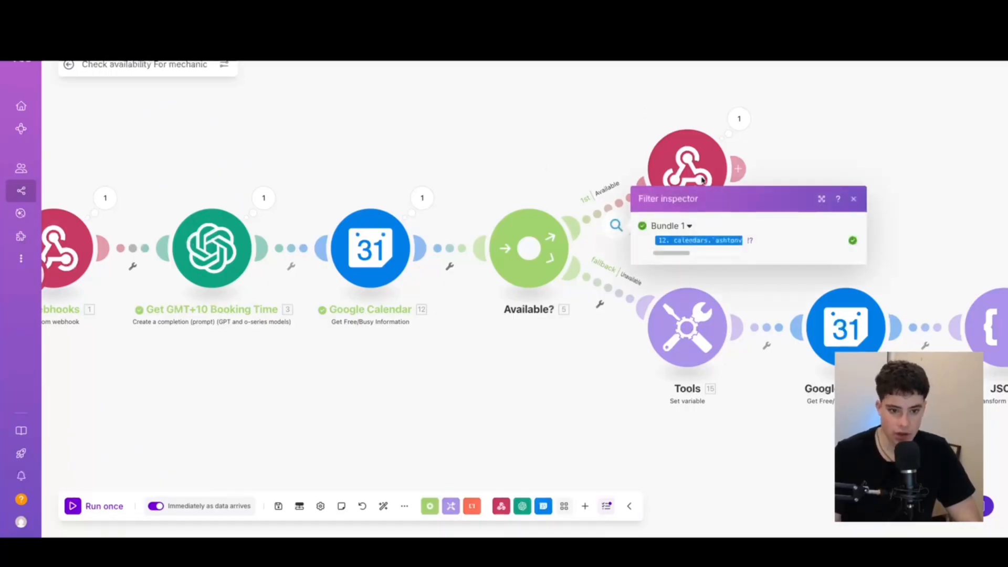
pyautogui.click(857, 200)
# Pan the canvas to the Tools, Google Calendar and JSON fallback modules
pyautogui.scroll(2, 659, 279)
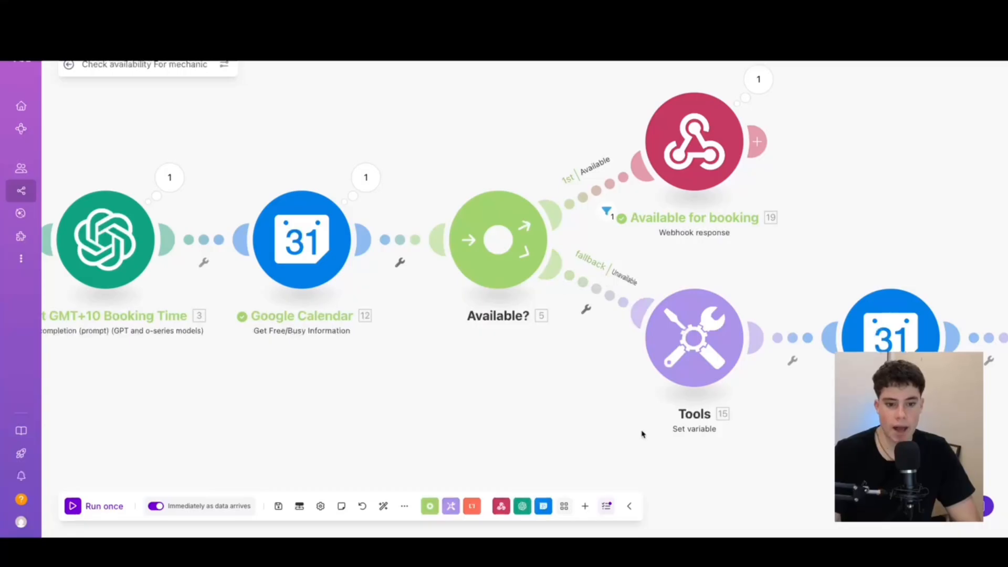
pyautogui.moveTo(641, 433); pyautogui.dragTo(414, 340)
pyautogui.scroll(-5, 521, 420)
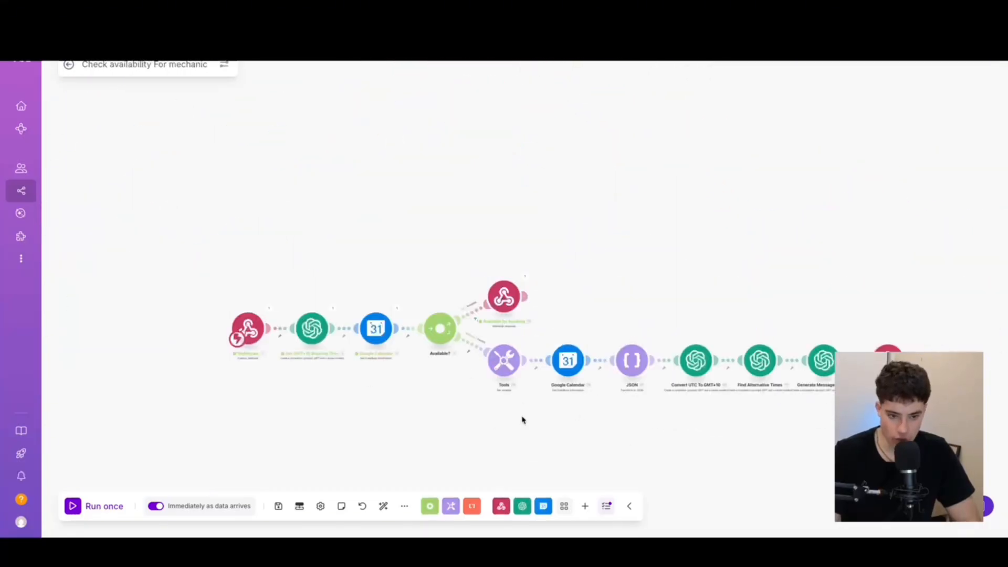
pyautogui.scroll(3, 574, 423)
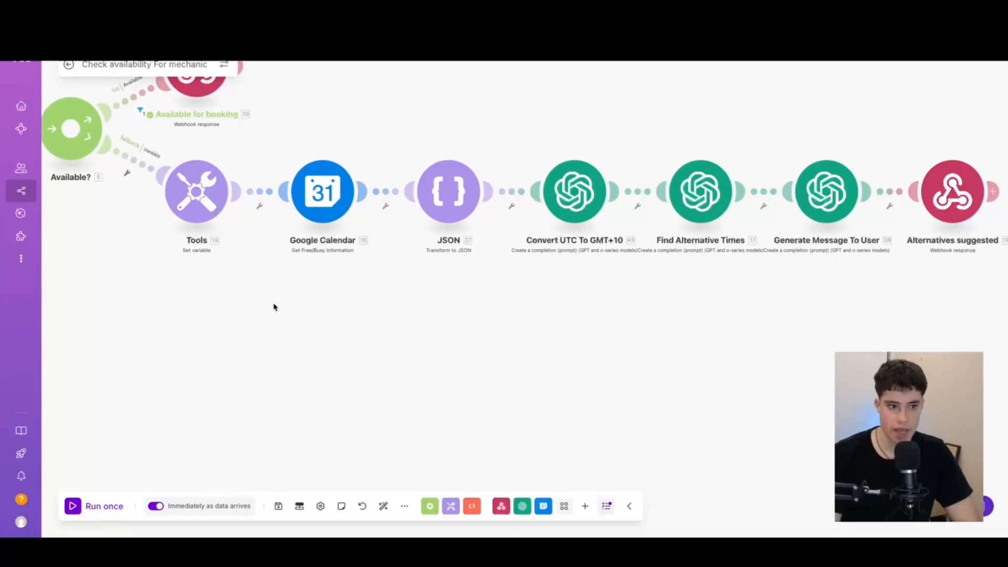
pyautogui.moveTo(286, 335); pyautogui.dragTo(414, 379)
pyautogui.click(317, 234)
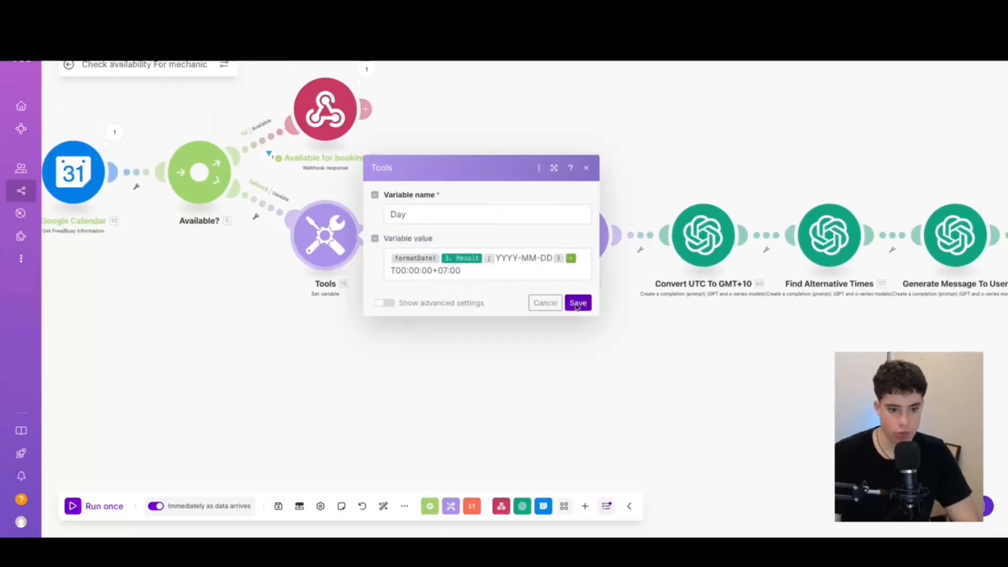
pyautogui.click(578, 303)
pyautogui.click(459, 251)
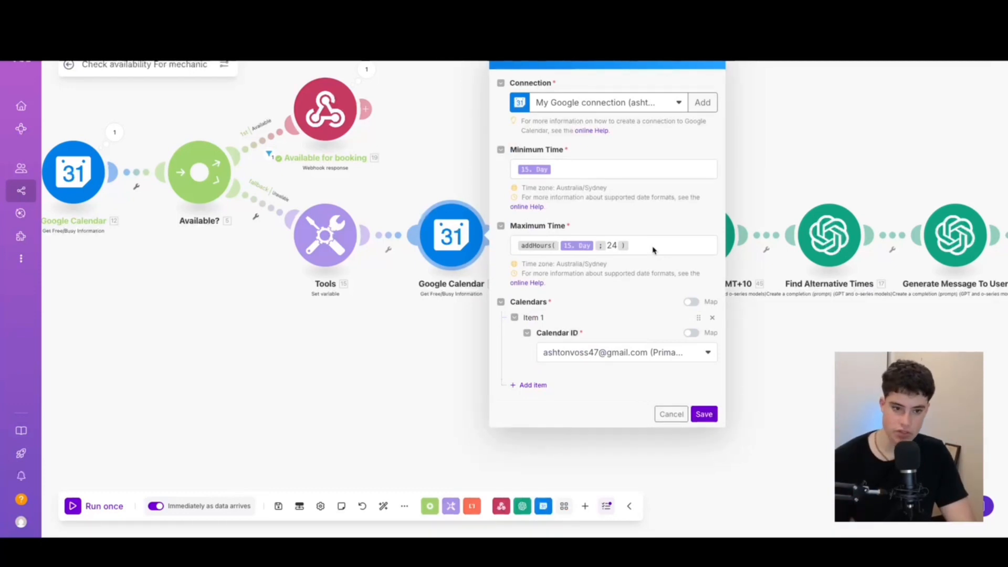
pyautogui.click(710, 418)
pyautogui.scroll(5, 711, 407)
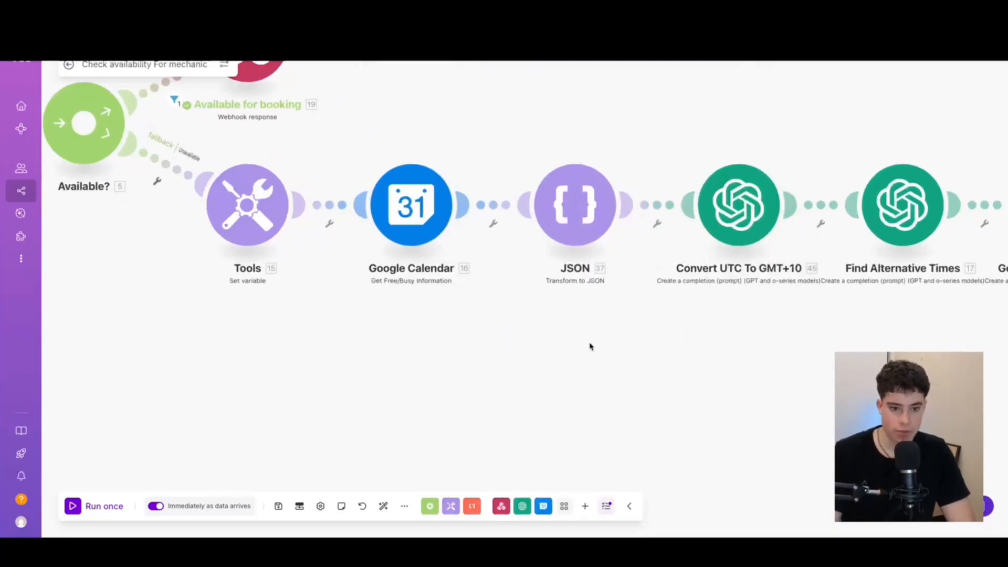
pyautogui.hscroll(3, 547, 368)
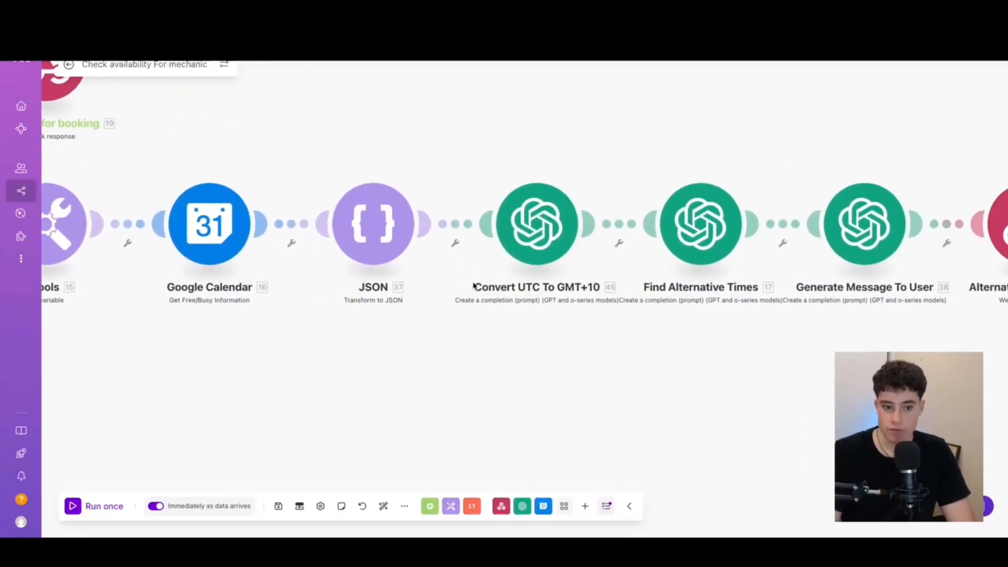
pyautogui.hscroll(3, 640, 344)
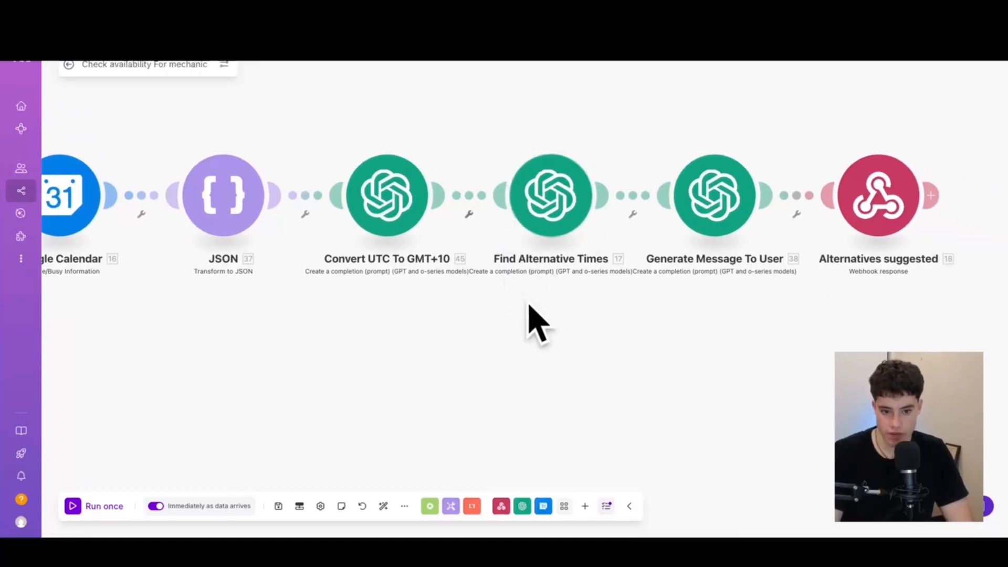
pyautogui.hscroll(3, 531, 320)
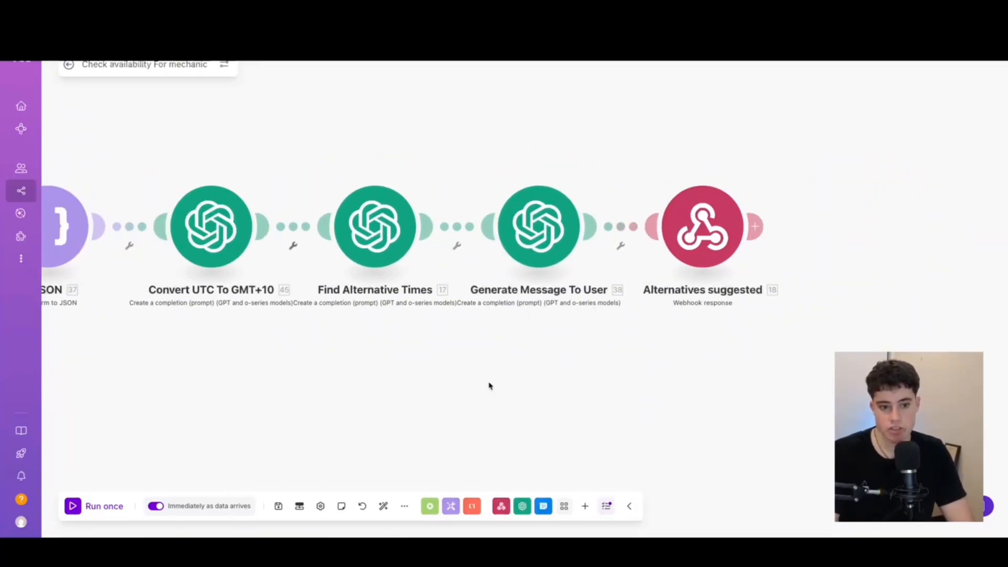
pyautogui.moveTo(547, 414); pyautogui.dragTo(436, 404)
pyautogui.click(606, 212)
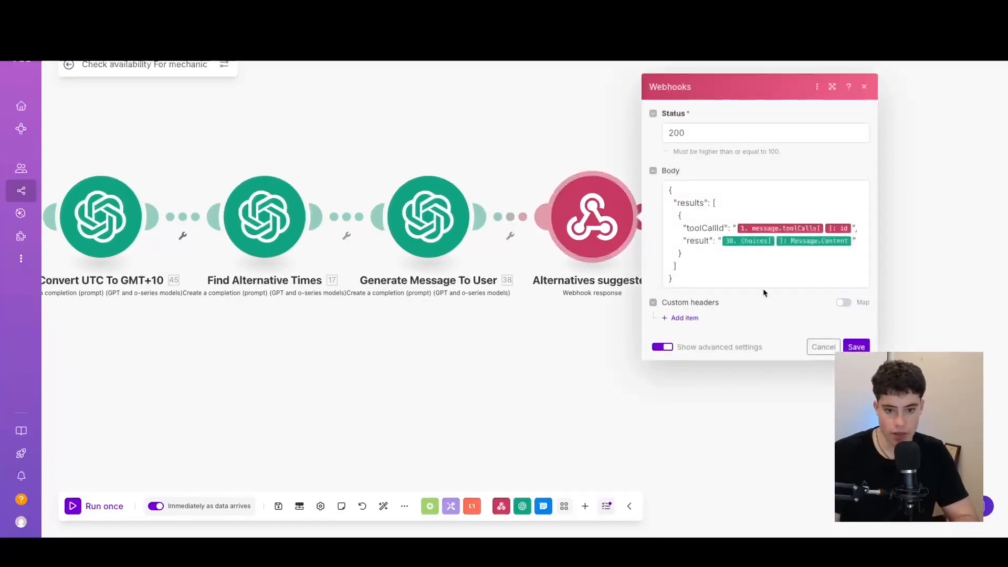
pyautogui.click(727, 262)
pyautogui.moveTo(736, 279); pyautogui.dragTo(707, 228)
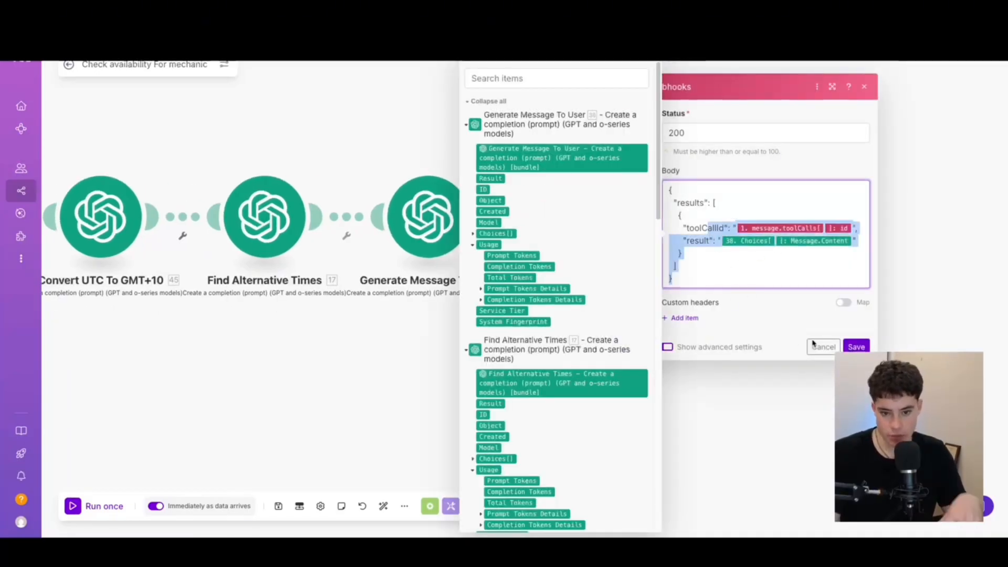
pyautogui.click(856, 347)
pyautogui.scroll(-5, 326, 371)
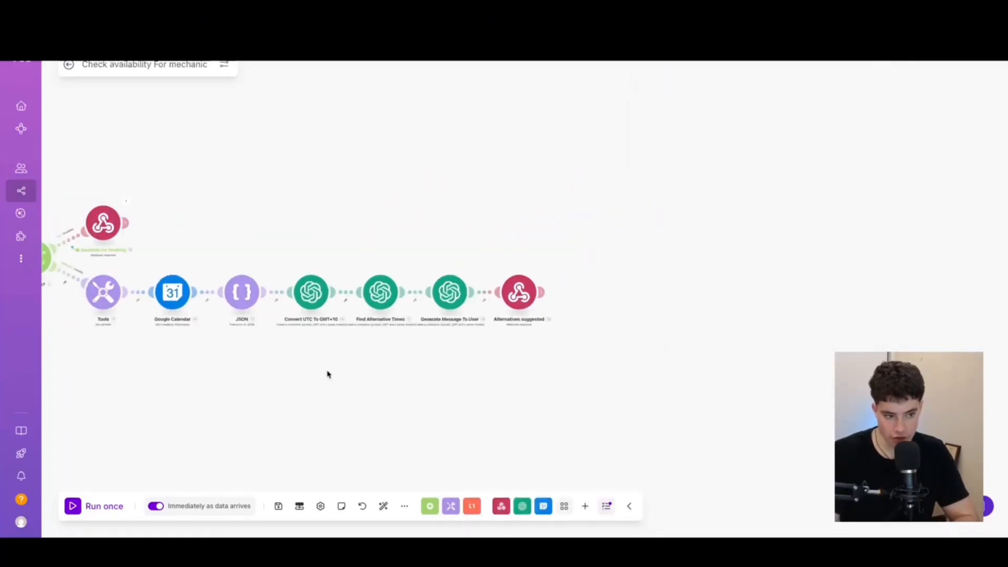
pyautogui.scroll(2, 465, 322)
pyautogui.moveTo(465, 322); pyautogui.dragTo(592, 342)
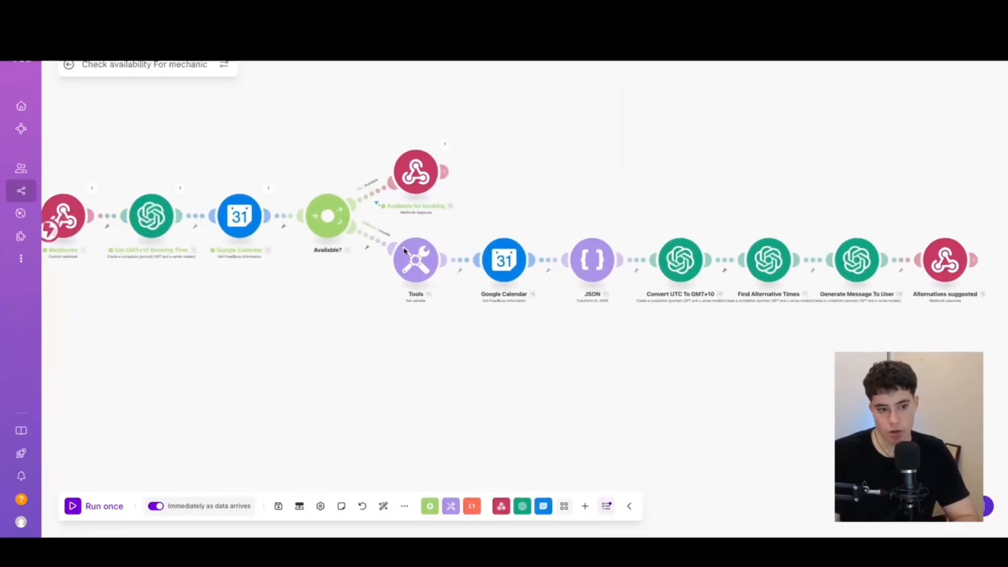
pyautogui.moveTo(696, 114); pyautogui.dragTo(569, 80)
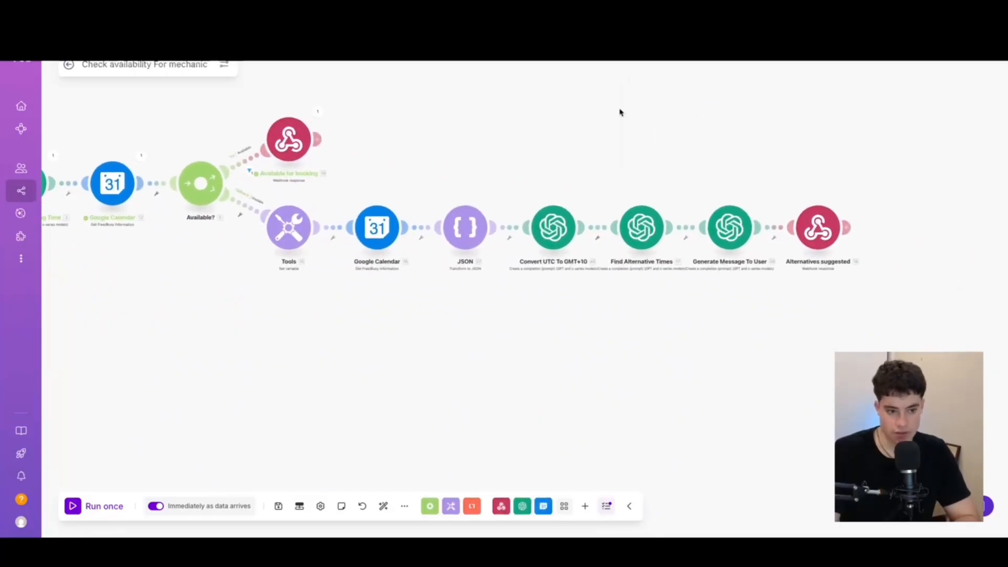
pyautogui.scroll(3, 268, 328)
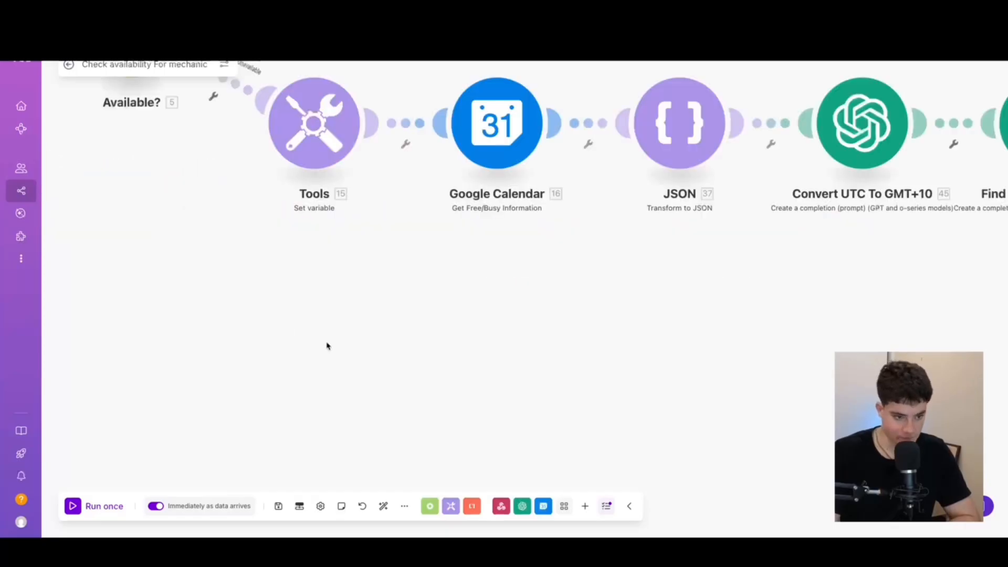
pyautogui.scroll(-6, 379, 340)
pyautogui.moveTo(354, 417); pyautogui.dragTo(481, 383)
pyautogui.scroll(5, 438, 359)
pyautogui.moveTo(538, 328); pyautogui.dragTo(488, 417)
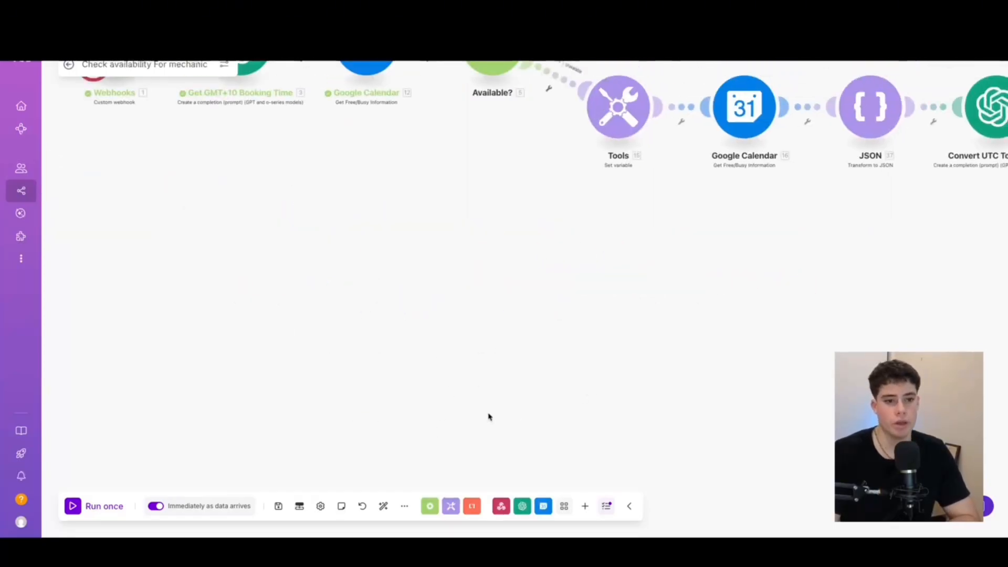
pyautogui.scroll(-3, 488, 417)
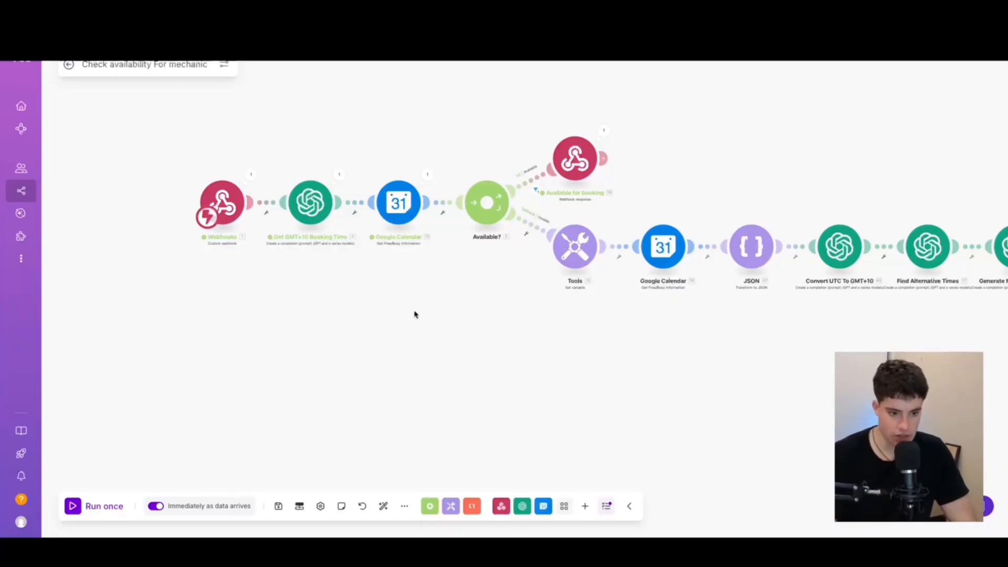
# Search the app picker for 'serv', then dismiss it without adding anything
pyautogui.click(356, 353)
pyautogui.write('ser')
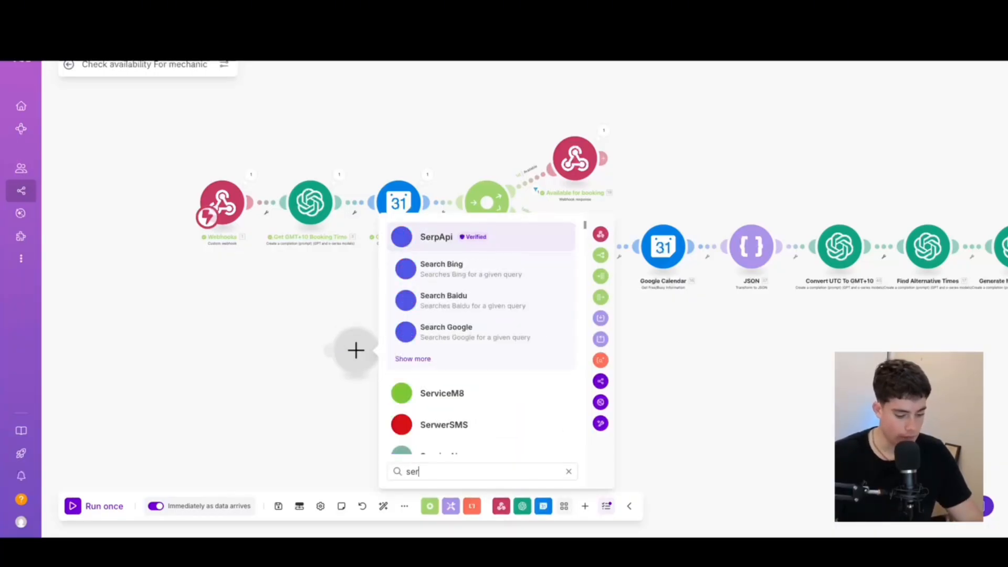
pyautogui.write('v')
pyautogui.scroll(-2, 440, 320)
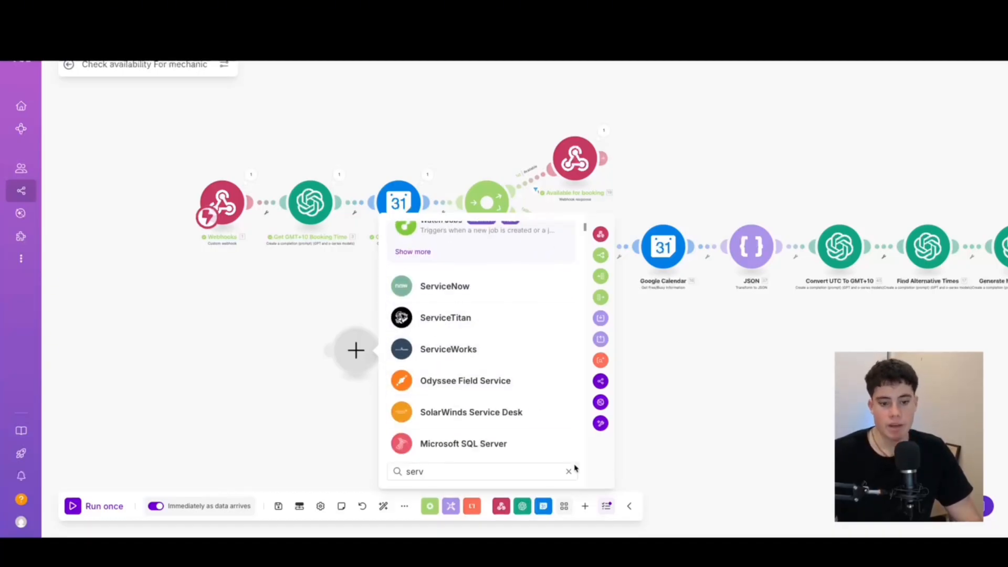
pyautogui.click(703, 426)
# Add a trial HTTP module and close its settings
pyautogui.click(424, 391)
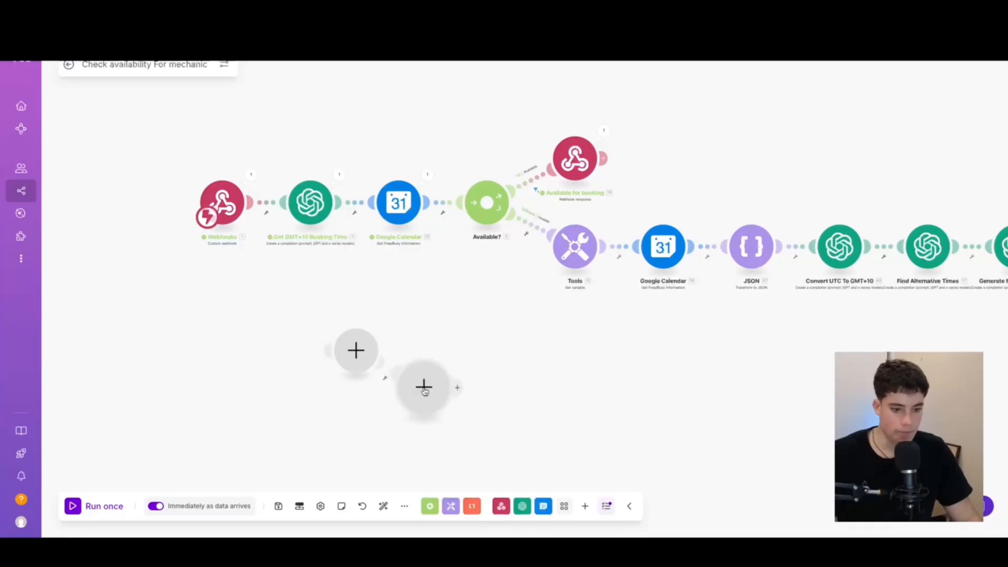
pyautogui.write('h')
pyautogui.click(525, 337)
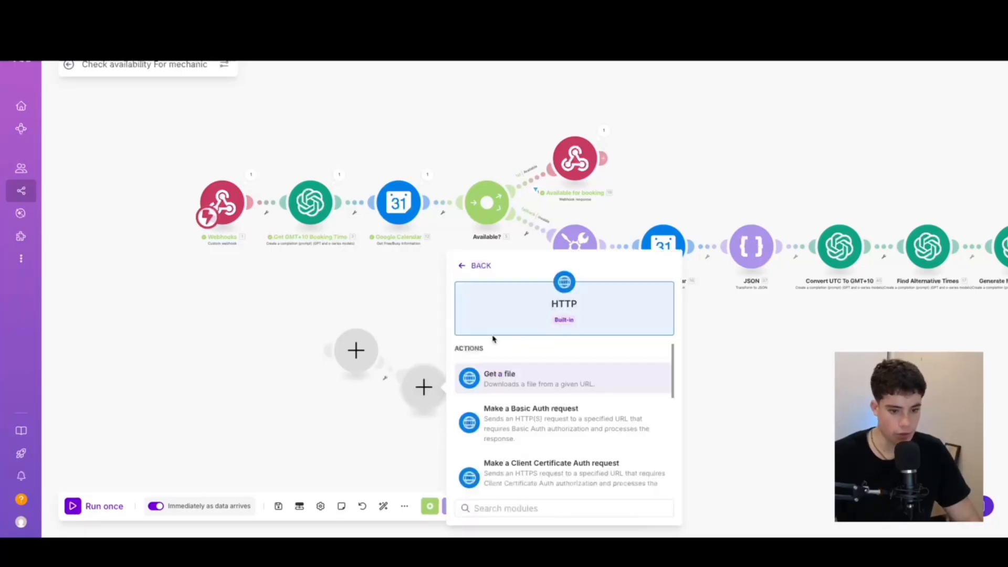
pyautogui.scroll(-1, 524, 410)
pyautogui.press('Escape')
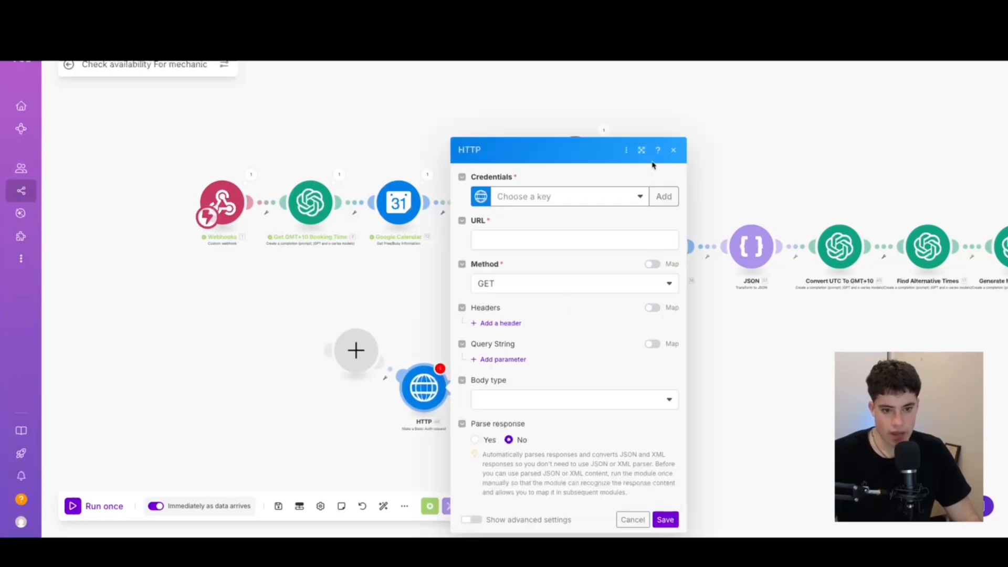
pyautogui.click(673, 150)
# Delete the HTTP module and the empty placeholder module, then recentre the scenario
pyautogui.moveTo(490, 426); pyautogui.dragTo(441, 333)
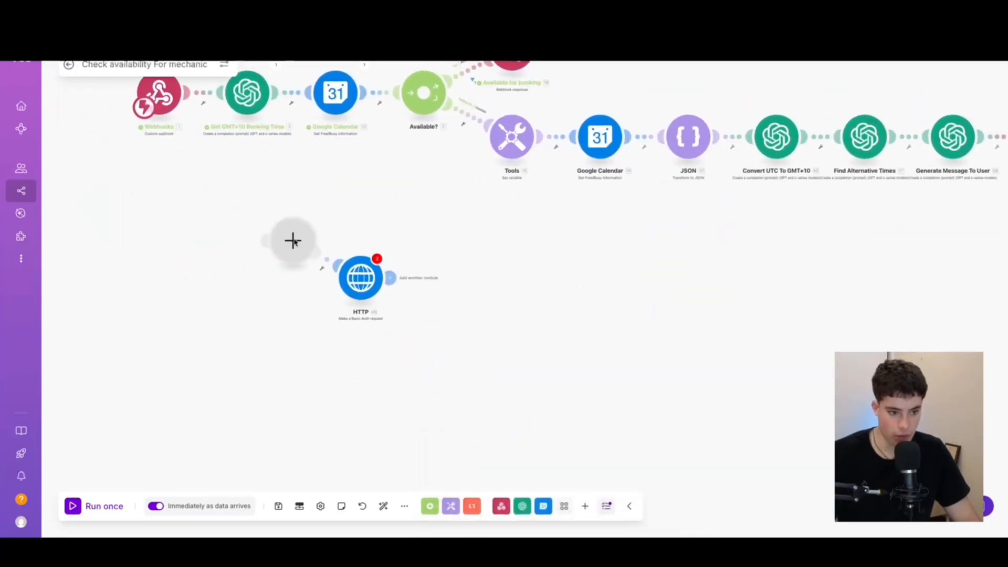
pyautogui.rightClick(359, 279)
pyautogui.click(404, 405)
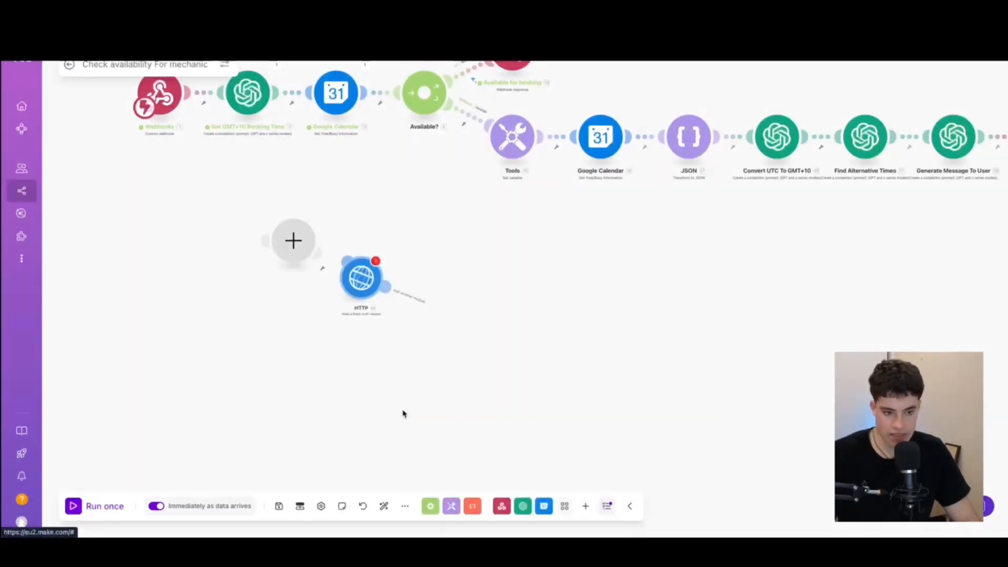
pyautogui.rightClick(296, 246)
pyautogui.click(332, 272)
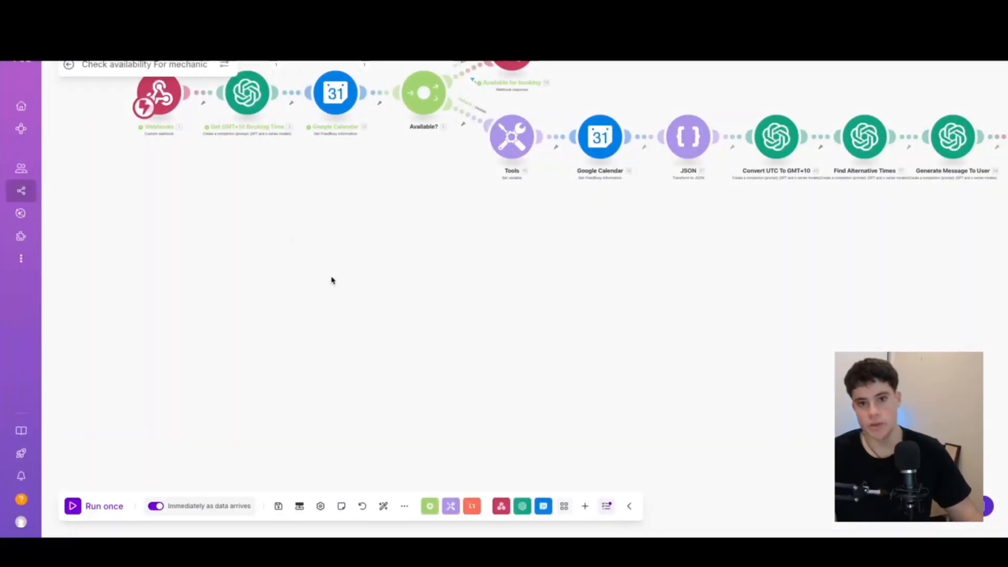
pyautogui.scroll(-4, 337, 368)
pyautogui.moveTo(313, 350); pyautogui.dragTo(339, 388)
pyautogui.scroll(4, 384, 321)
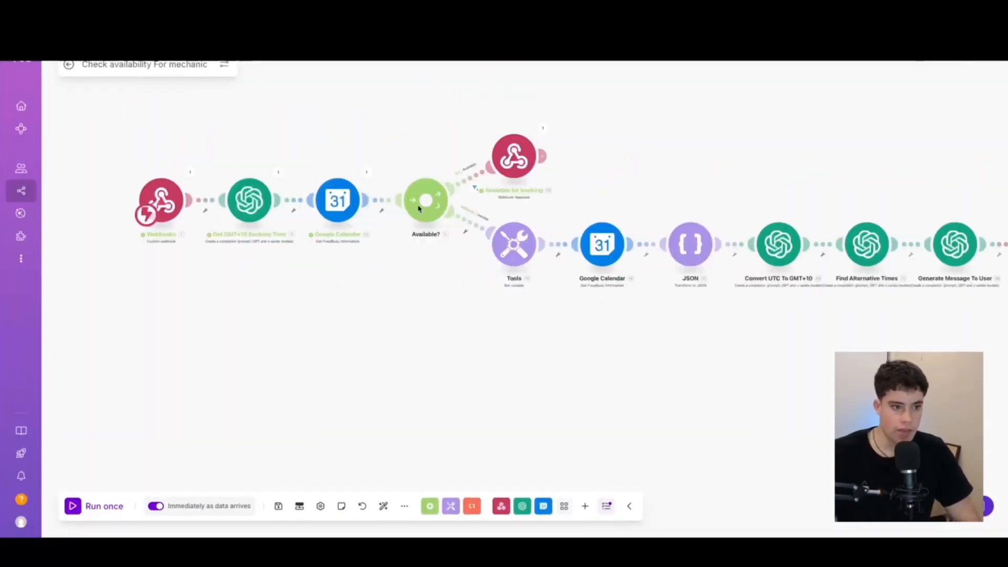
# Pan to the booking scenario's calendar event, email, Twilio SMS and webhook response modules
pyautogui.moveTo(763, 394); pyautogui.dragTo(656, 406)
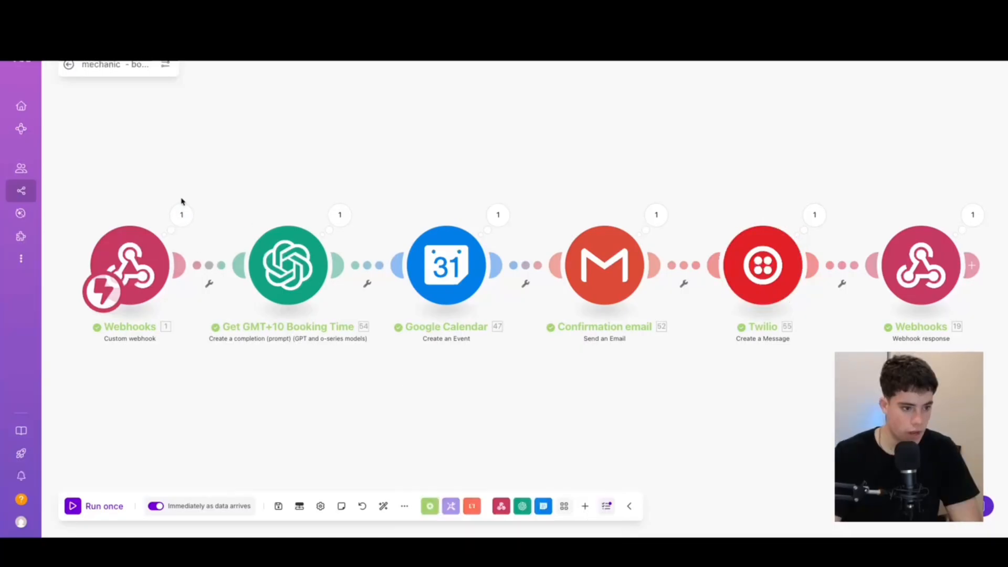
pyautogui.click(188, 215)
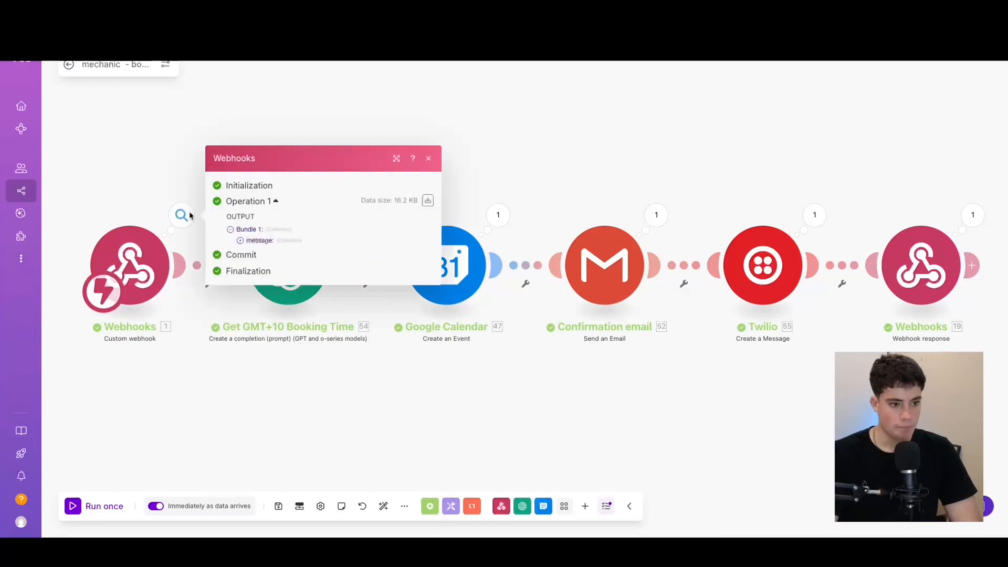
pyautogui.click(240, 240)
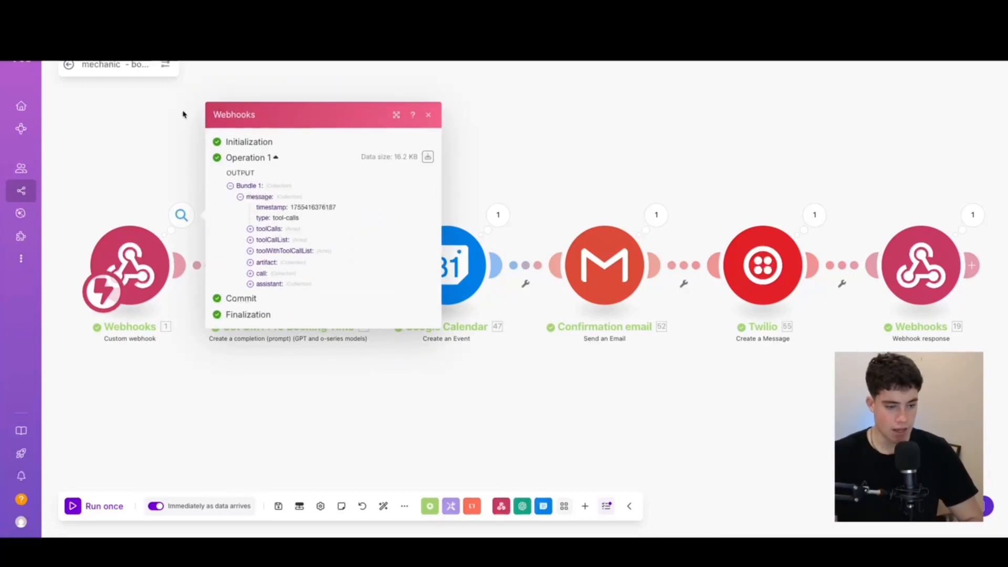
pyautogui.click(250, 230)
pyautogui.click(260, 235)
pyautogui.click(270, 249)
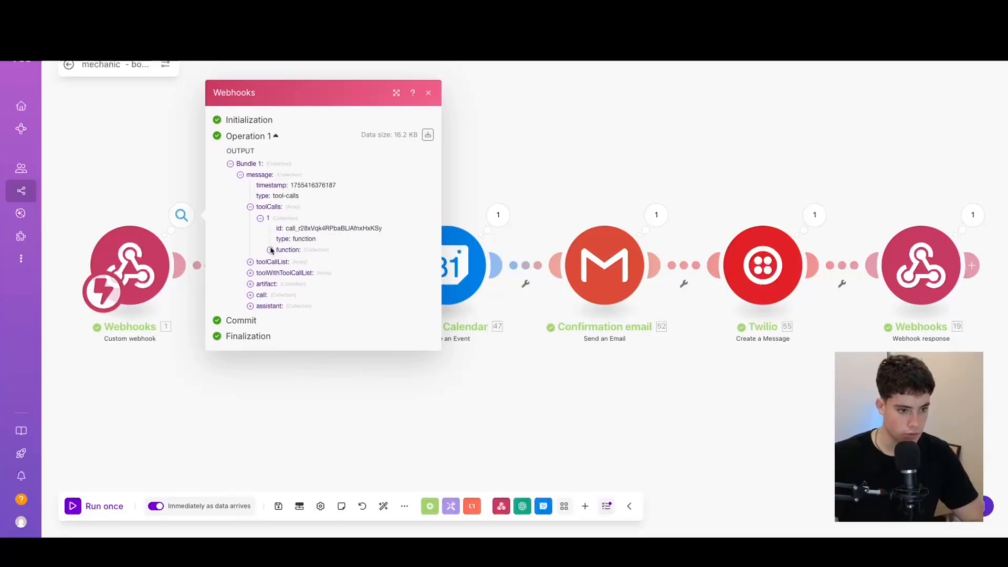
pyautogui.click(280, 262)
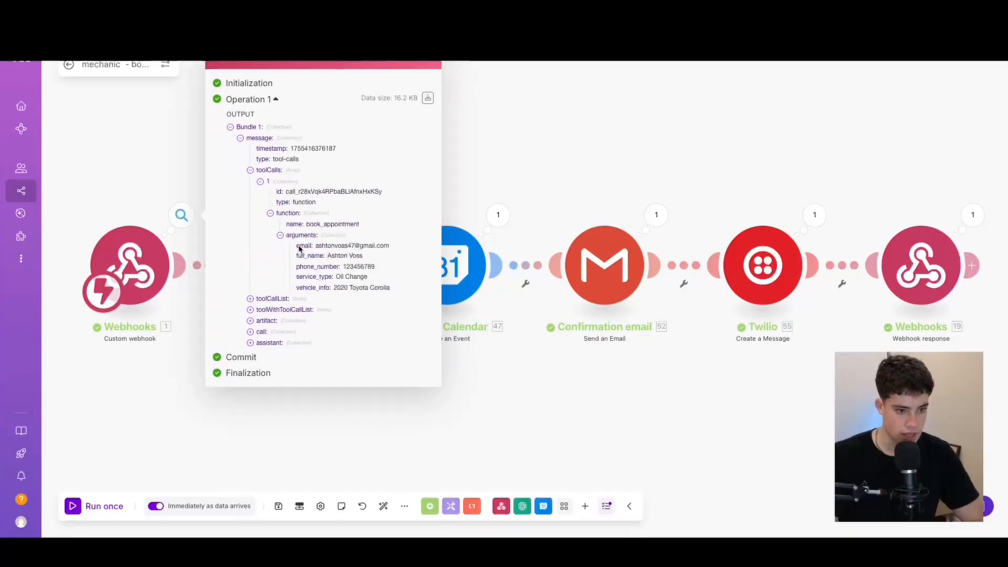
pyautogui.moveTo(388, 288); pyautogui.dragTo(298, 245)
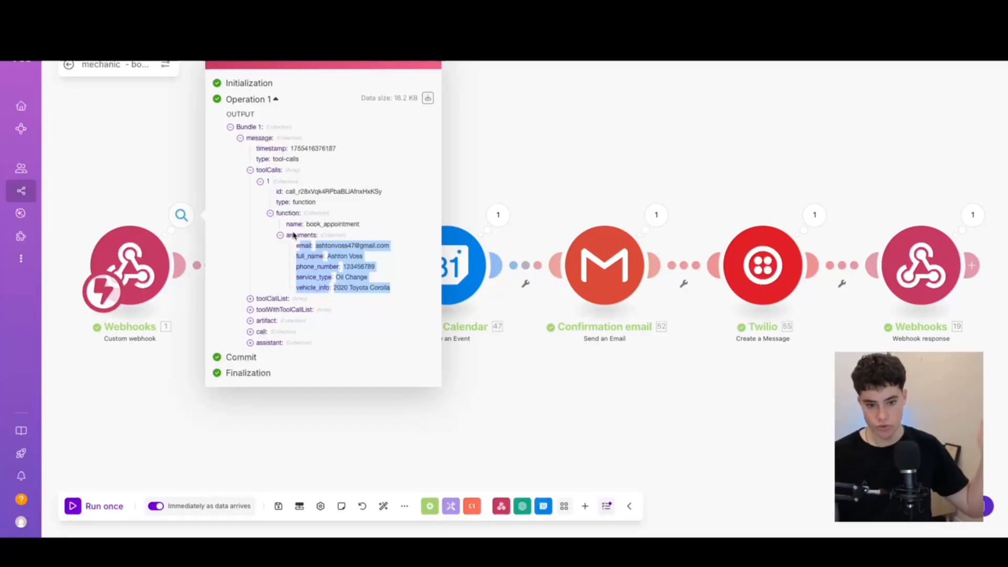
pyautogui.click(434, 62)
pyautogui.click(181, 215)
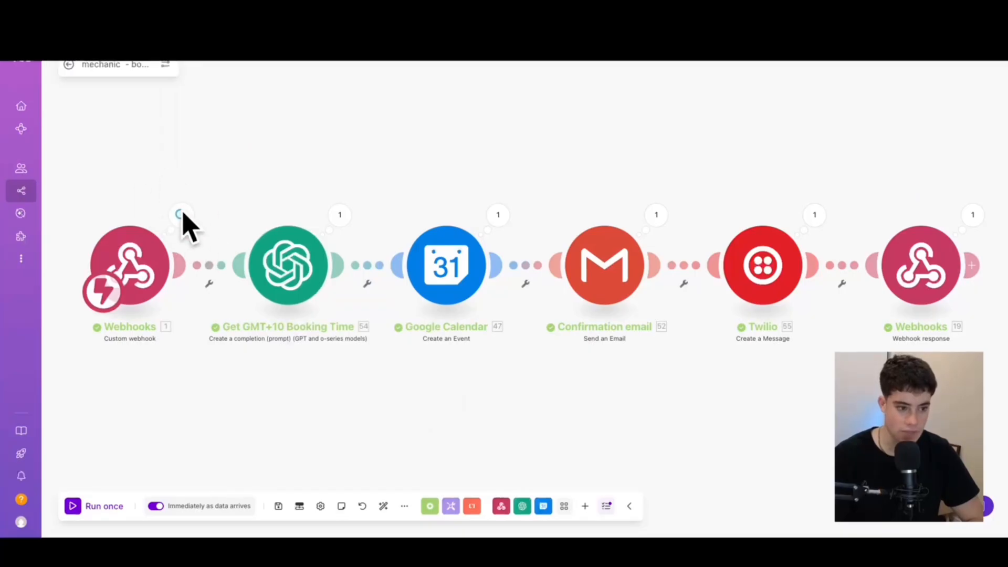
pyautogui.scroll(-3, 345, 452)
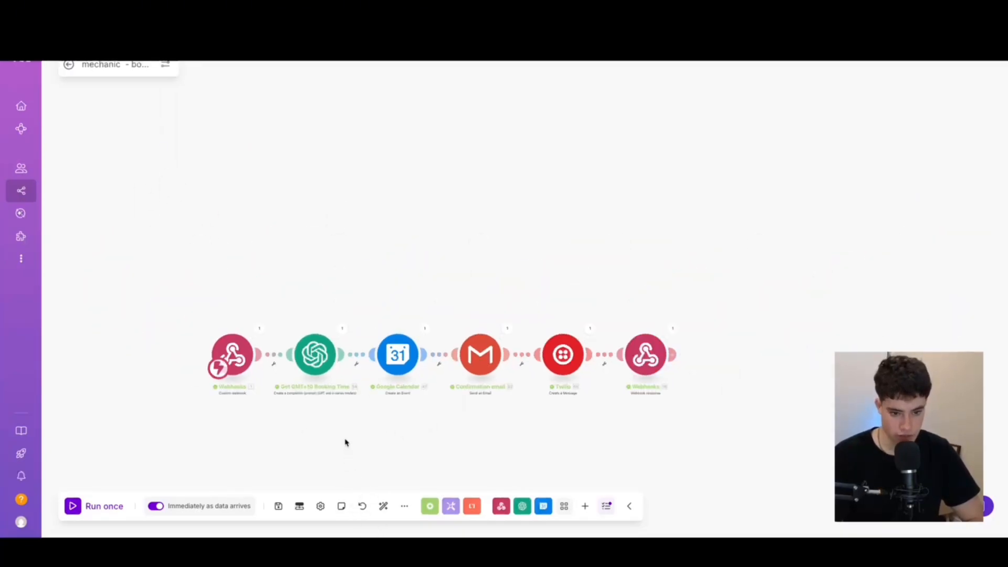
pyautogui.scroll(2, 443, 462)
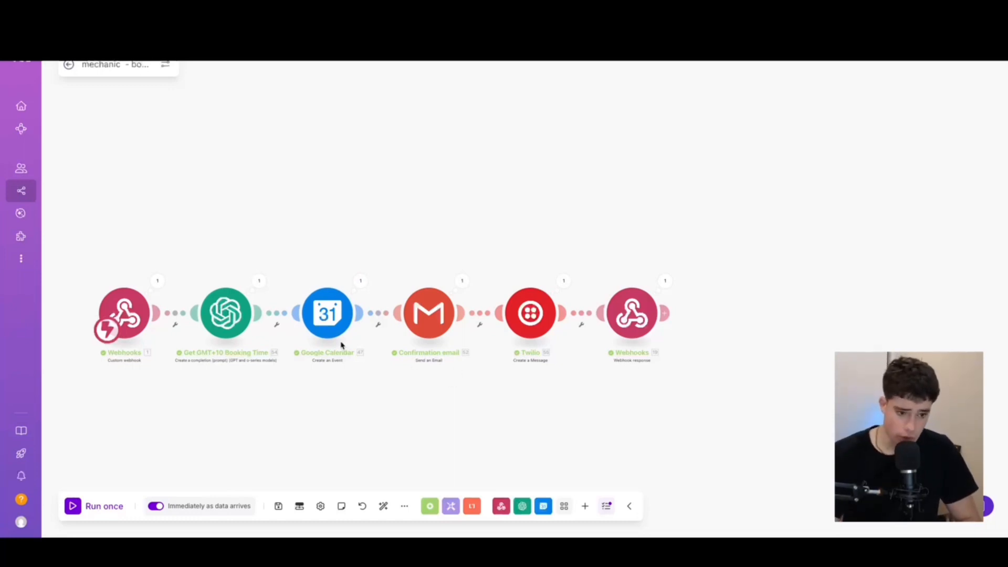
pyautogui.scroll(5, 288, 421)
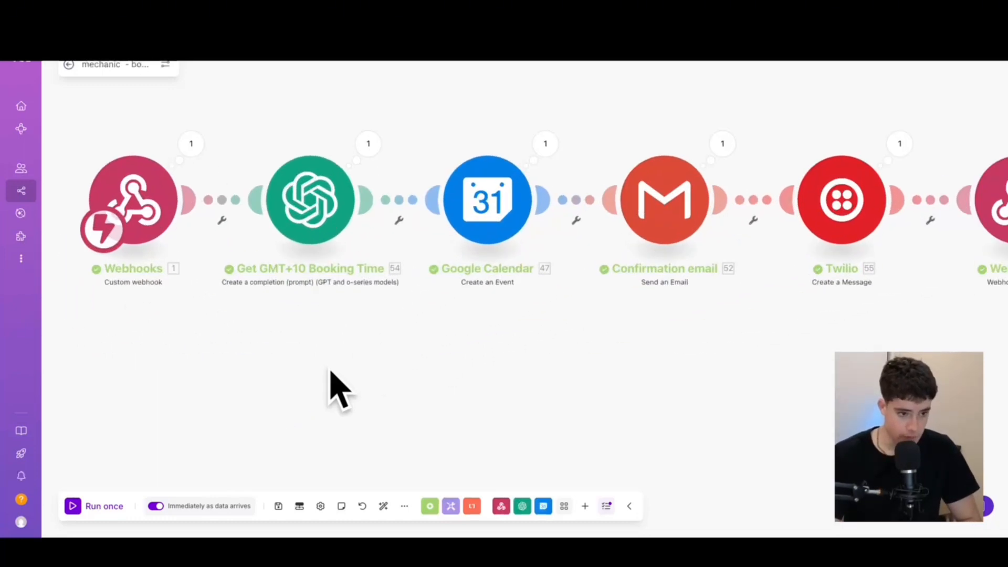
pyautogui.moveTo(336, 388); pyautogui.dragTo(385, 433)
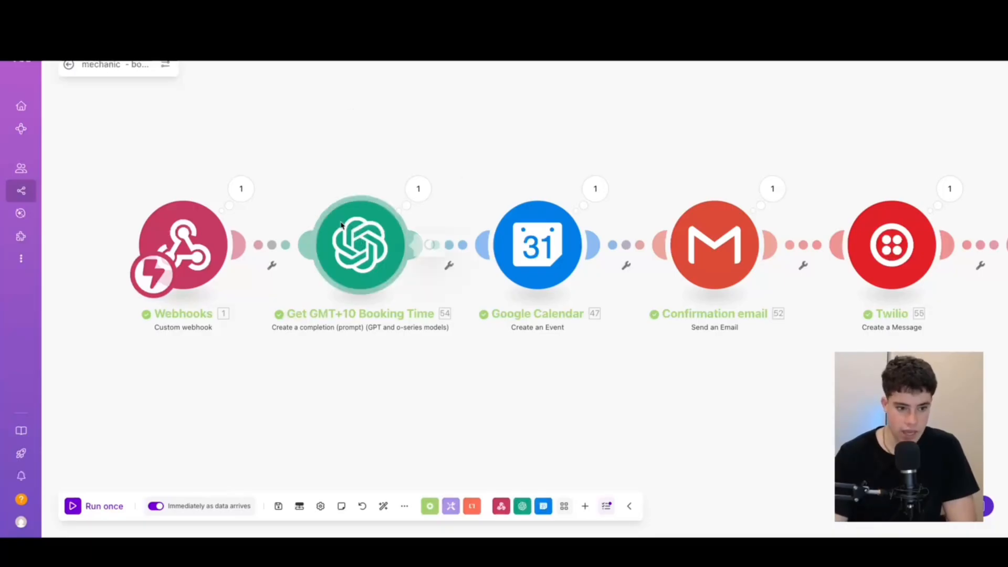
pyautogui.click(361, 242)
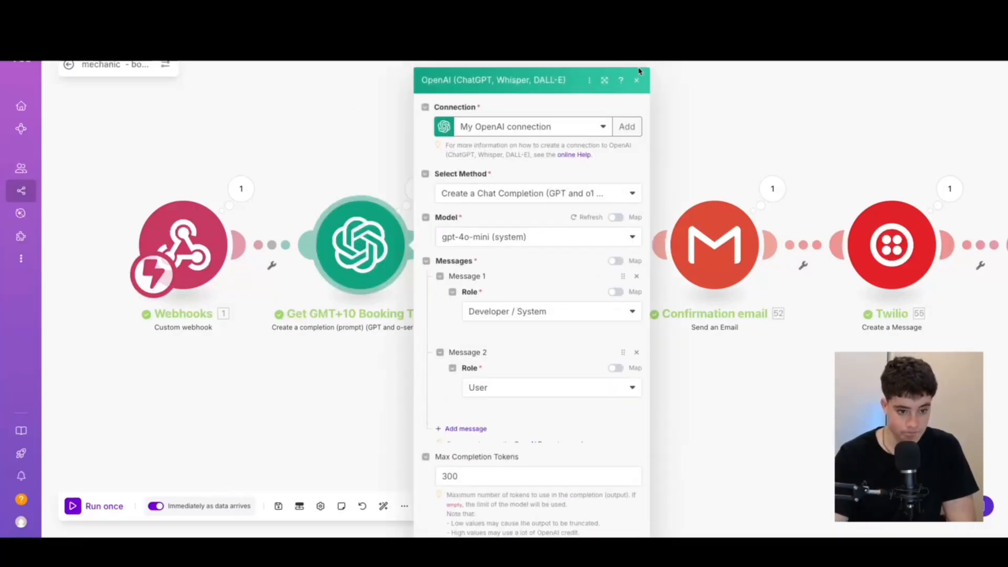
pyautogui.click(633, 64)
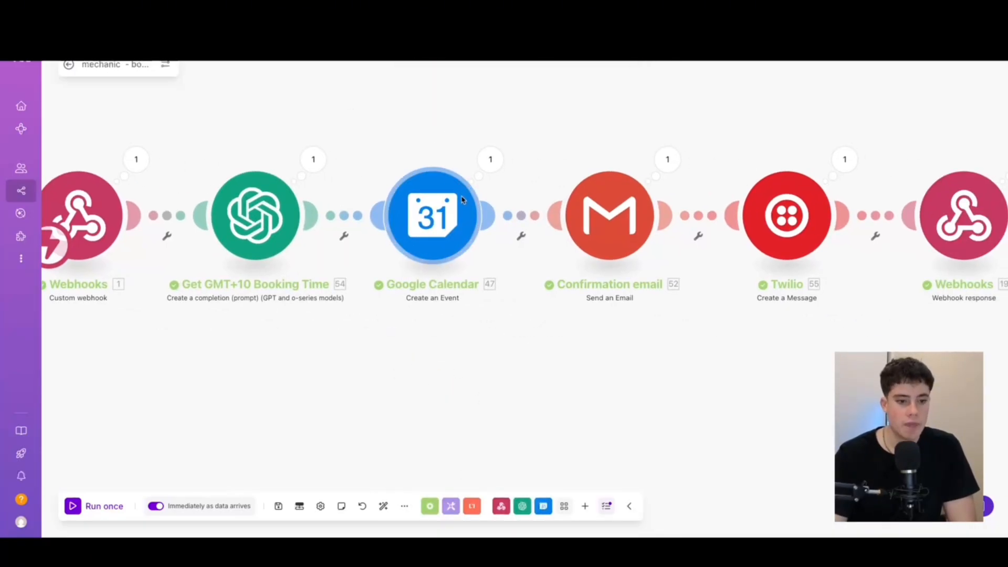
# Open the Google Calendar Create an Event module and inspect its event name and start date mappings
pyautogui.click(489, 237)
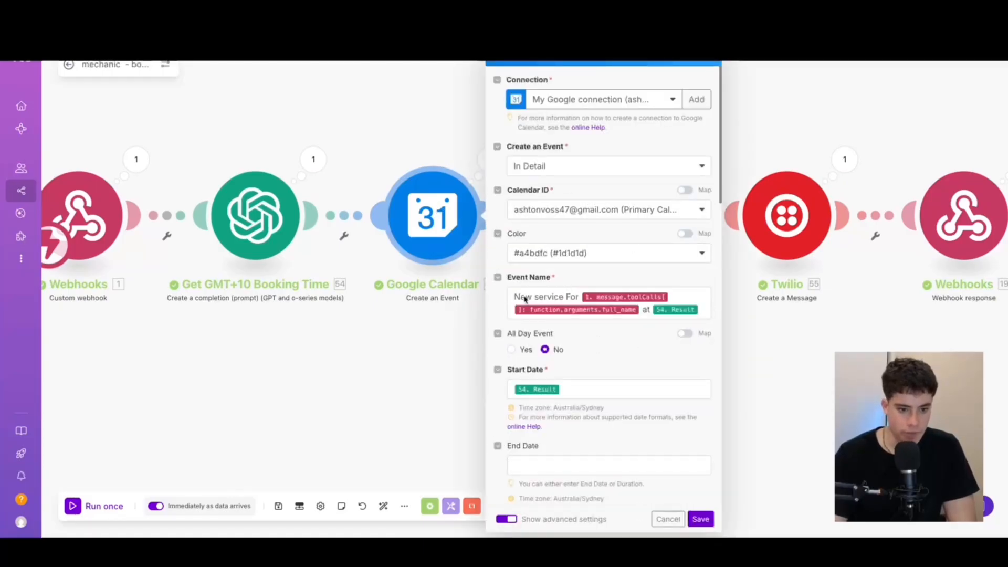
pyautogui.click(523, 299)
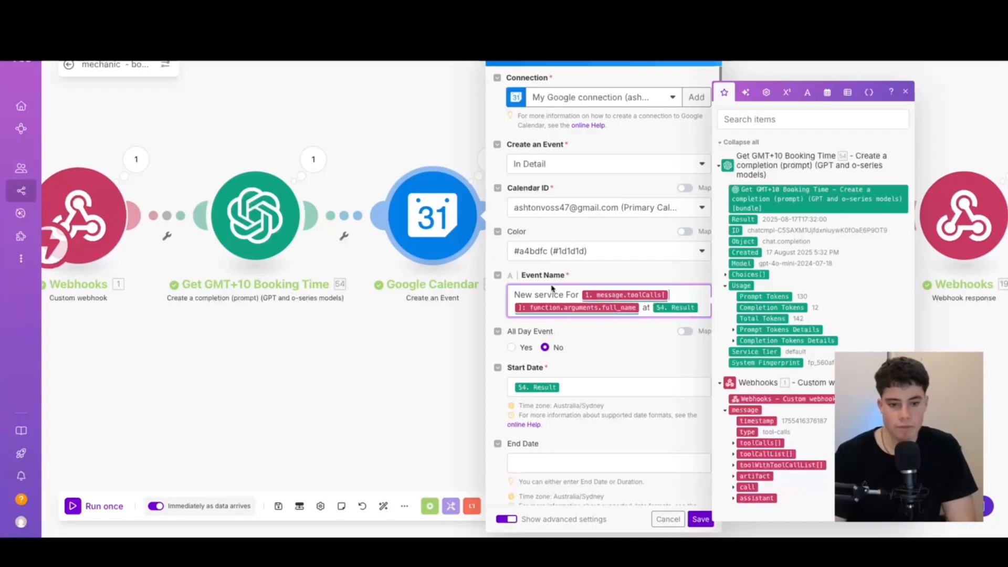
pyautogui.click(683, 297)
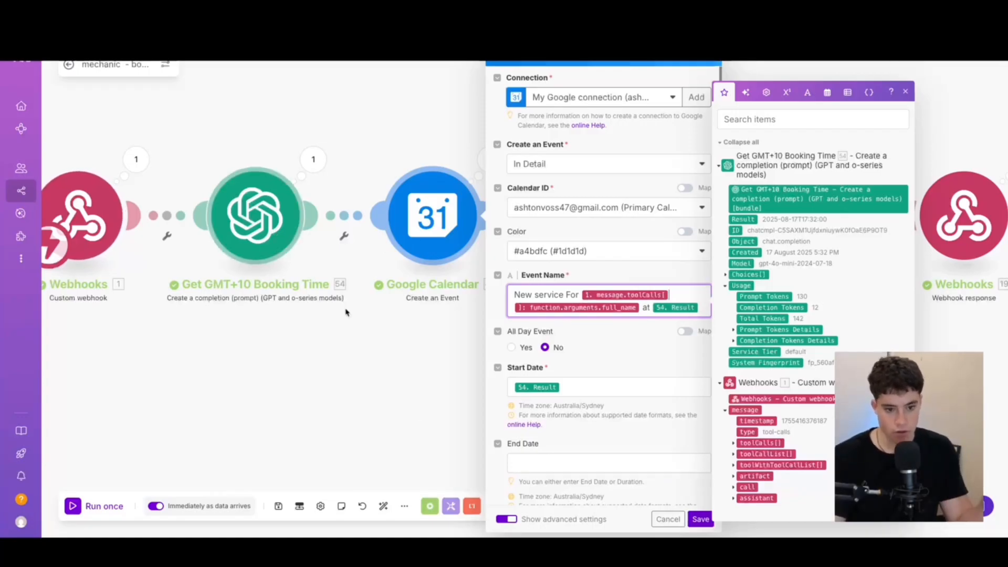
pyautogui.scroll(-1, 604, 409)
pyautogui.scroll(-3, 572, 378)
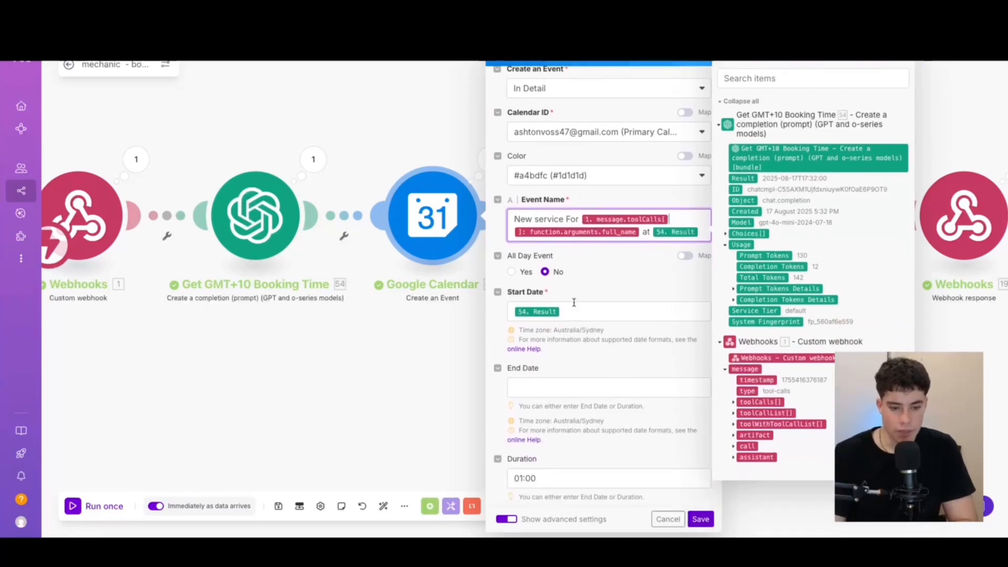
pyautogui.click(572, 310)
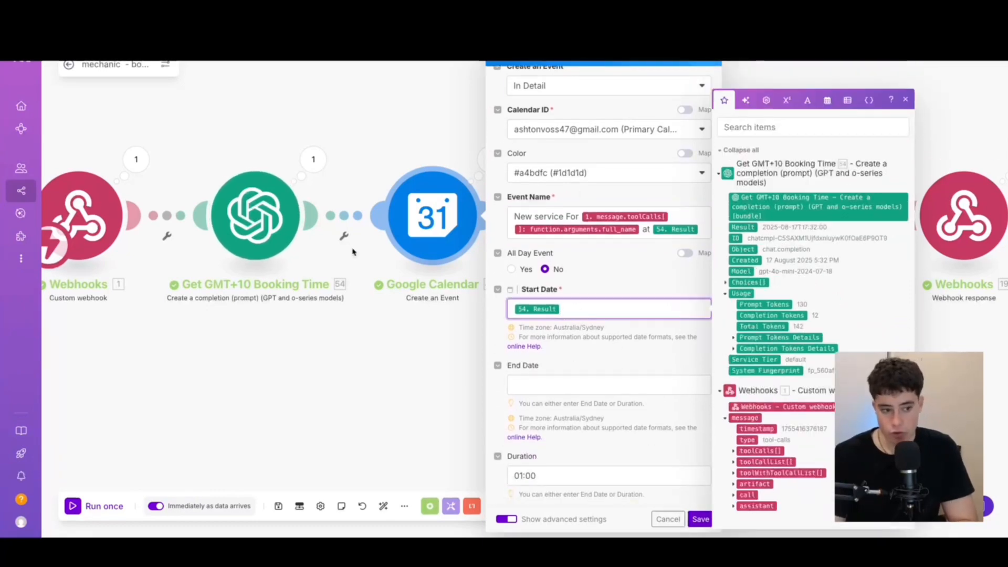
# Review the event description, expanding toolCalls function arguments to see the booking data available for mapping
pyautogui.scroll(-8, 606, 428)
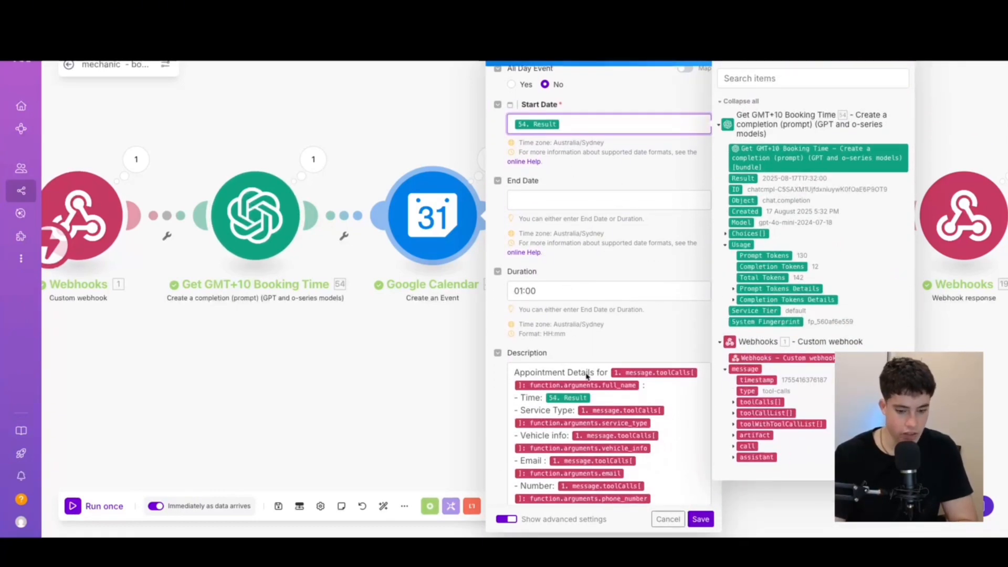
pyautogui.scroll(-4, 588, 373)
pyautogui.moveTo(661, 417); pyautogui.dragTo(518, 286)
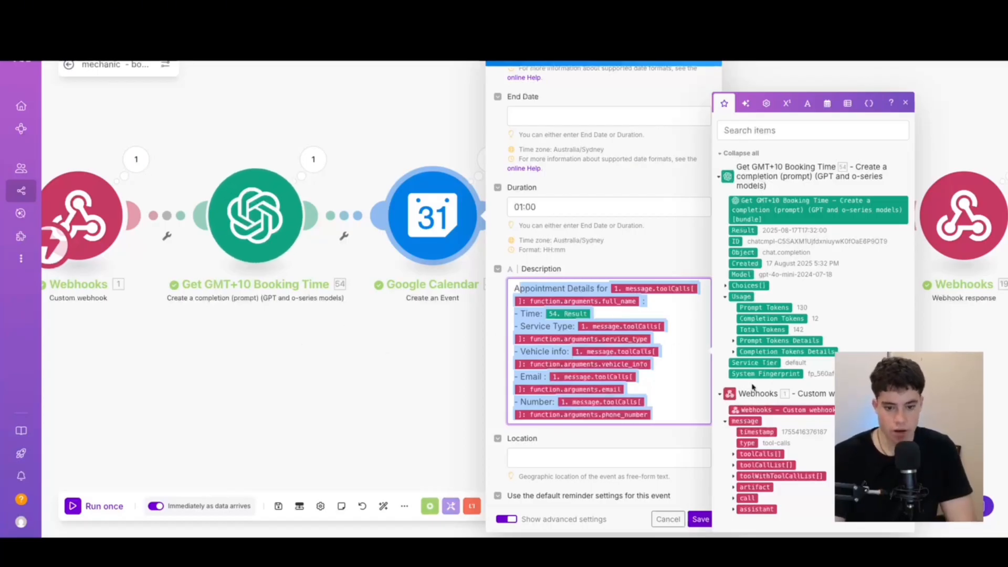
pyautogui.click(733, 454)
pyautogui.click(741, 455)
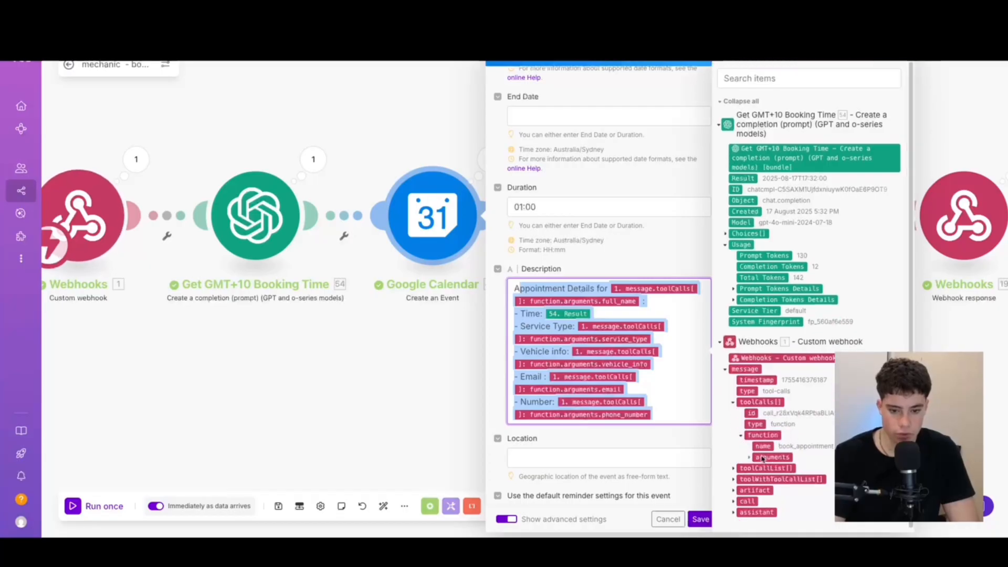
pyautogui.click(749, 457)
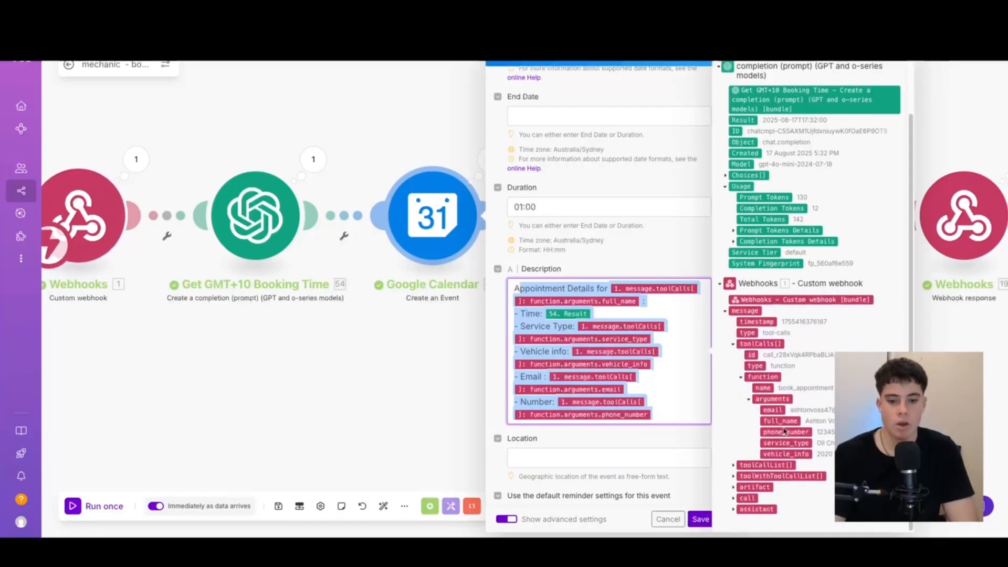
pyautogui.click(809, 417)
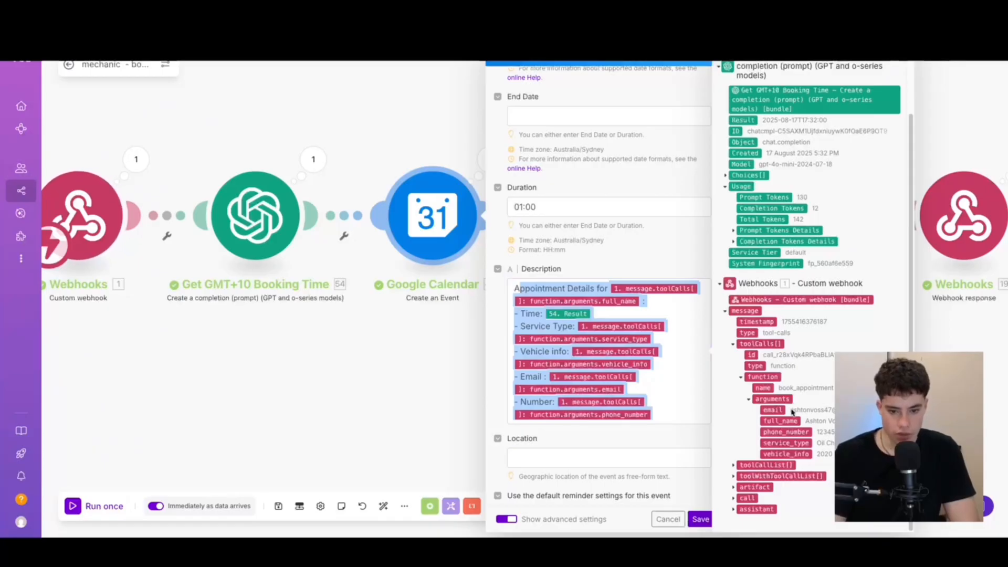
pyautogui.click(670, 332)
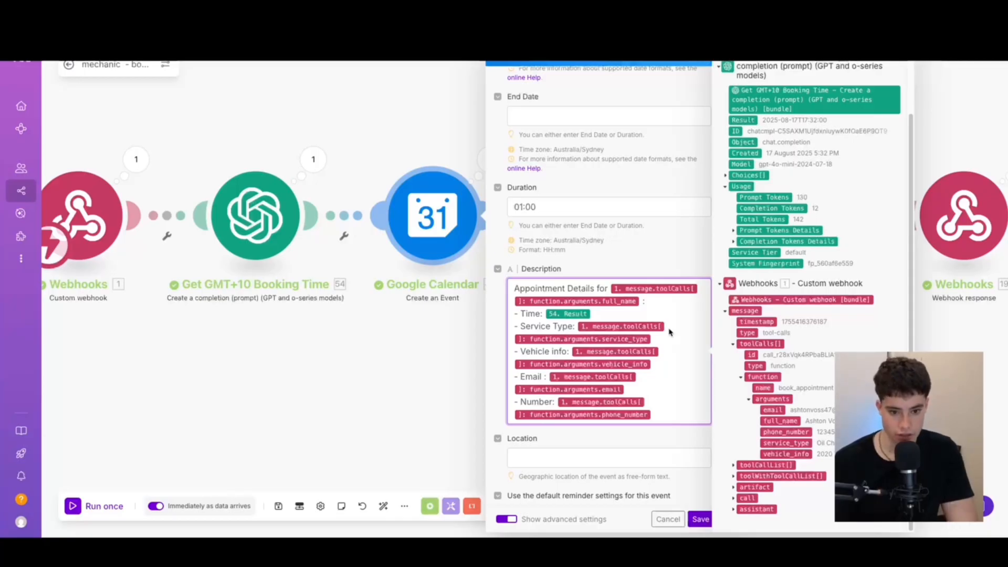
# Check the attendee name and email mappings, then save the calendar event settings
pyautogui.scroll(-1, 586, 180)
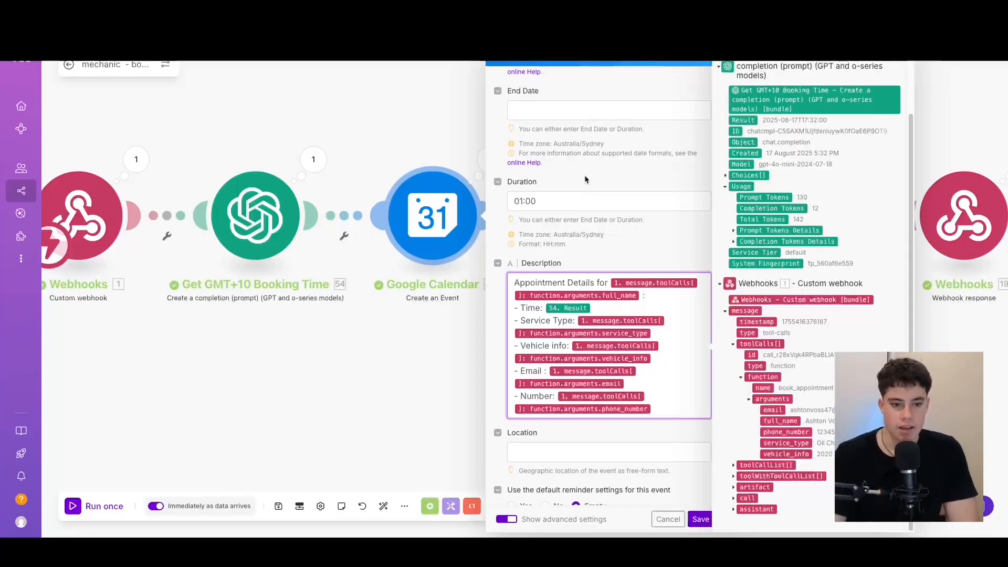
pyautogui.scroll(-7, 585, 179)
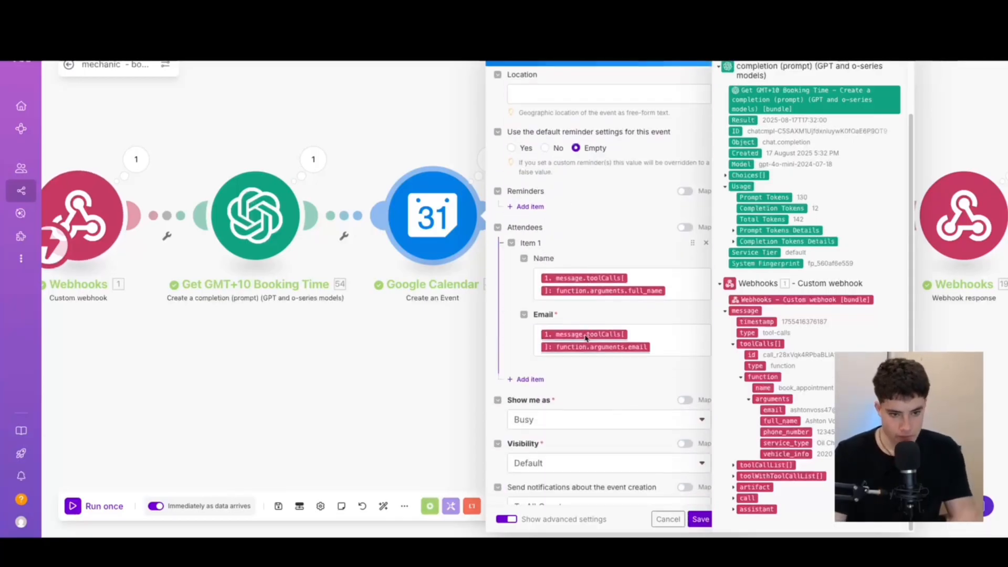
pyautogui.scroll(6, 554, 194)
pyautogui.scroll(-6, 625, 310)
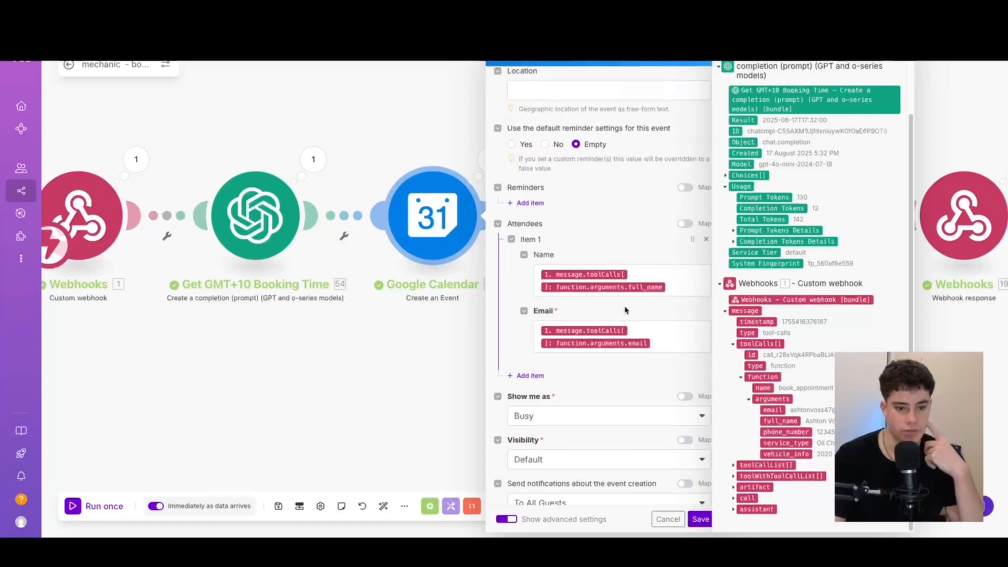
pyautogui.click(678, 292)
pyautogui.click(654, 341)
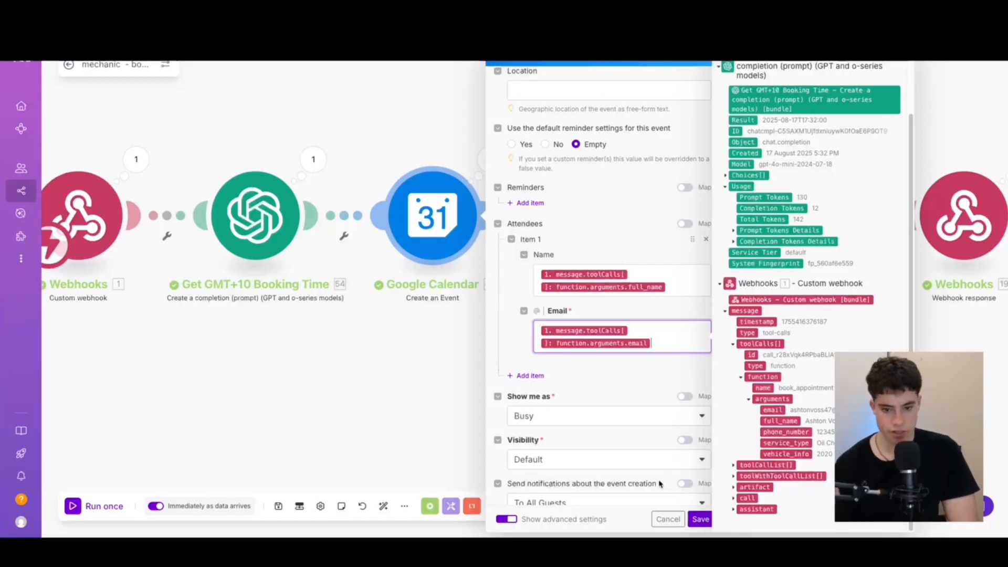
pyautogui.click(701, 519)
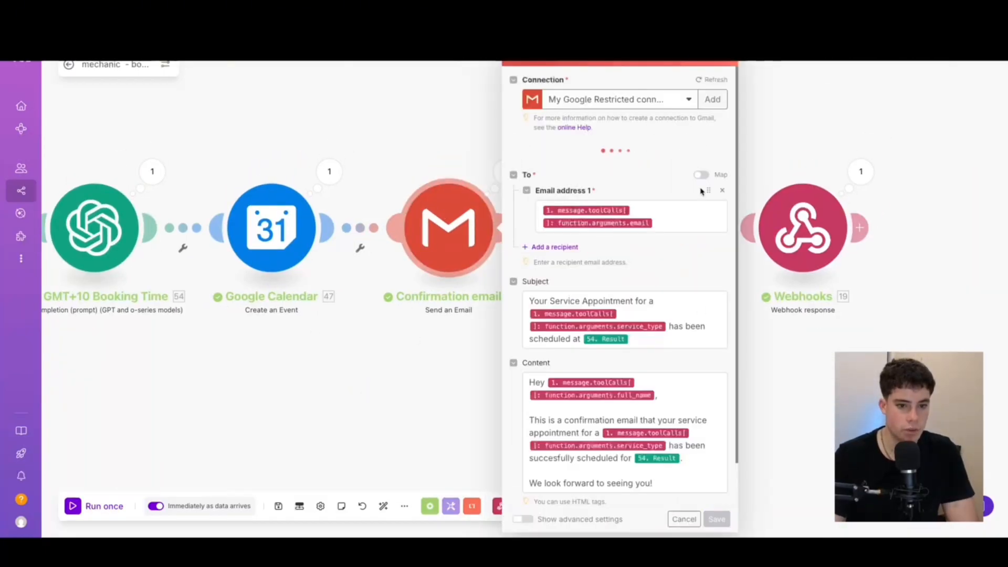
pyautogui.scroll(-1, 636, 100)
pyautogui.scroll(-1, 637, 101)
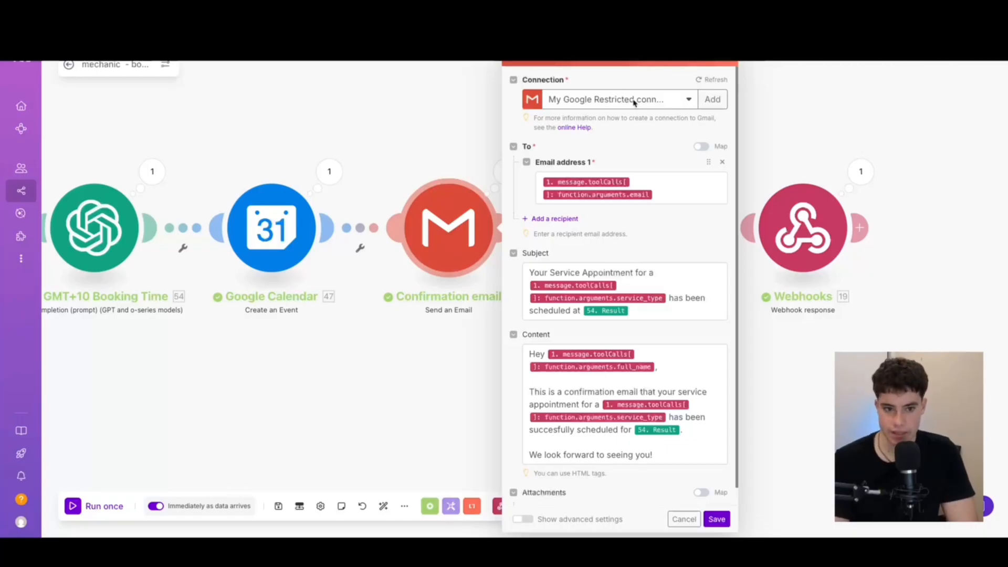
pyautogui.click(635, 101)
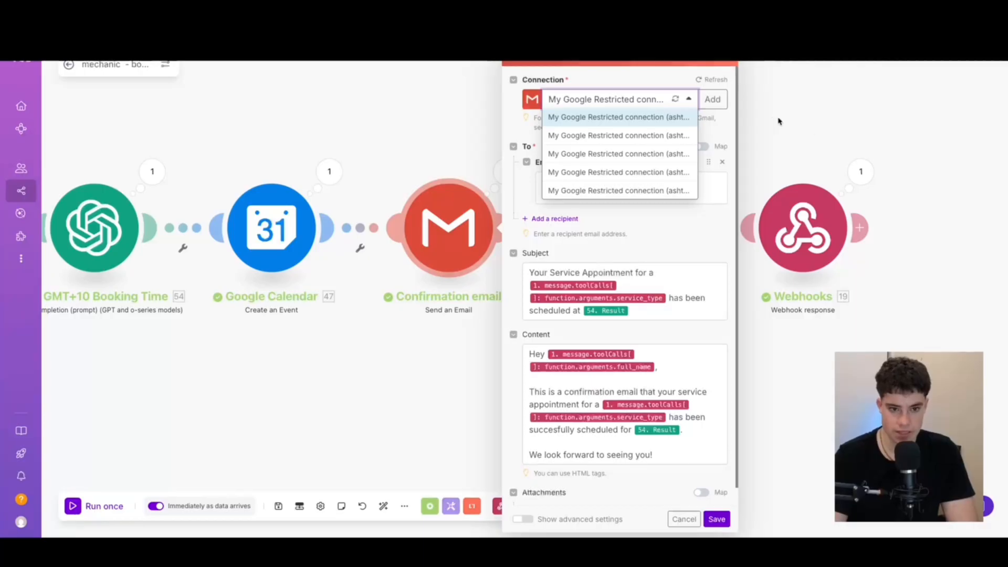
pyautogui.click(875, 110)
pyautogui.click(460, 223)
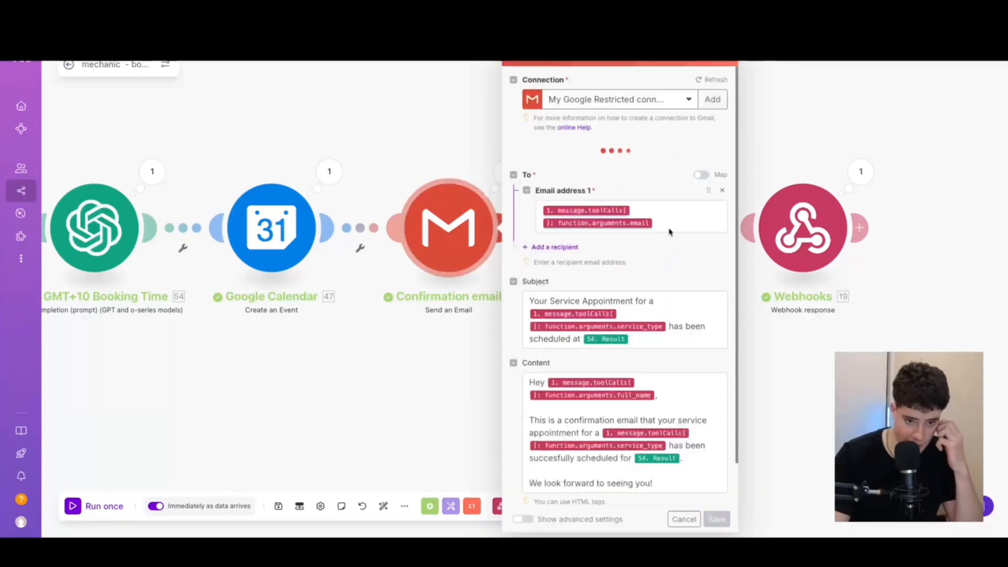
pyautogui.scroll(-1, 678, 221)
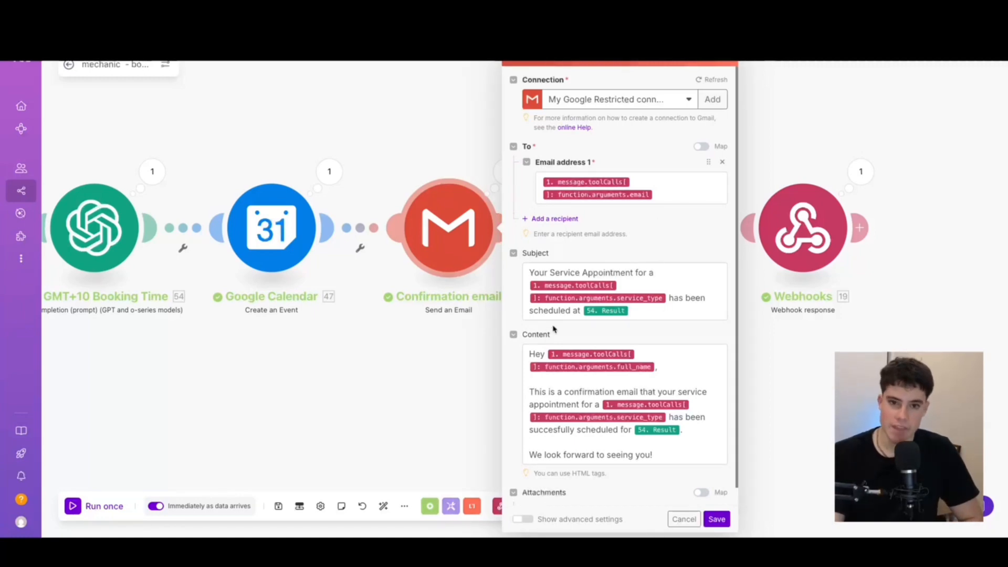
pyautogui.scroll(-1, 577, 262)
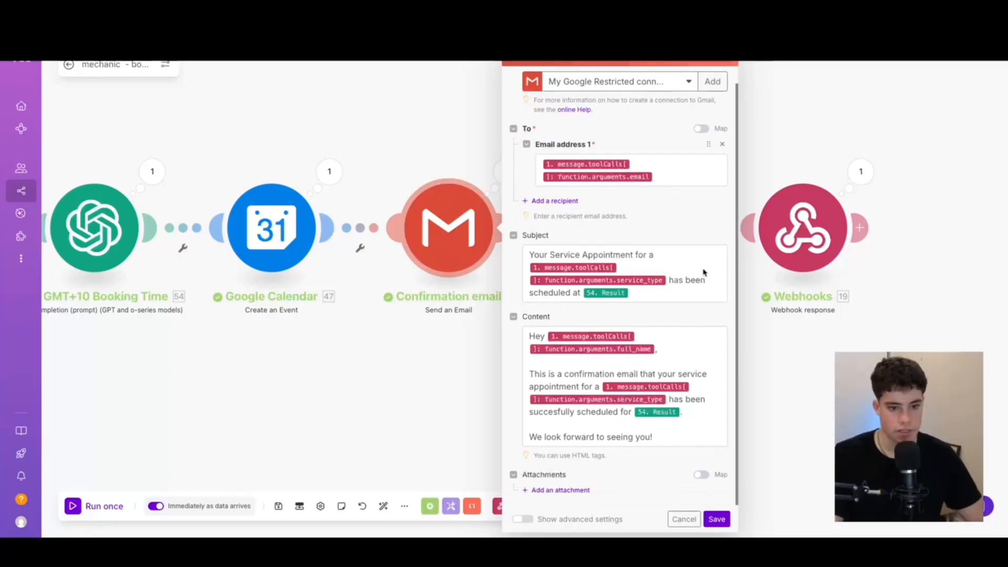
pyautogui.click(654, 297)
pyautogui.scroll(-15, 825, 294)
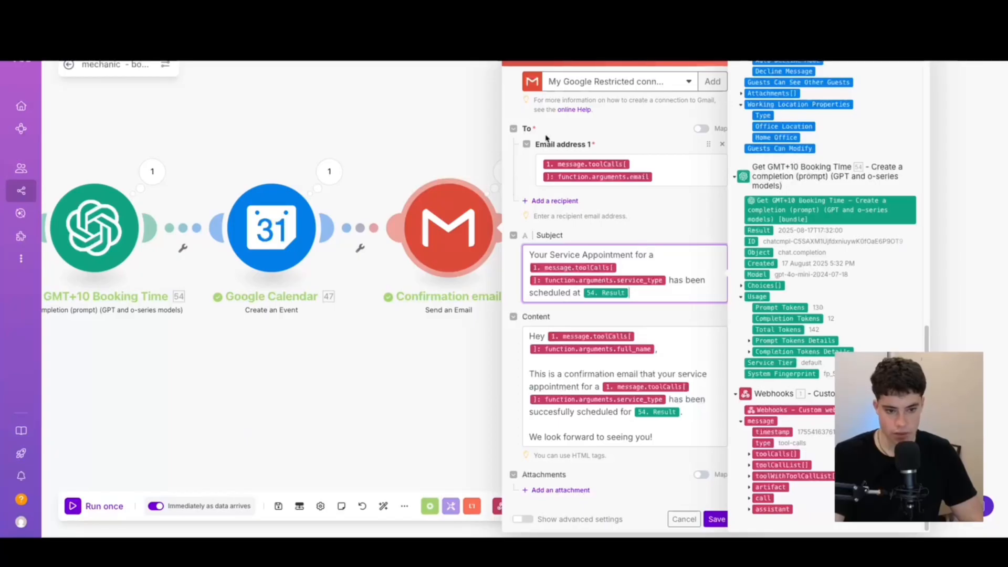
pyautogui.click(539, 236)
pyautogui.moveTo(535, 316); pyautogui.dragTo(574, 315)
pyautogui.click(672, 351)
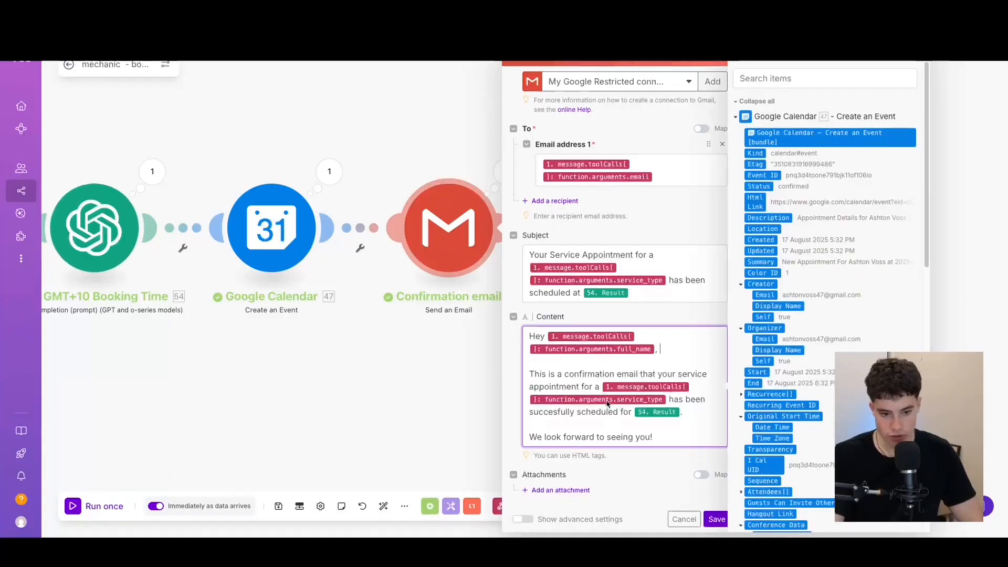
pyautogui.click(709, 523)
pyautogui.moveTo(600, 444); pyautogui.dragTo(446, 448)
pyautogui.scroll(1, 446, 448)
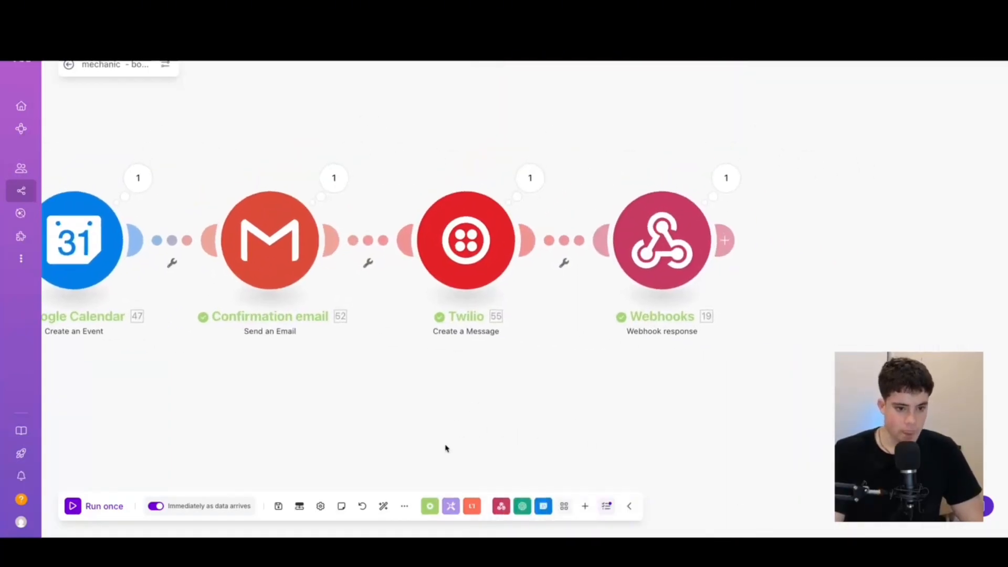
pyautogui.click(477, 243)
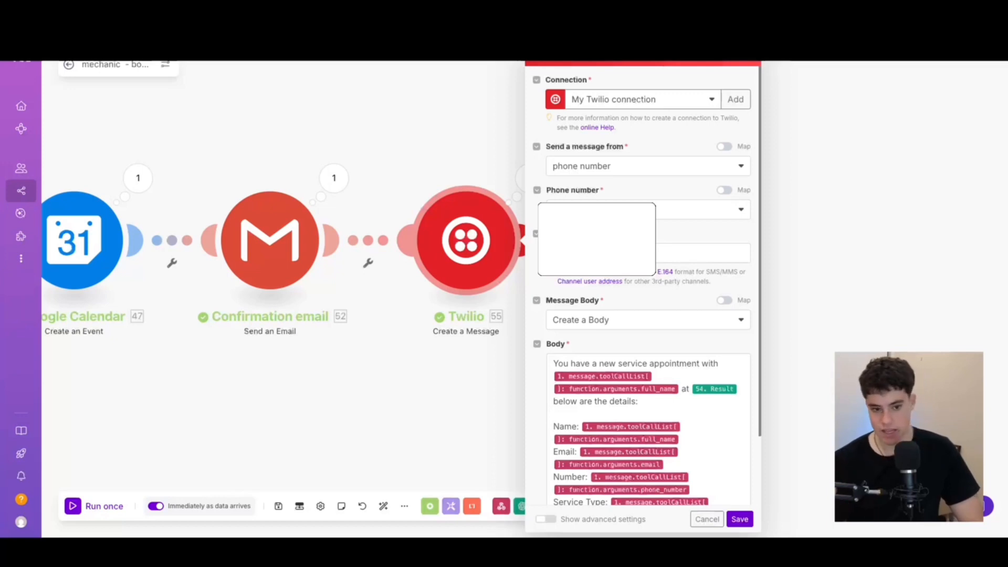
pyautogui.scroll(-3, 575, 318)
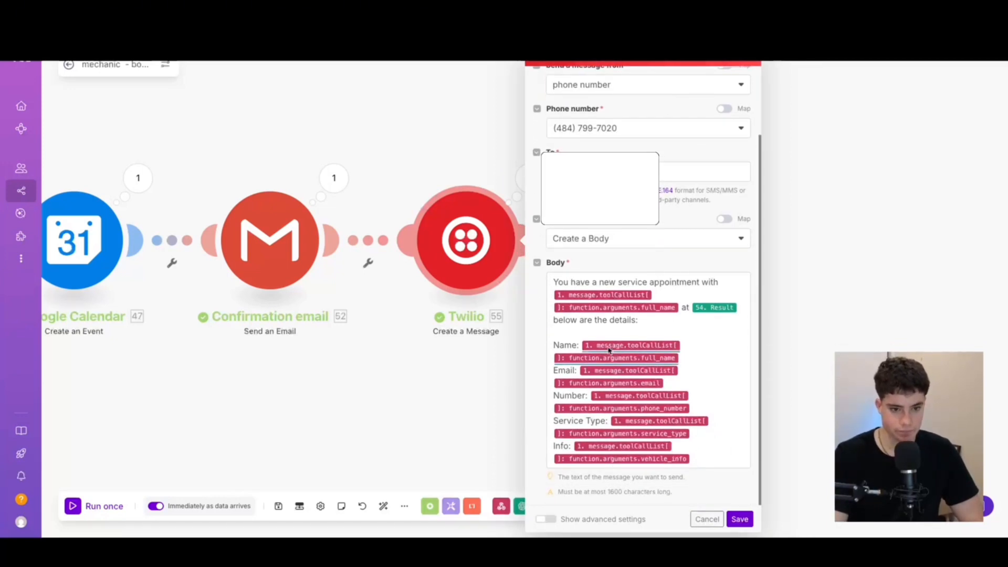
pyautogui.click(704, 461)
pyautogui.hotkey('ctrl', 'a')
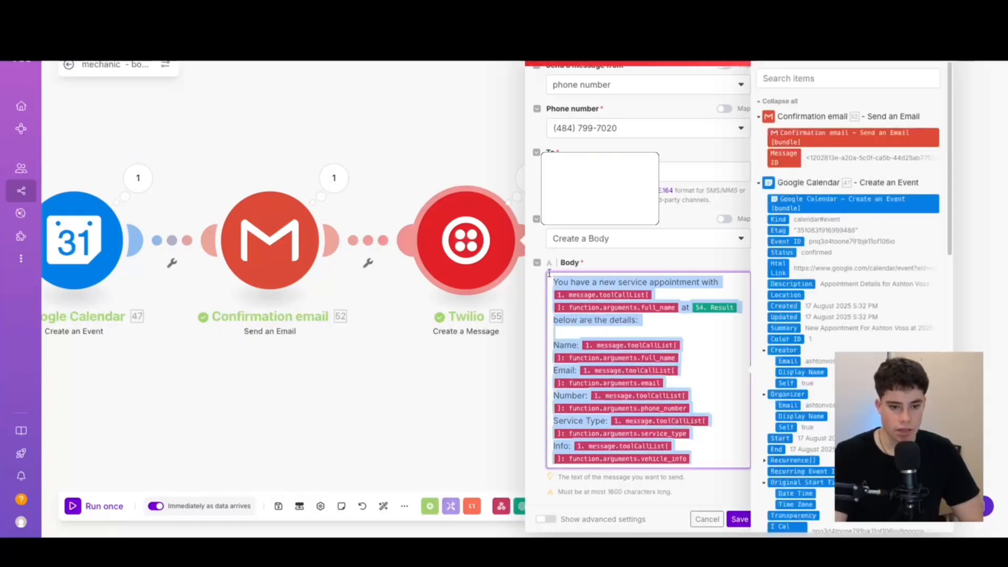
pyautogui.click(691, 358)
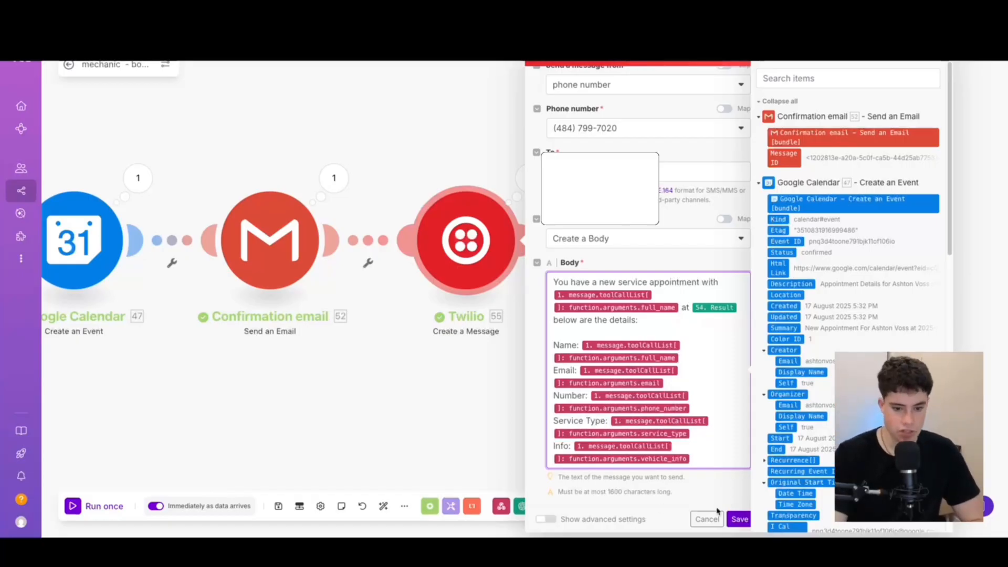
pyautogui.click(739, 519)
pyautogui.scroll(-3, 453, 400)
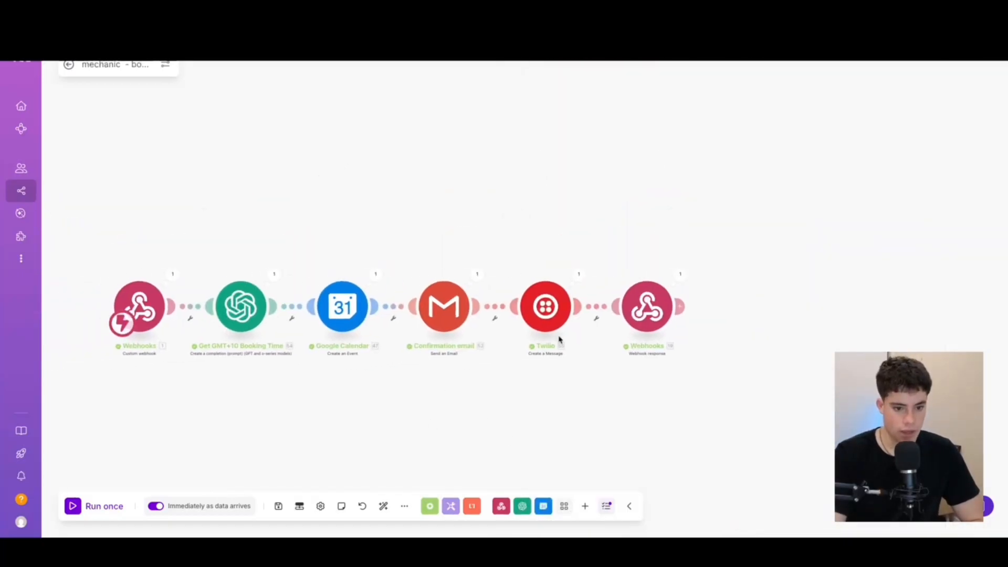
pyautogui.scroll(2, 558, 342)
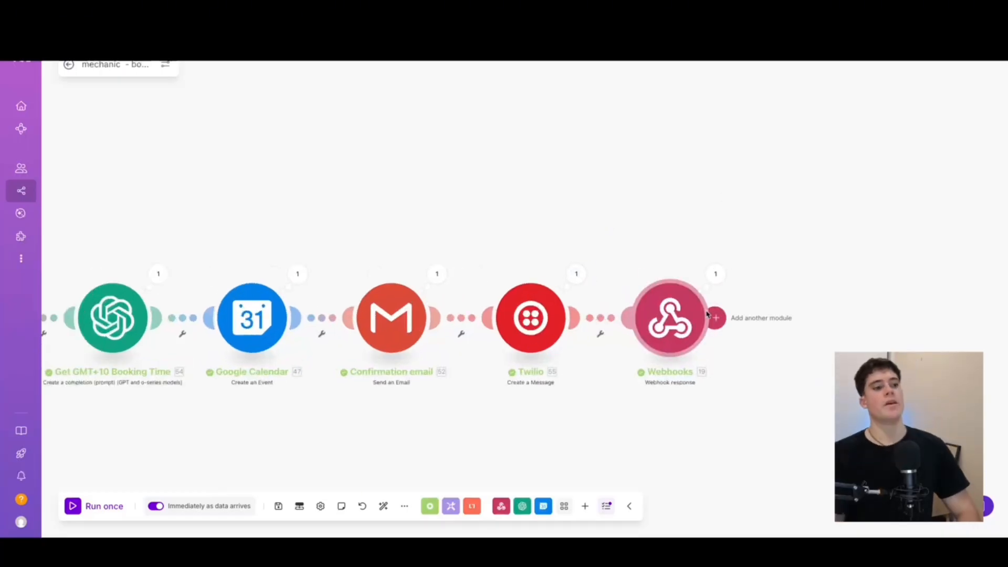